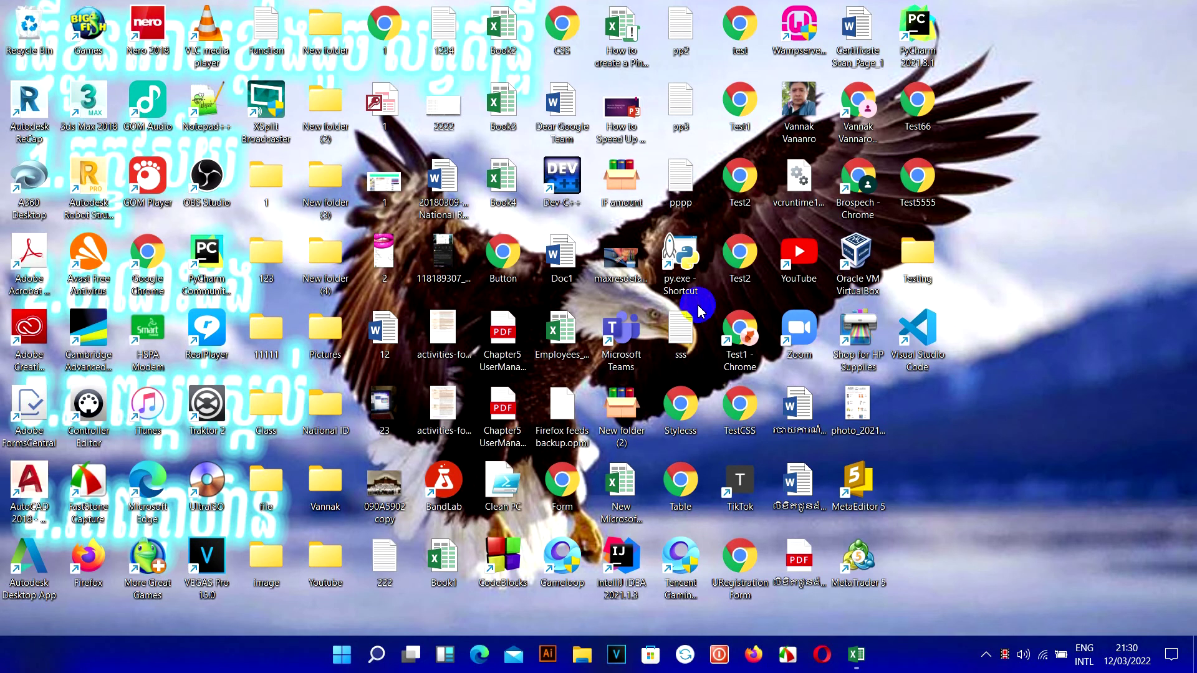
# Restore the Excel attendance workbook, then launch Notepad and type the channel name
pyautogui.click(866, 666)
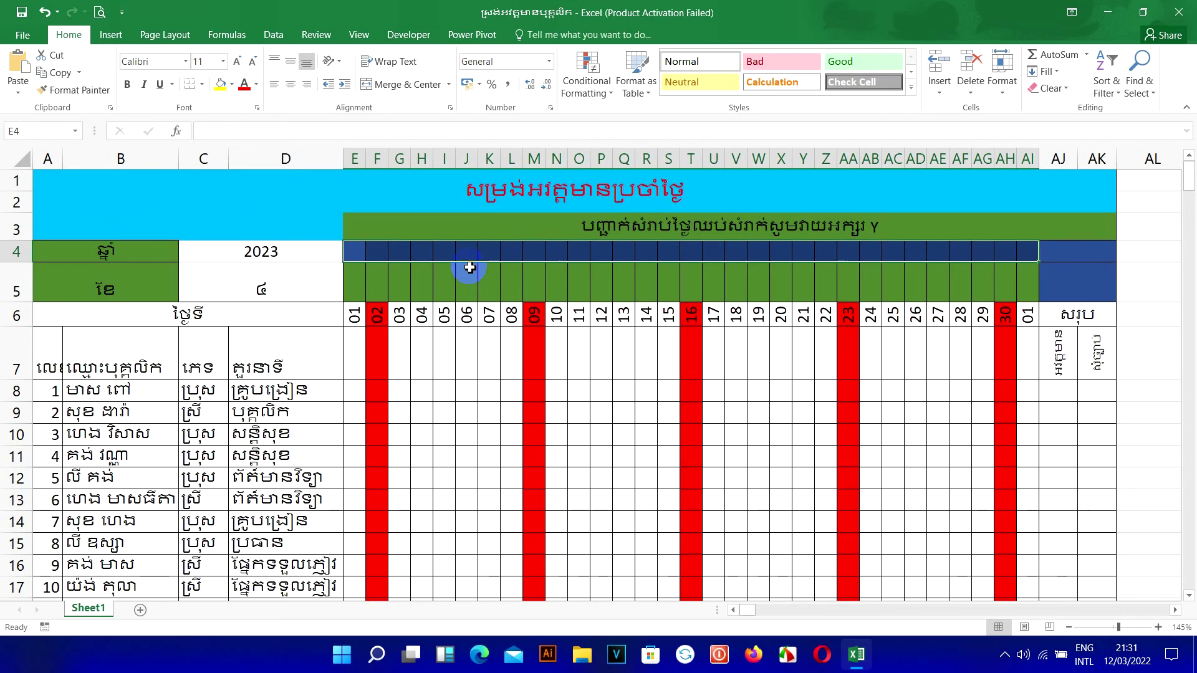
pyautogui.press('super+r')
pyautogui.write('notepad')
pyautogui.press('Return')
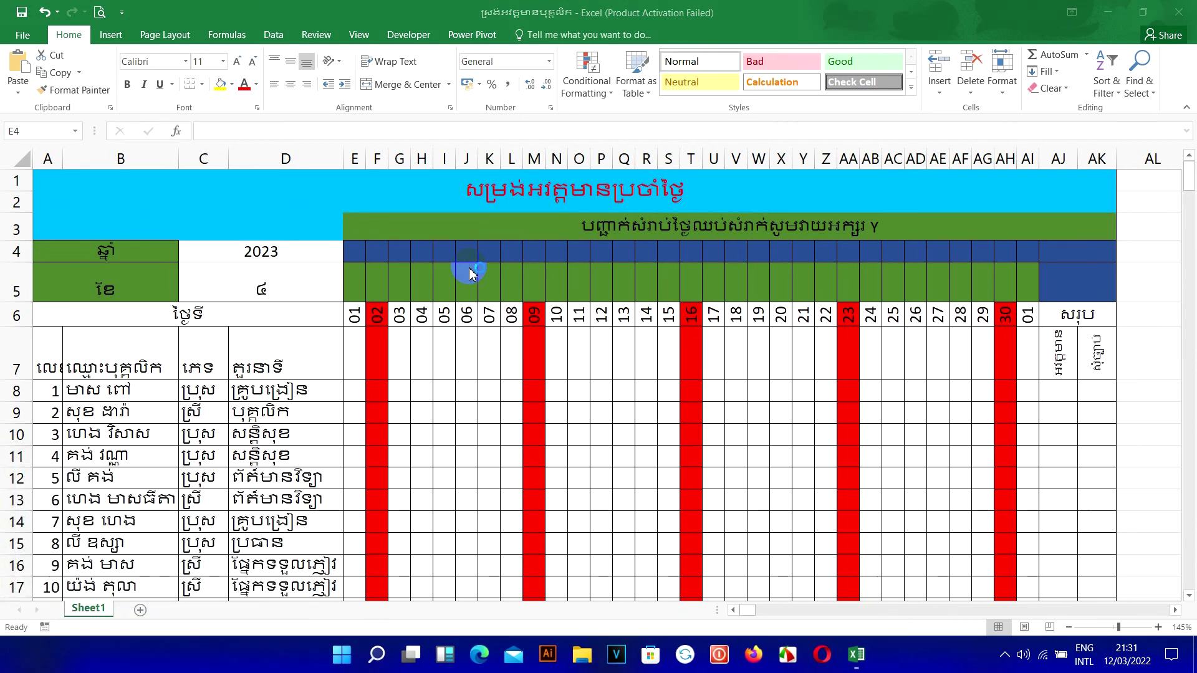
pyautogui.write('narokh official')
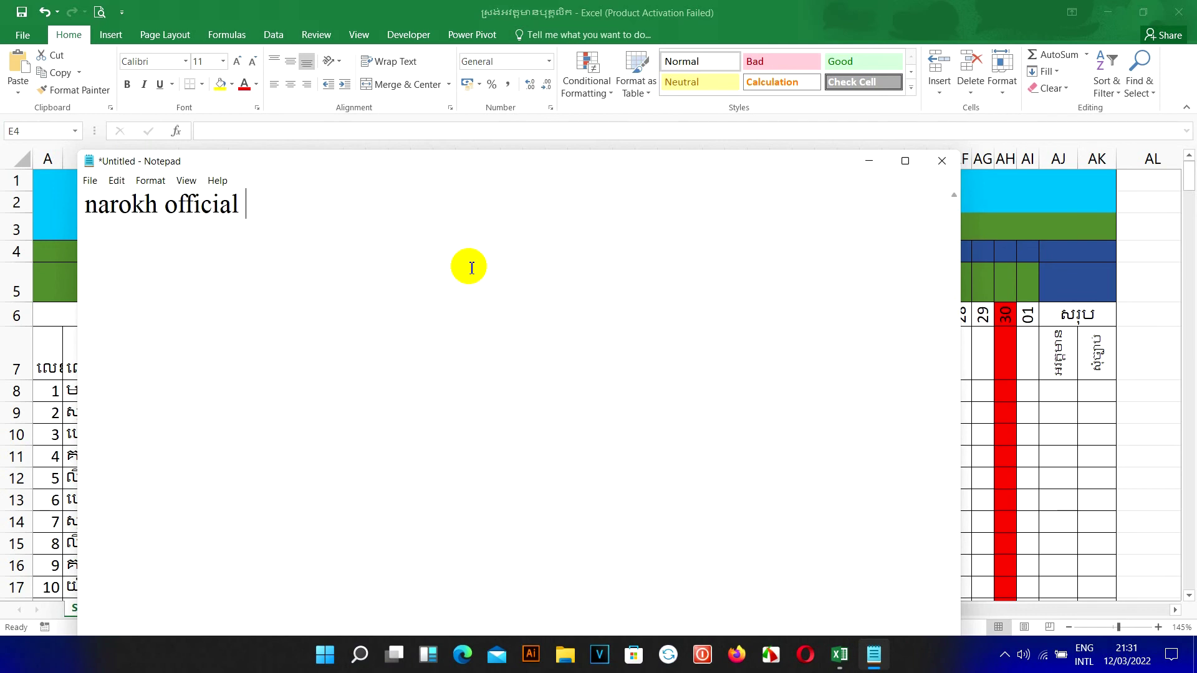
# Add reanits.com on a second line, then close Notepad without saving
pyautogui.press('Return')
pyautogui.write('reanits.com')
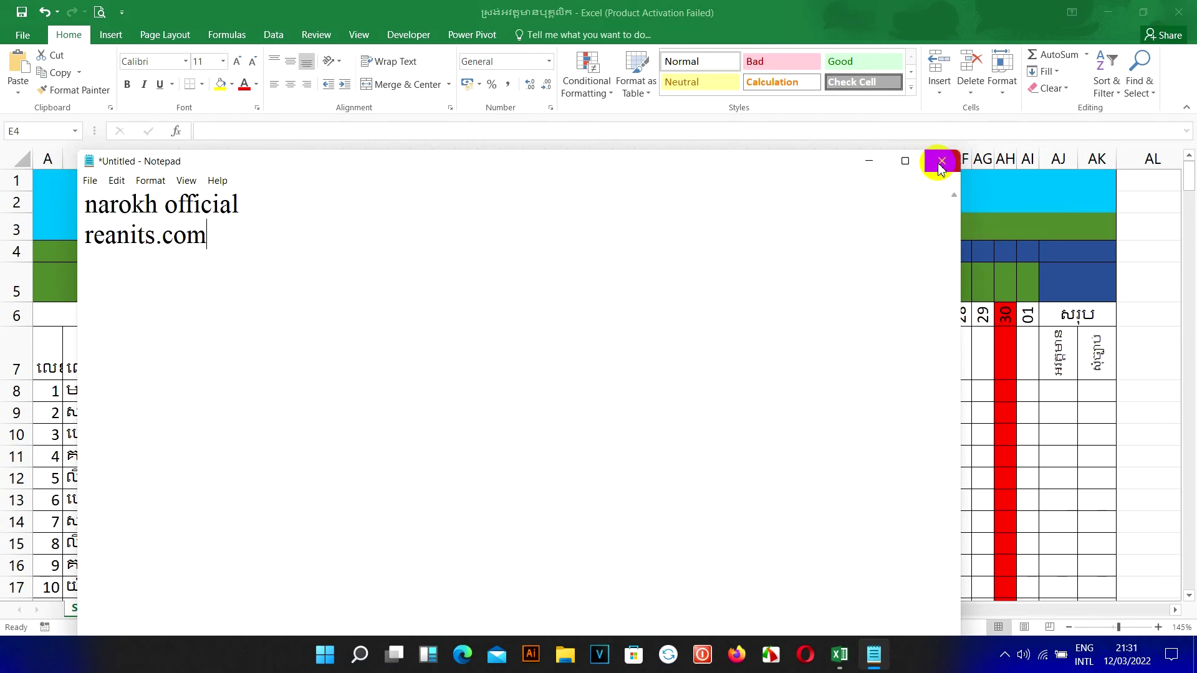
pyautogui.click(942, 160)
pyautogui.click(621, 328)
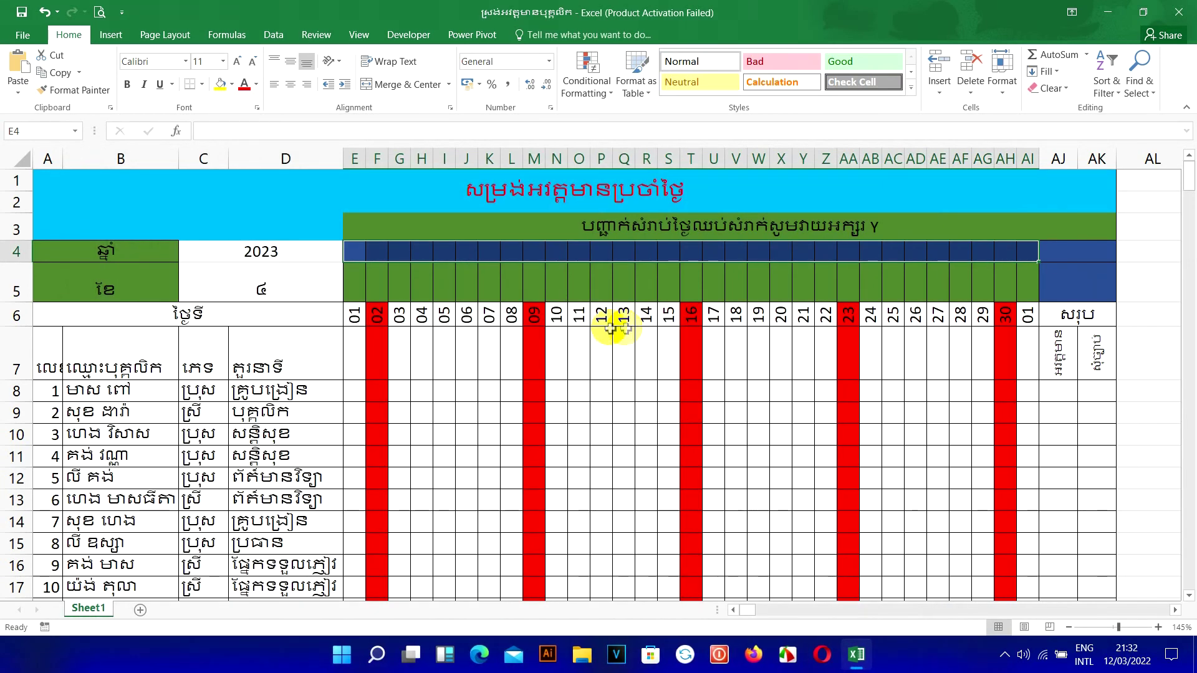
# Inspect the E6 =DATE($C$4,$C$5,1) and F6 =E6+1 day formulas, leaving them unchanged
pyautogui.click(353, 317)
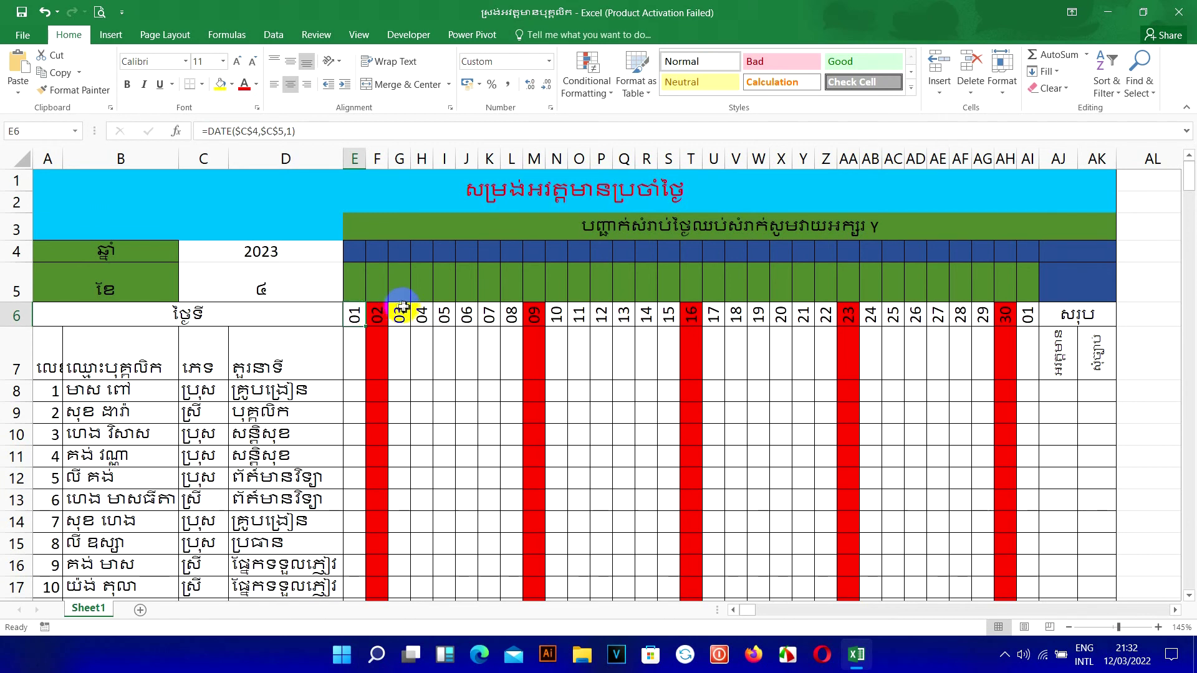
pyautogui.click(379, 320)
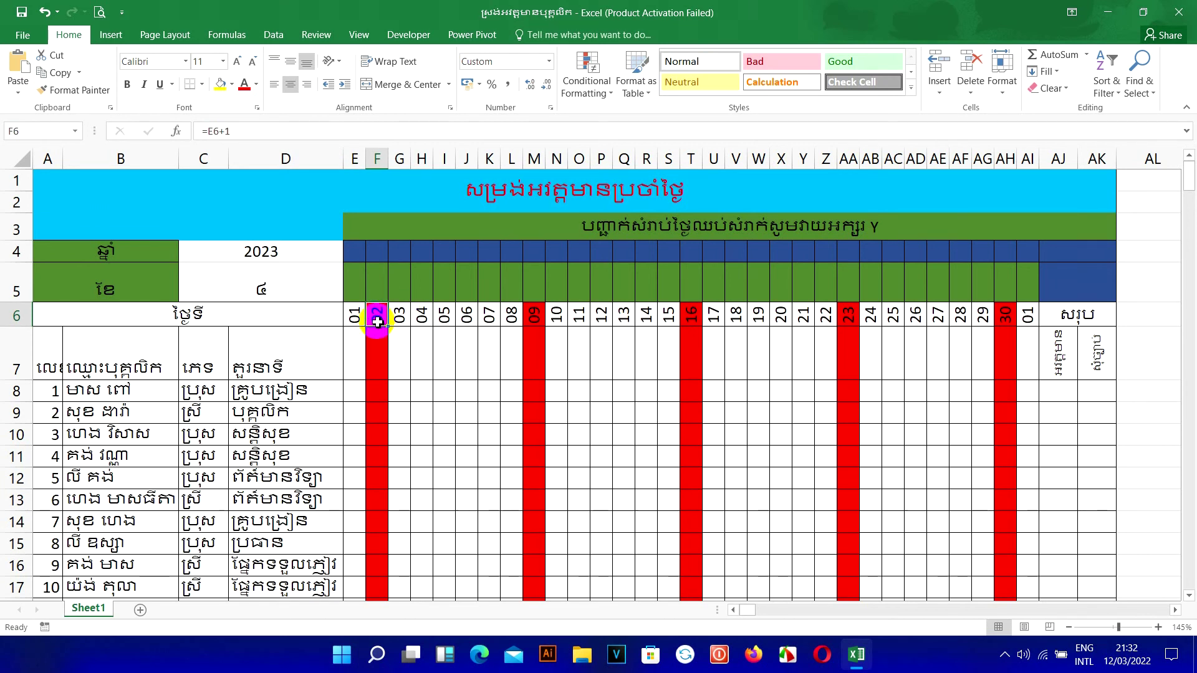
pyautogui.doubleClick(381, 321)
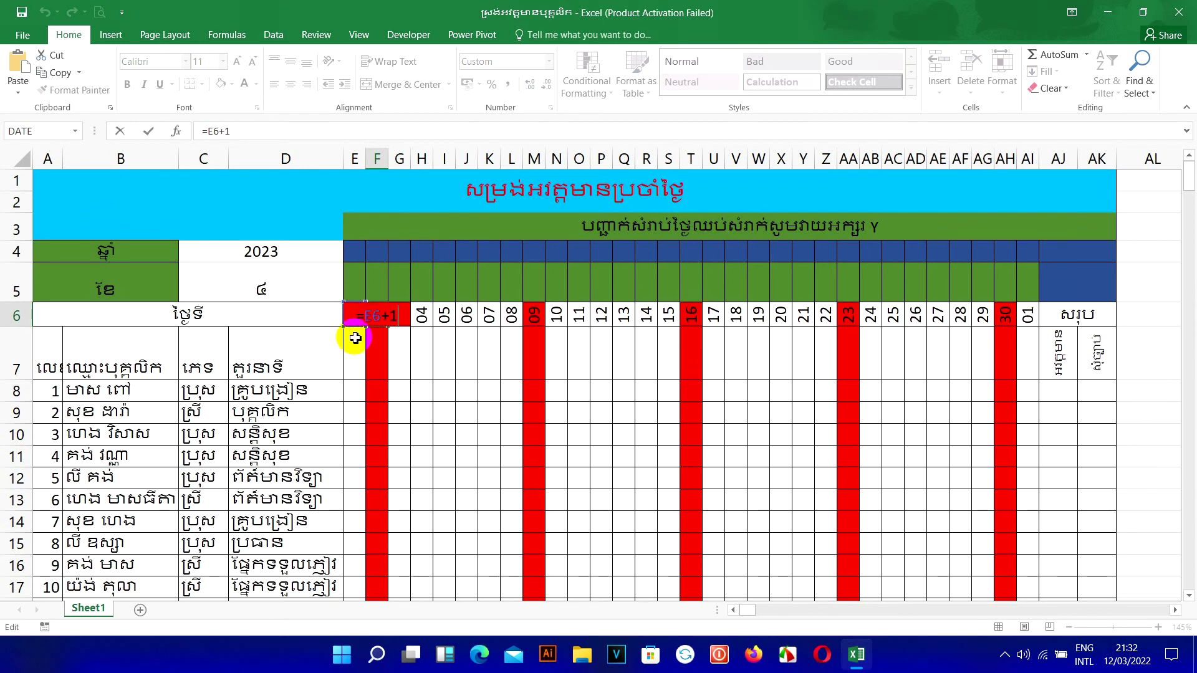
pyautogui.press('Return')
pyautogui.click(388, 321)
pyautogui.moveTo(387, 324); pyautogui.dragTo(1032, 322)
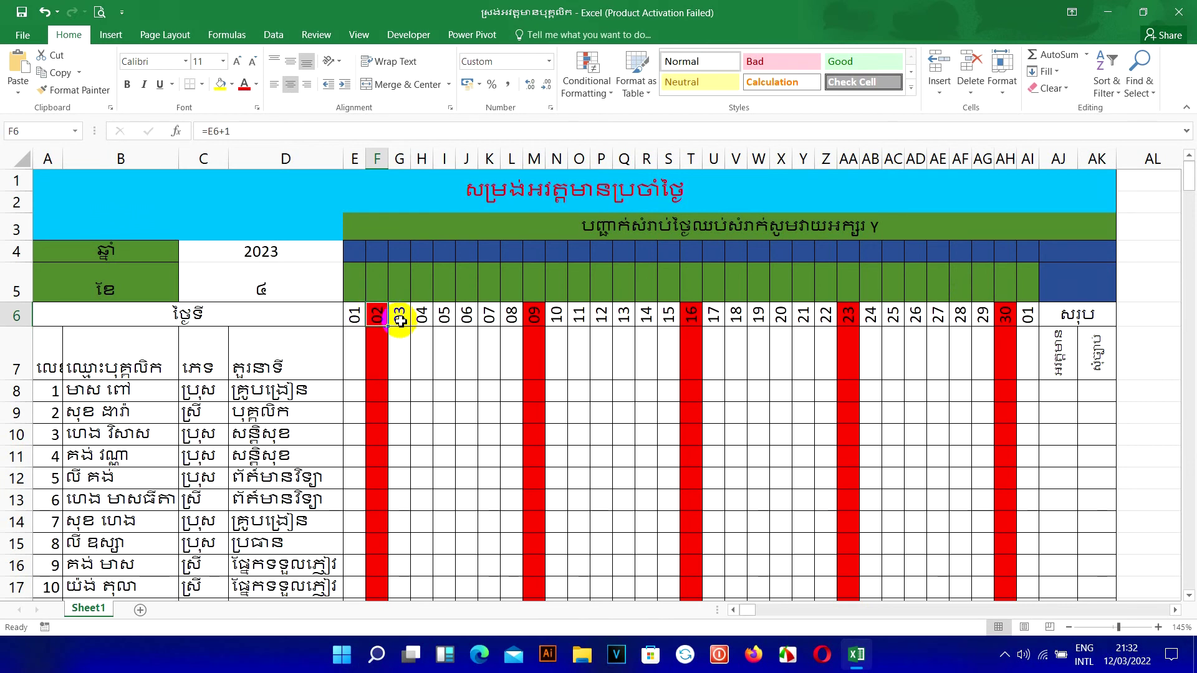
pyautogui.moveTo(232, 131); pyautogui.dragTo(204, 128)
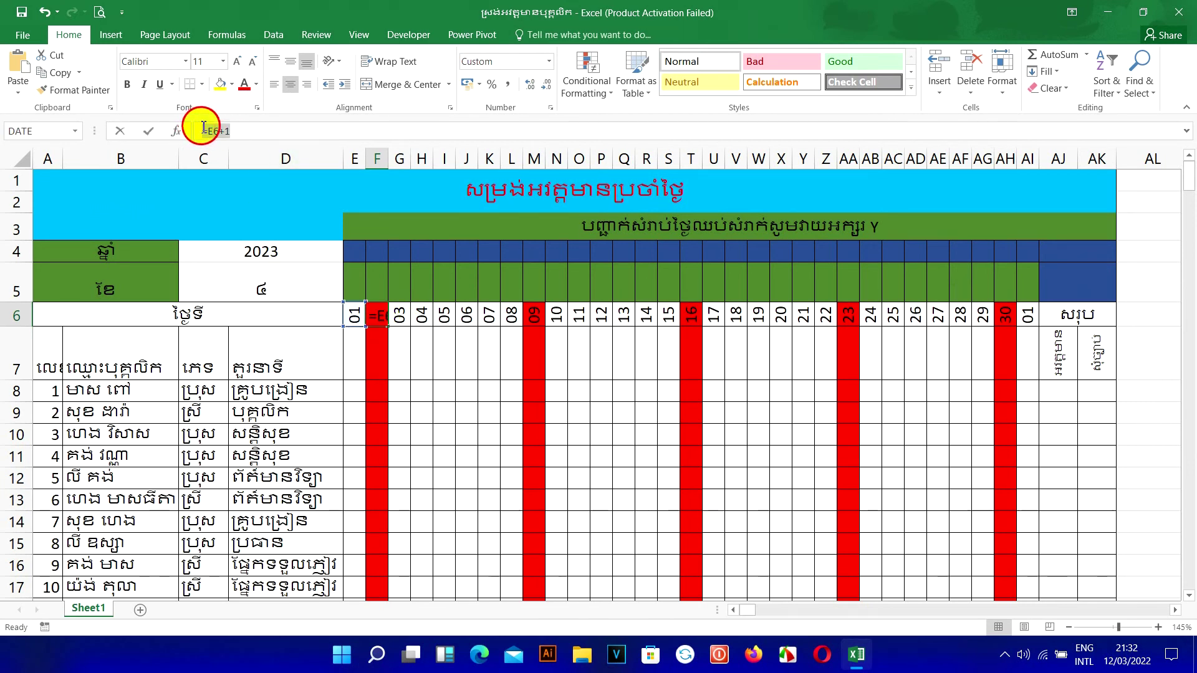
pyautogui.click(212, 129)
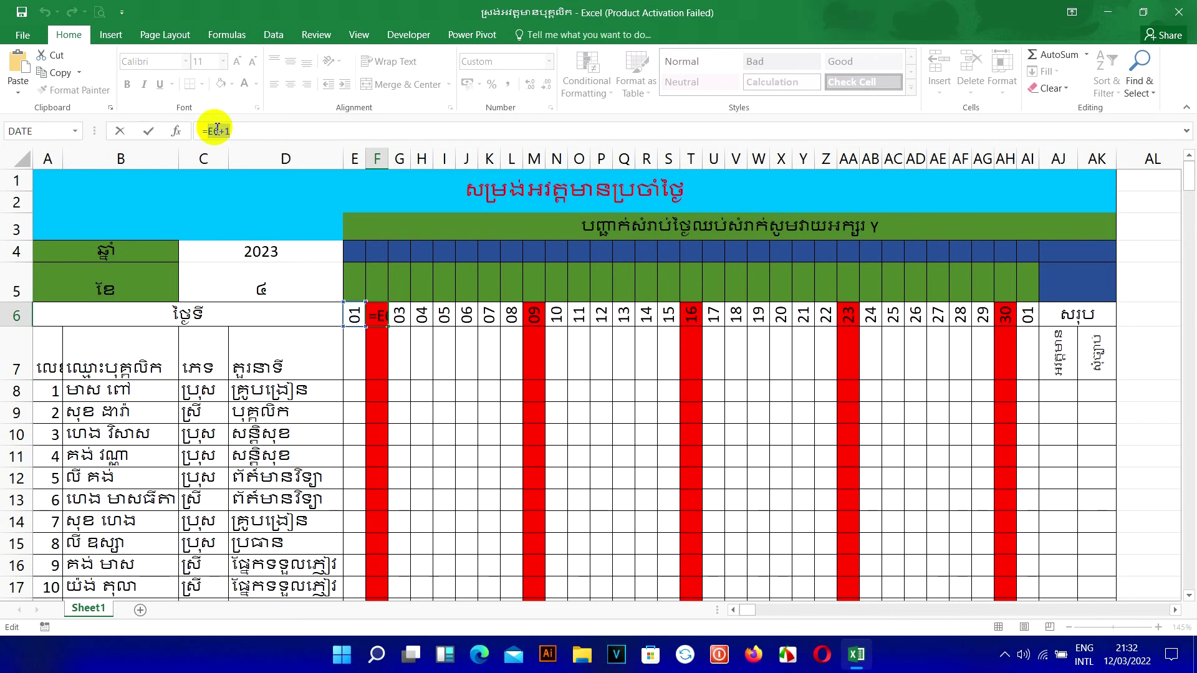
pyautogui.click(984, 314)
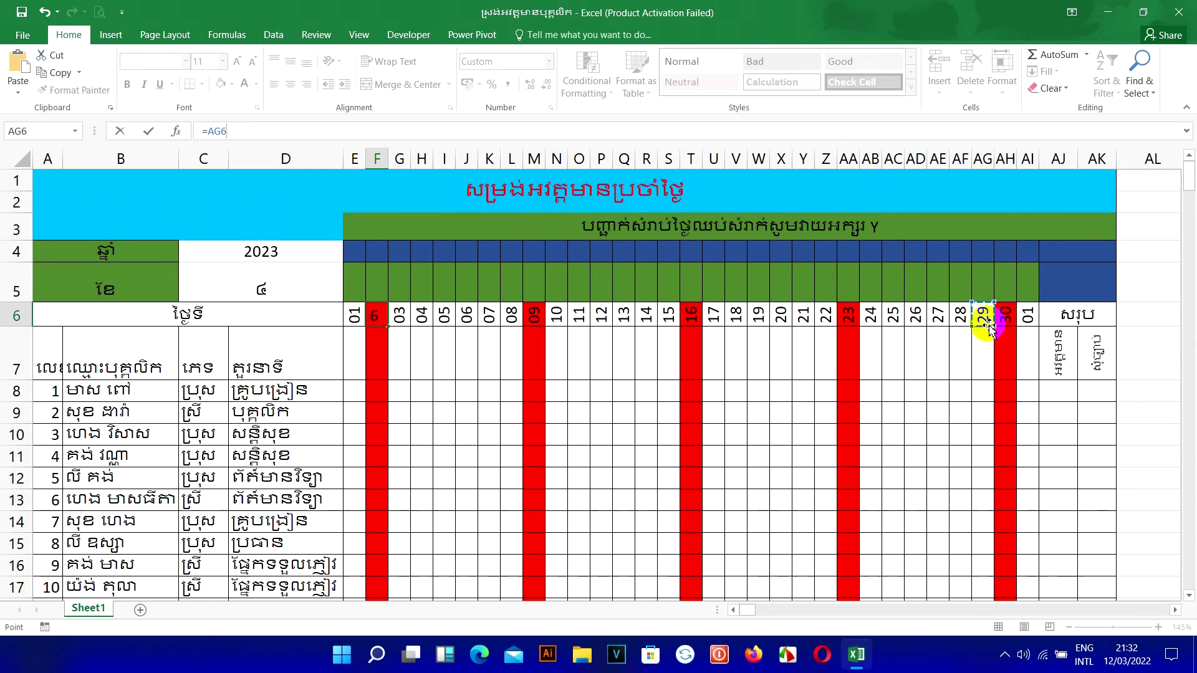
pyautogui.press('Escape')
# Select F6 through AI6 and delete their day-number formulas
pyautogui.moveTo(976, 310); pyautogui.dragTo(1025, 316)
pyautogui.click(1028, 316)
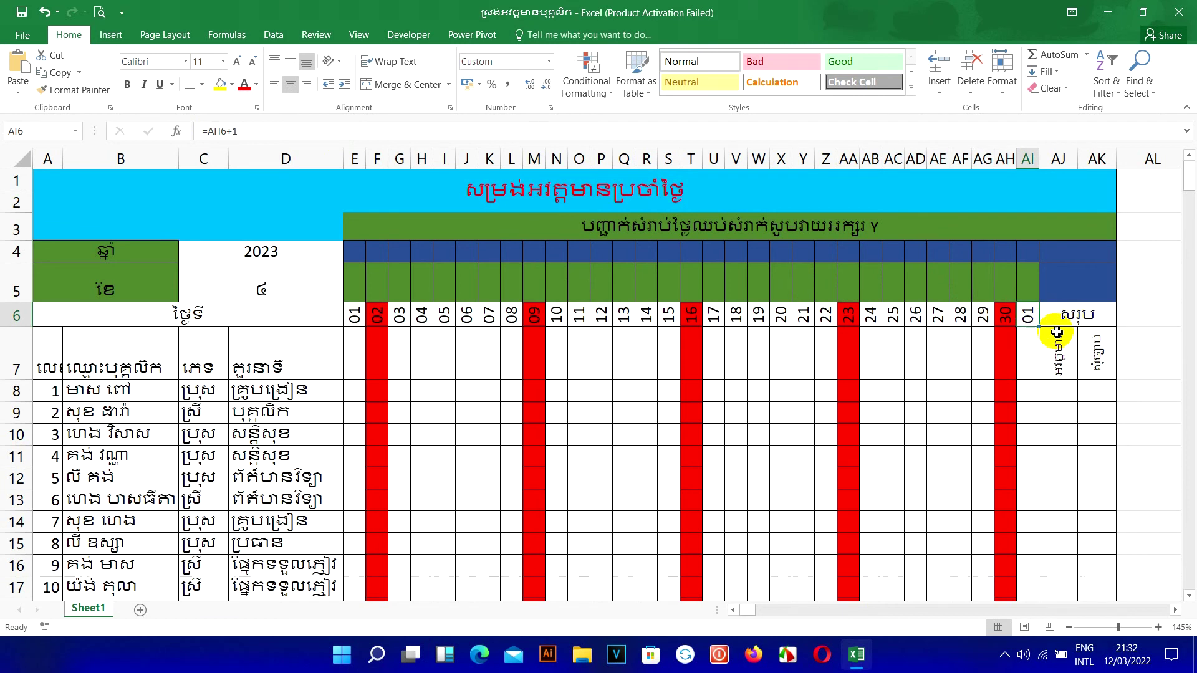
pyautogui.click(1023, 330)
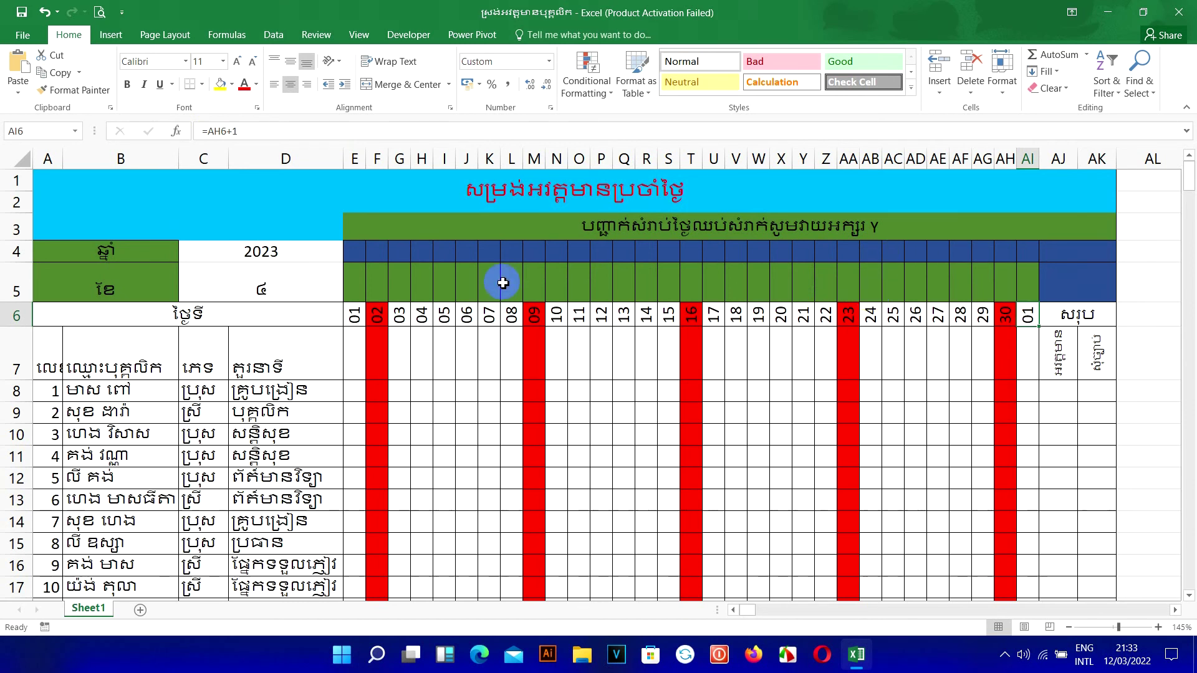
pyautogui.moveTo(377, 315); pyautogui.dragTo(1027, 330)
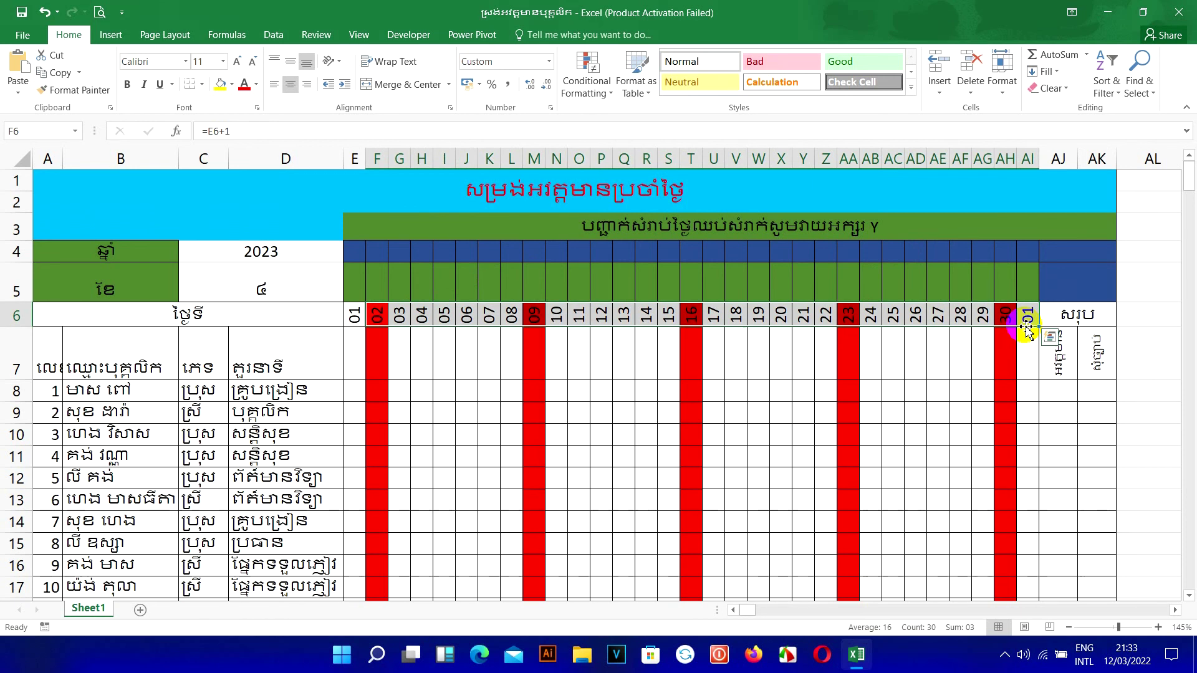
pyautogui.press('Delete')
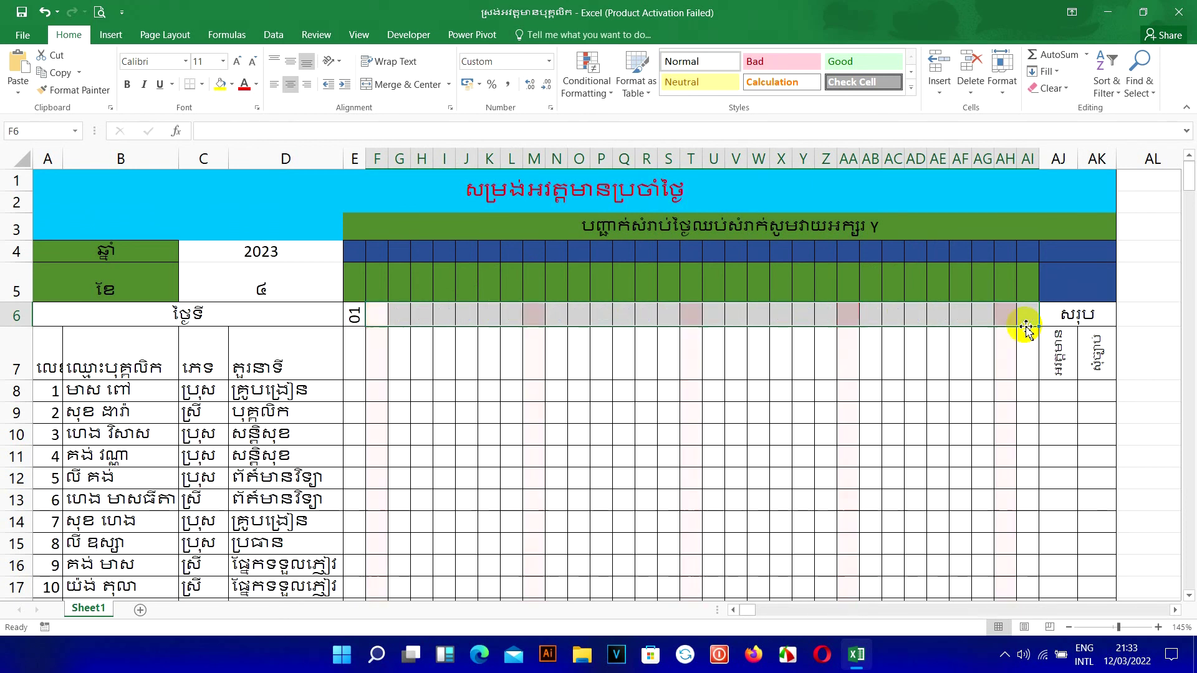
pyautogui.click(375, 323)
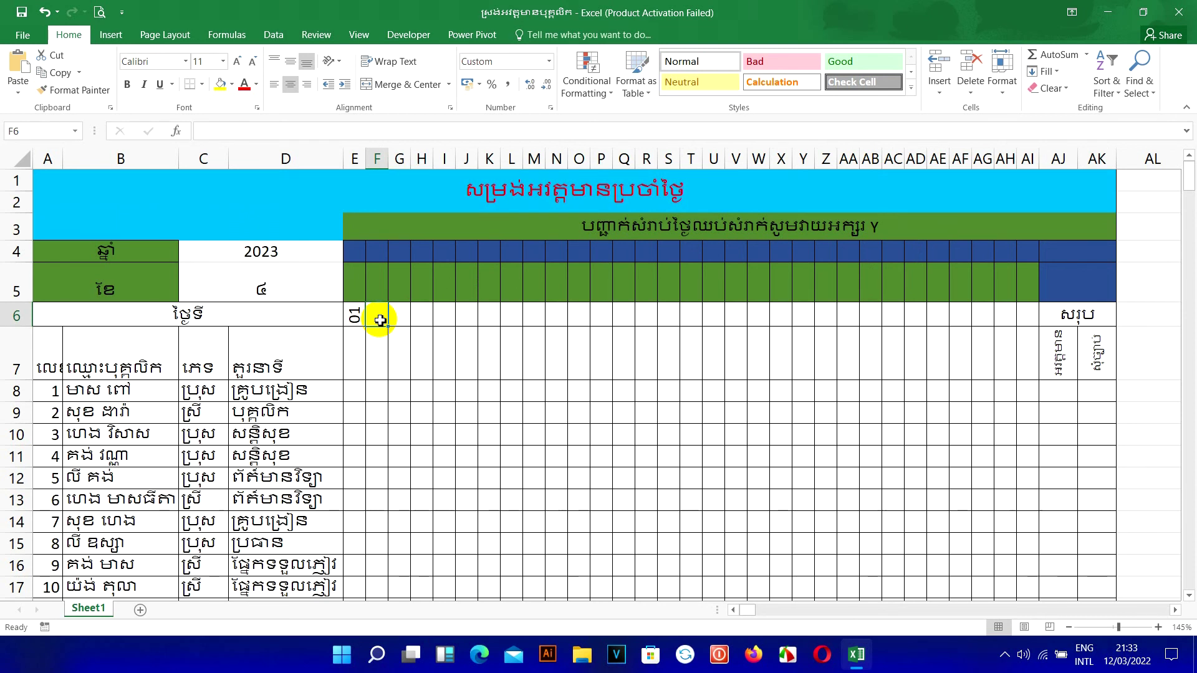
pyautogui.write('=IF')
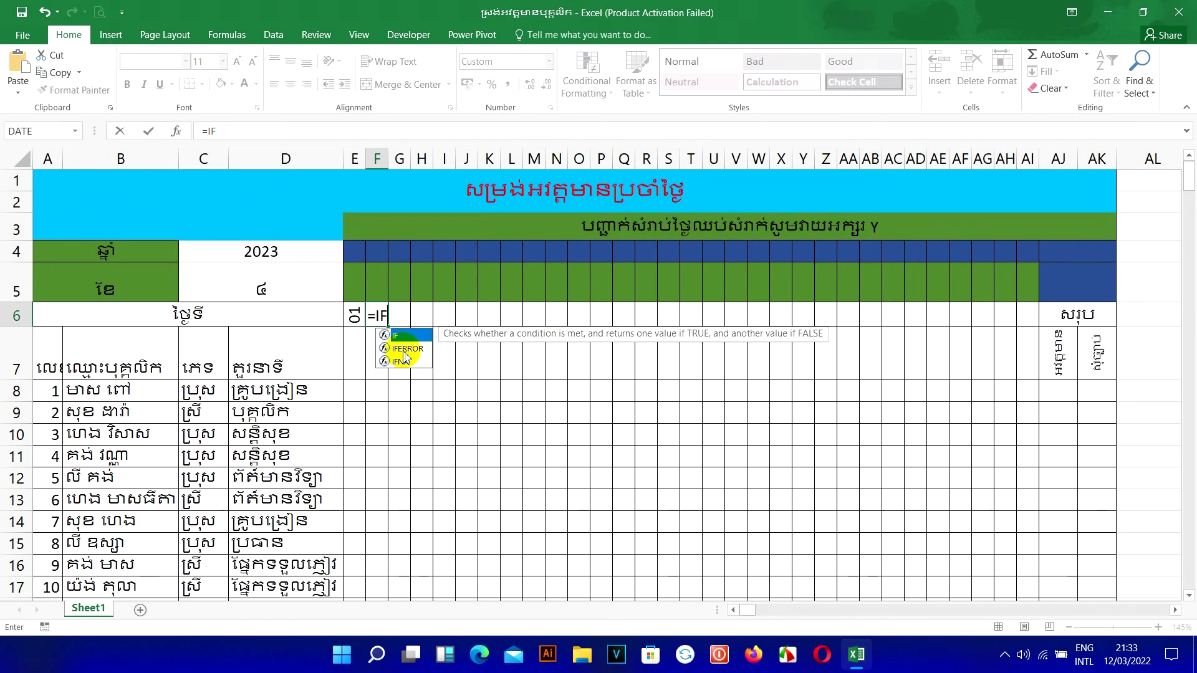
pyautogui.doubleClick(407, 353)
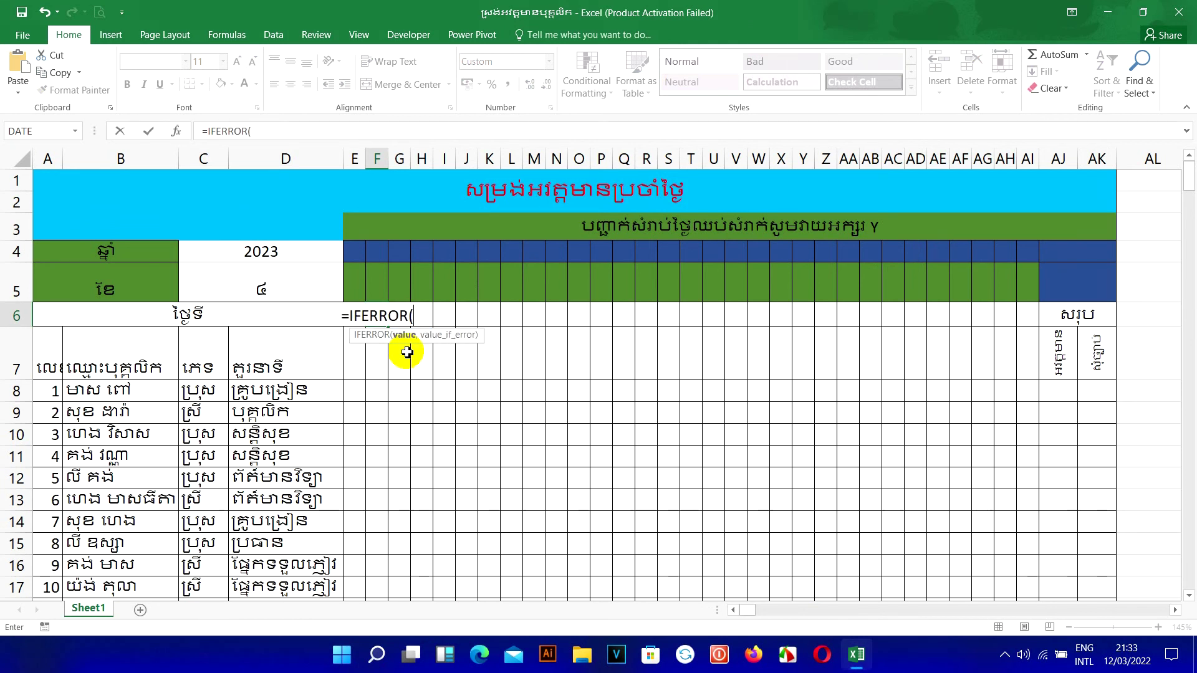
pyautogui.write('IF(')
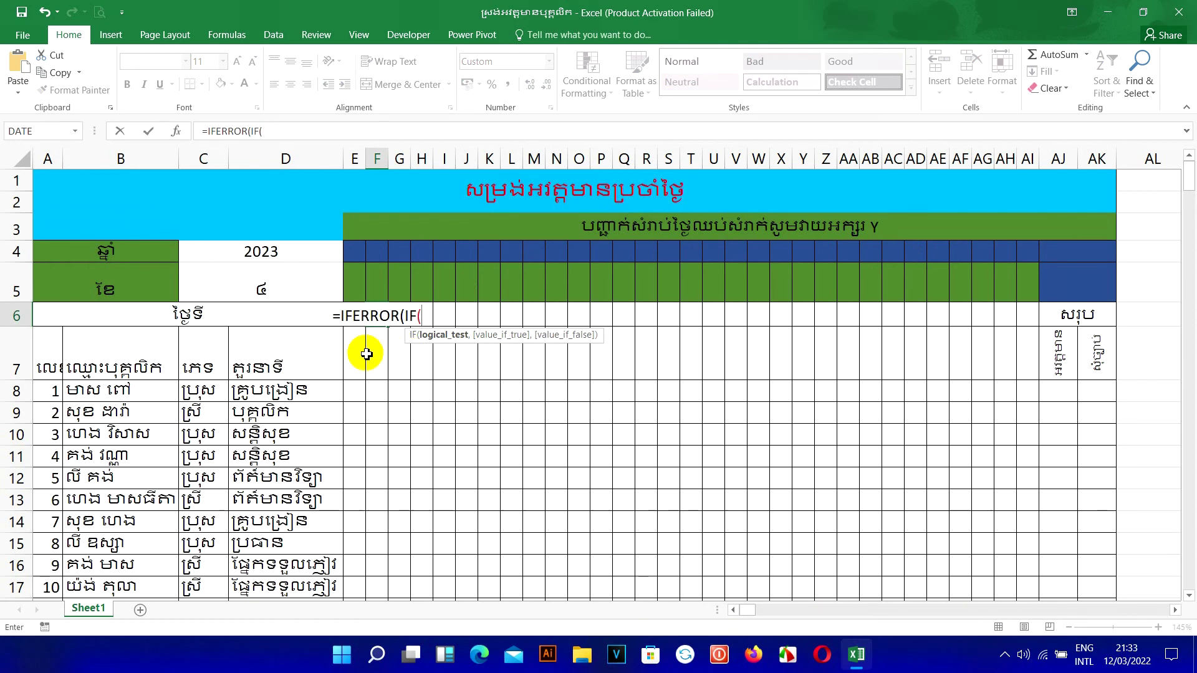
pyautogui.write('D')
pyautogui.press('BackSpace')
pyautogui.write('E')
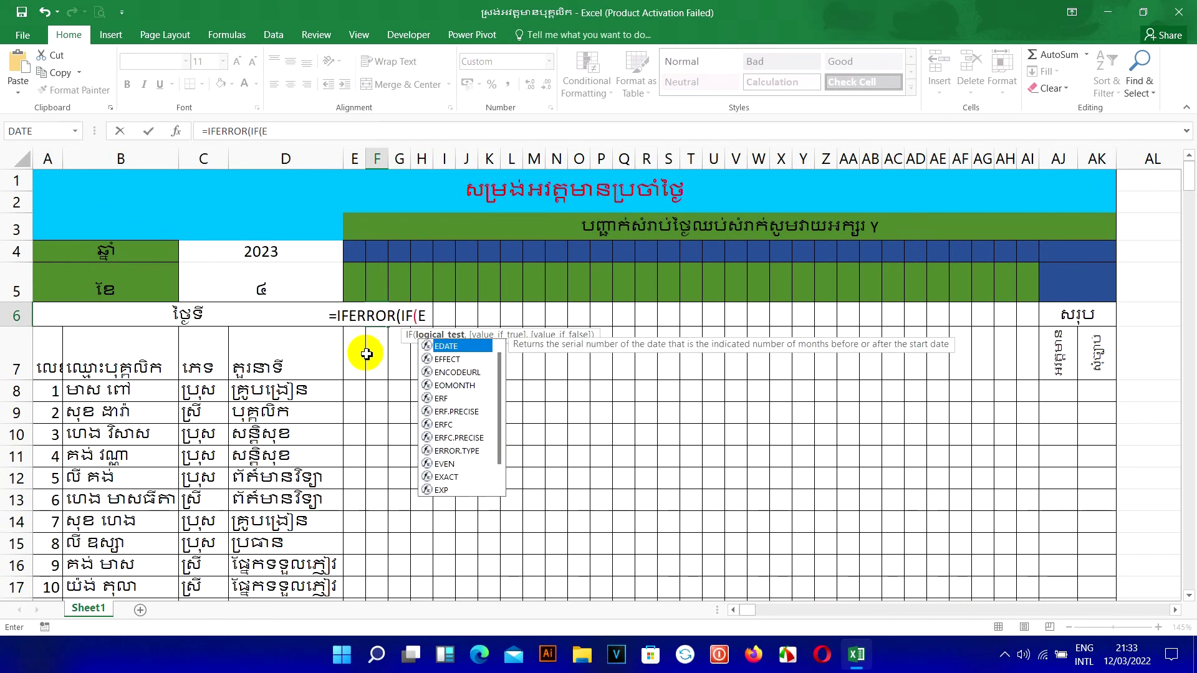
pyautogui.write('6')
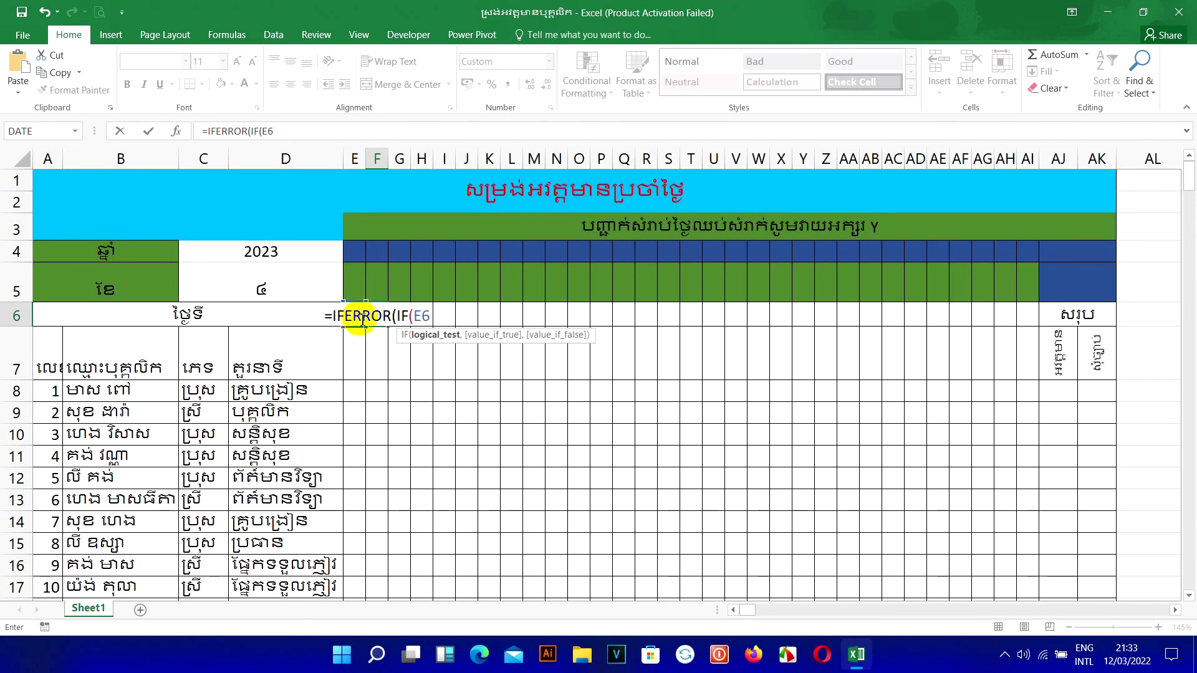
pyautogui.press('Escape')
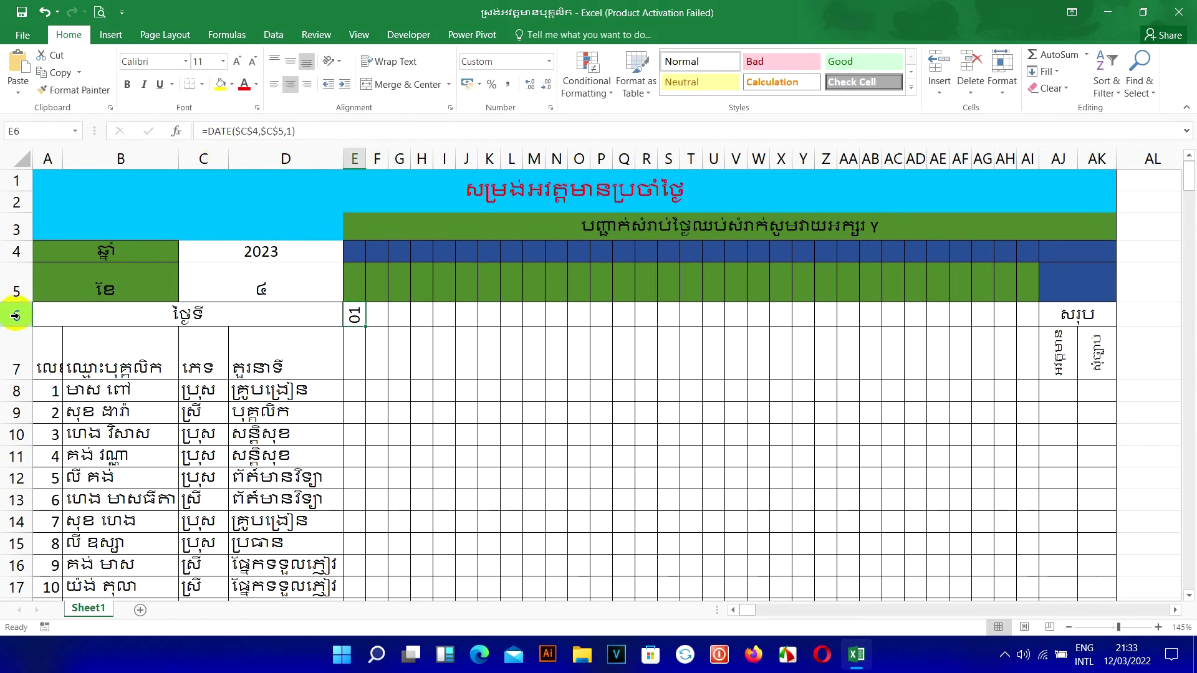
# In F6, begin =IFERROR(IF(E6+1>EOMONTH(E6,0),"" using autocomplete for IFERROR and EOMONTH
pyautogui.click(379, 314)
pyautogui.write('=if(')
pyautogui.press('BackSpace')
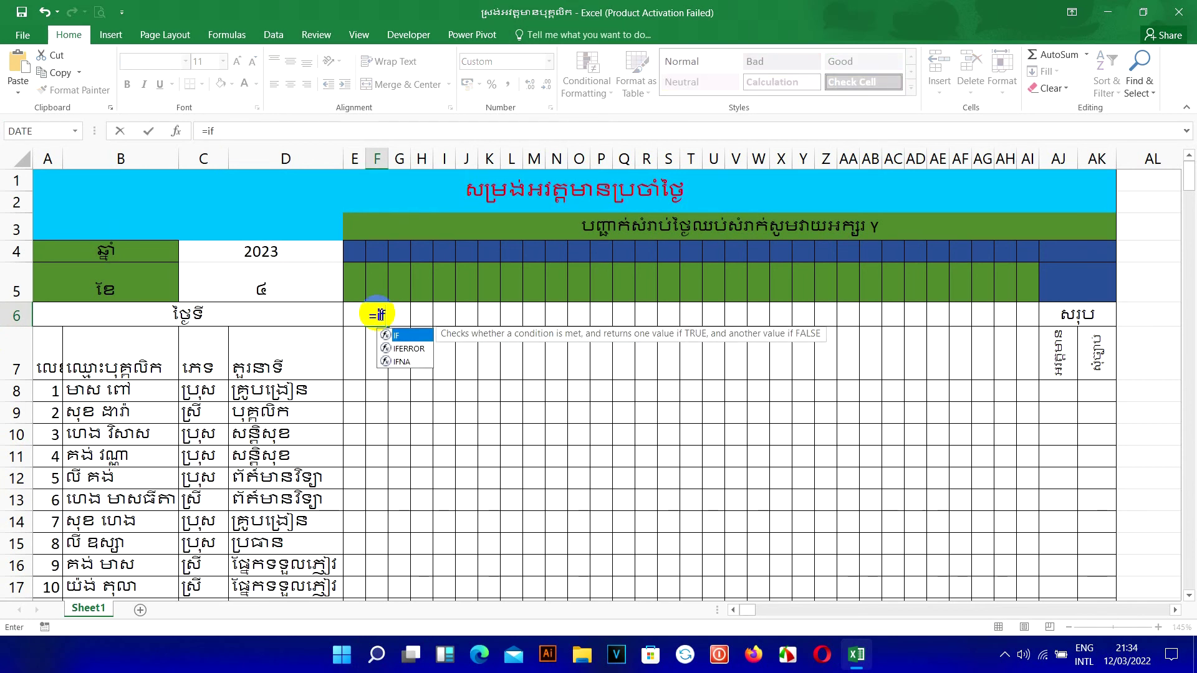
pyautogui.click(410, 349)
pyautogui.doubleClick(409, 350)
pyautogui.write('if*')
pyautogui.press('BackSpace')
pyautogui.write('(')
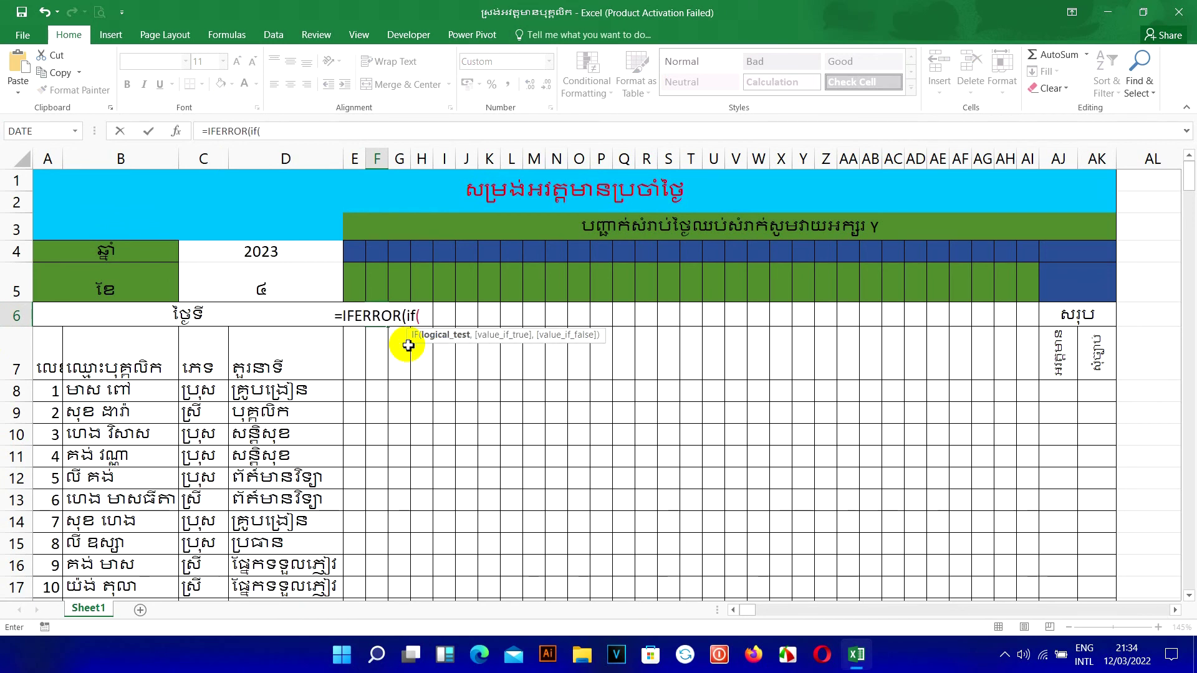
pyautogui.write('E')
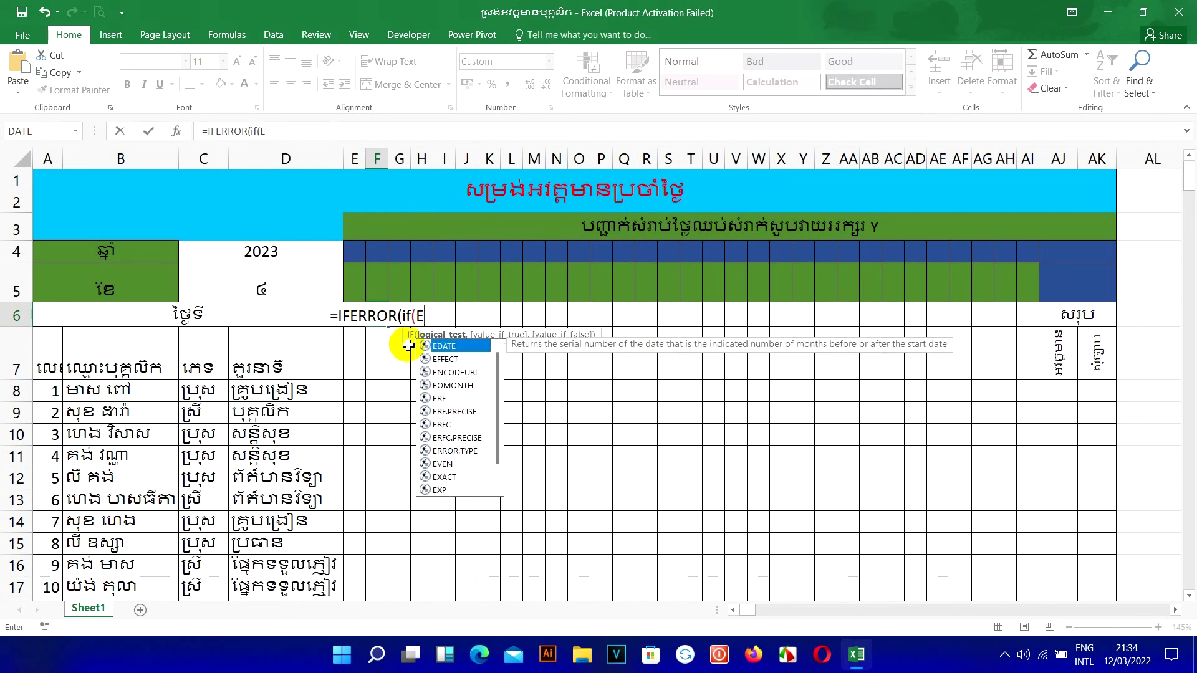
pyautogui.write('6')
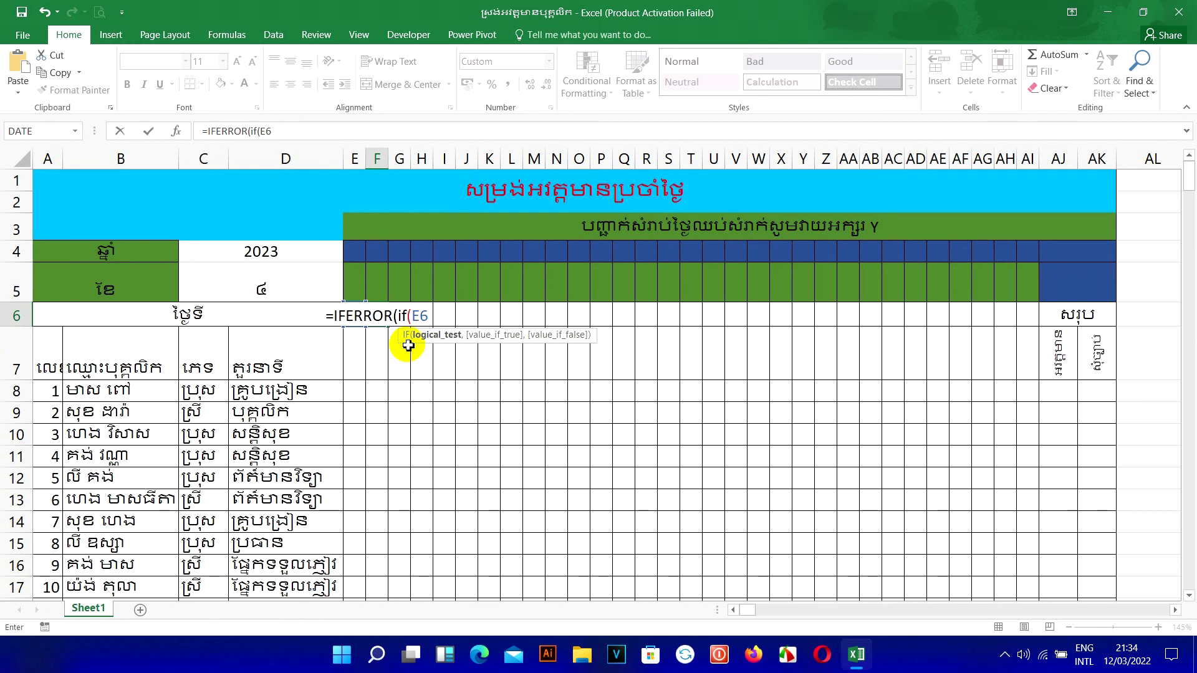
pyautogui.write('+1')
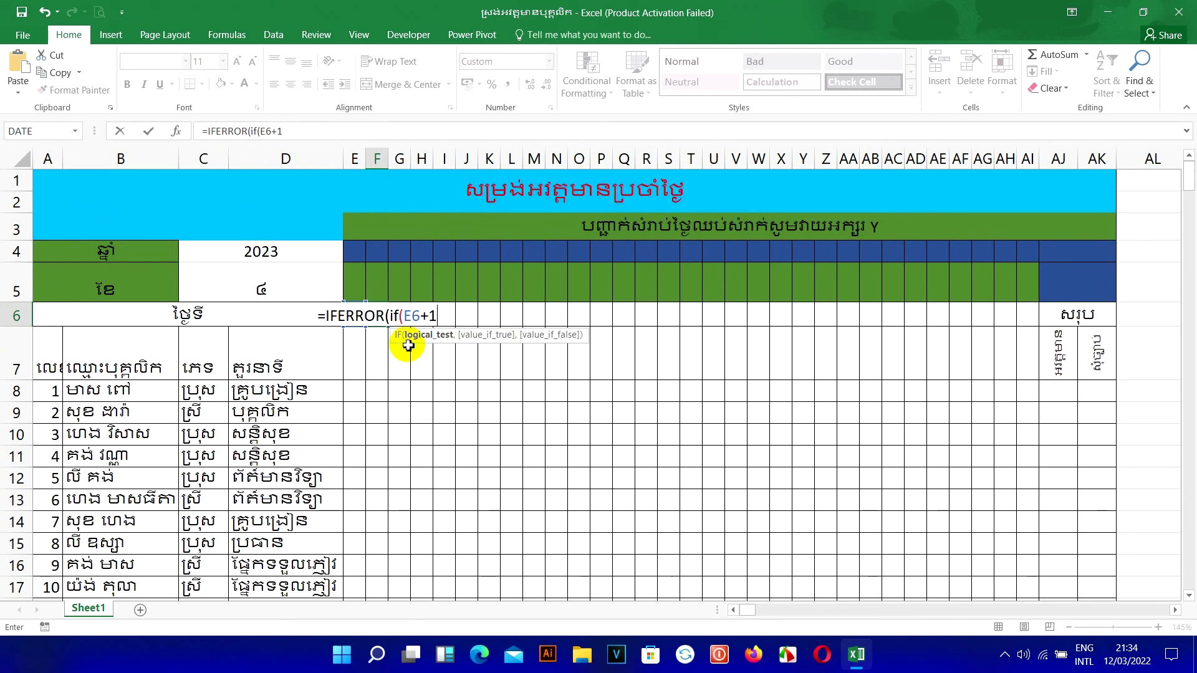
pyautogui.write('>')
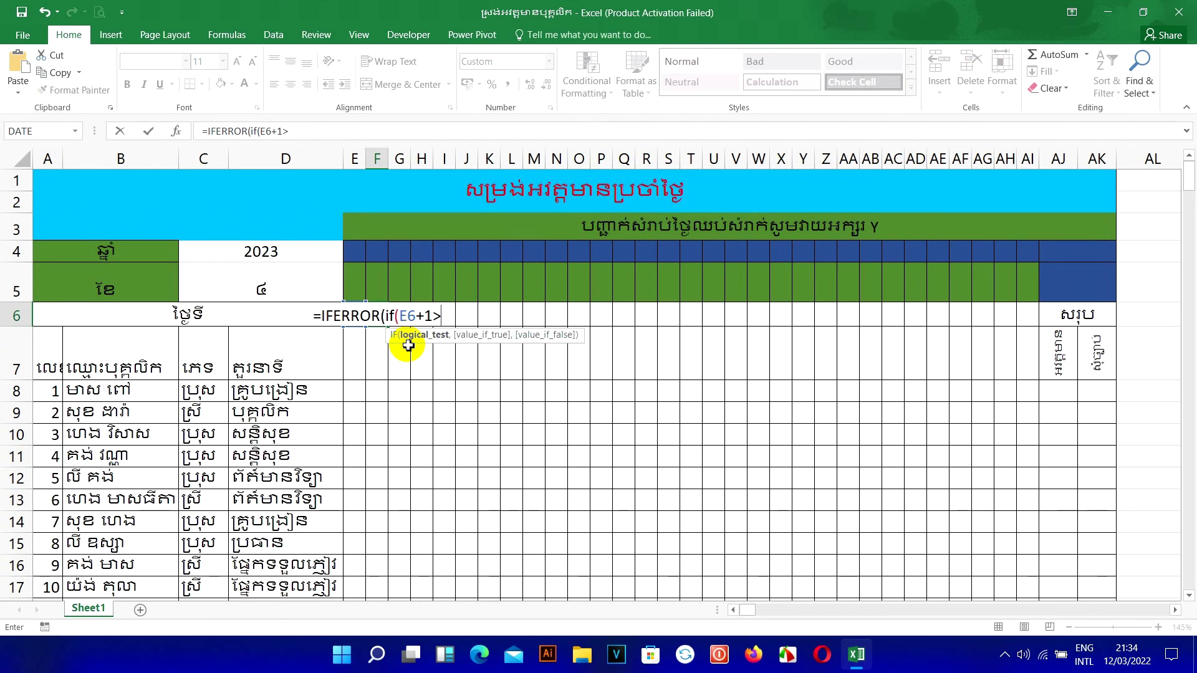
pyautogui.write('E')
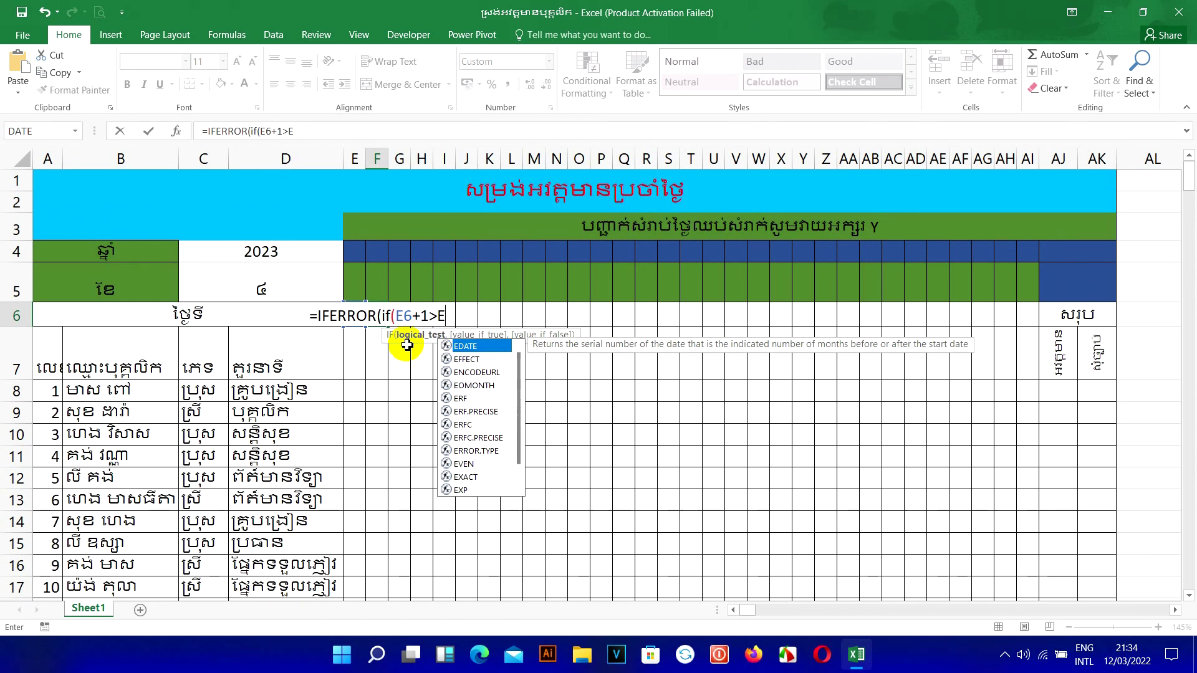
pyautogui.write(',')
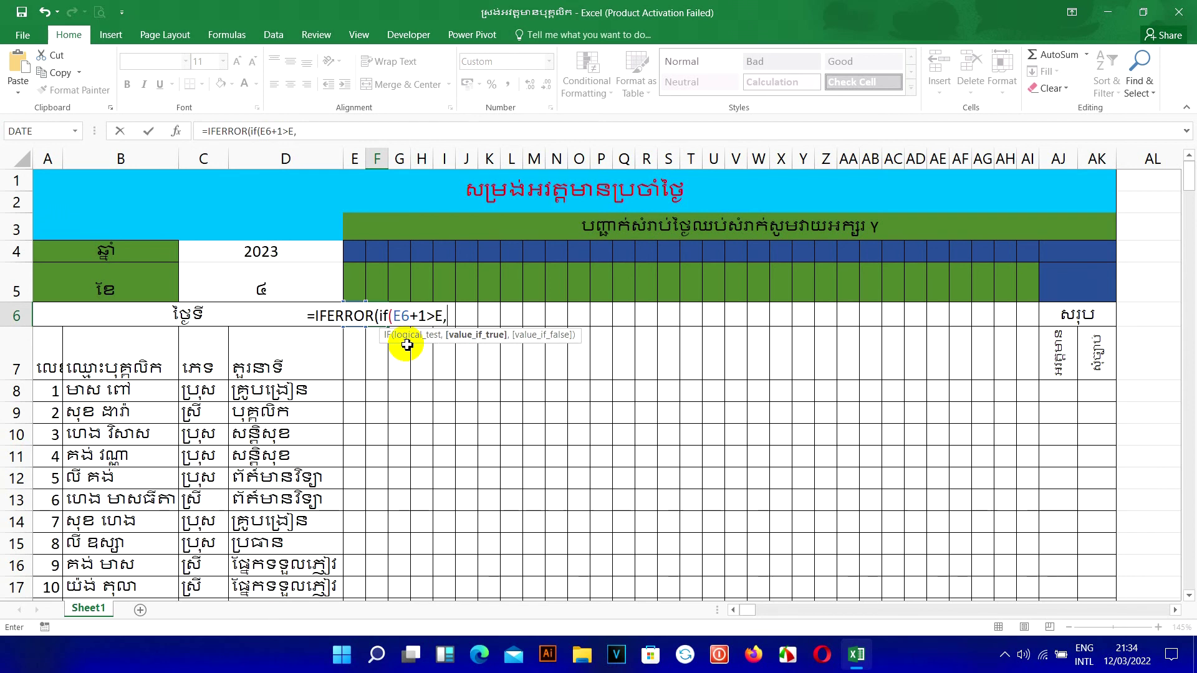
pyautogui.press('BackSpace')
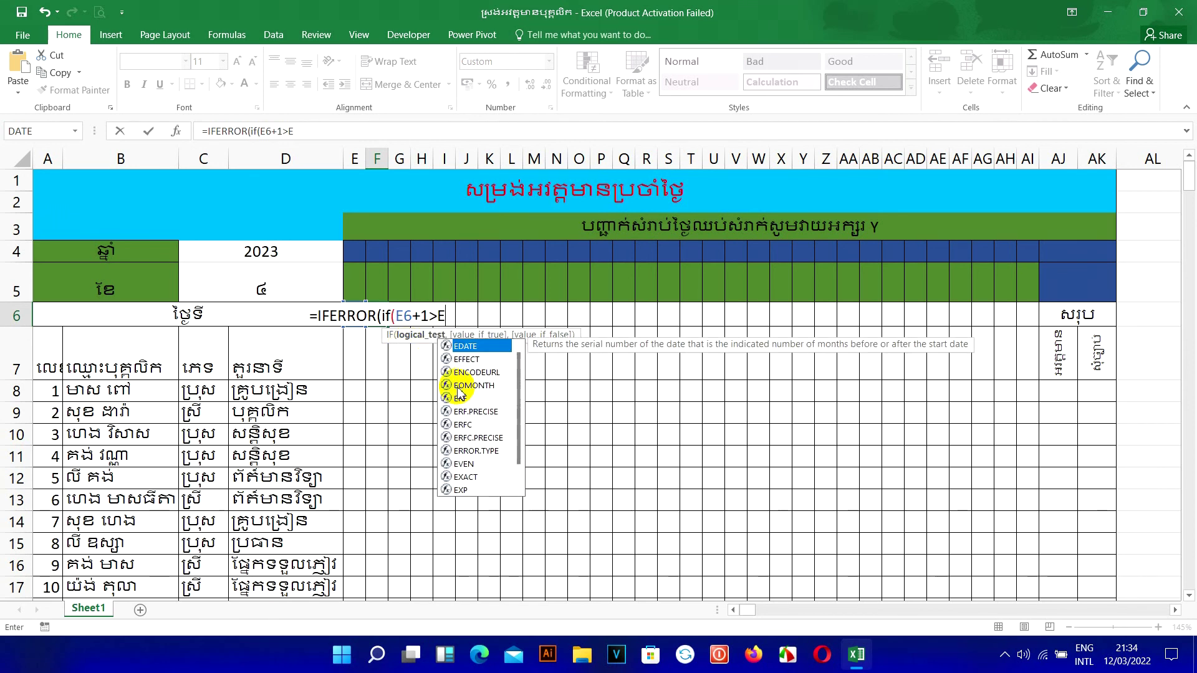
pyautogui.write('O')
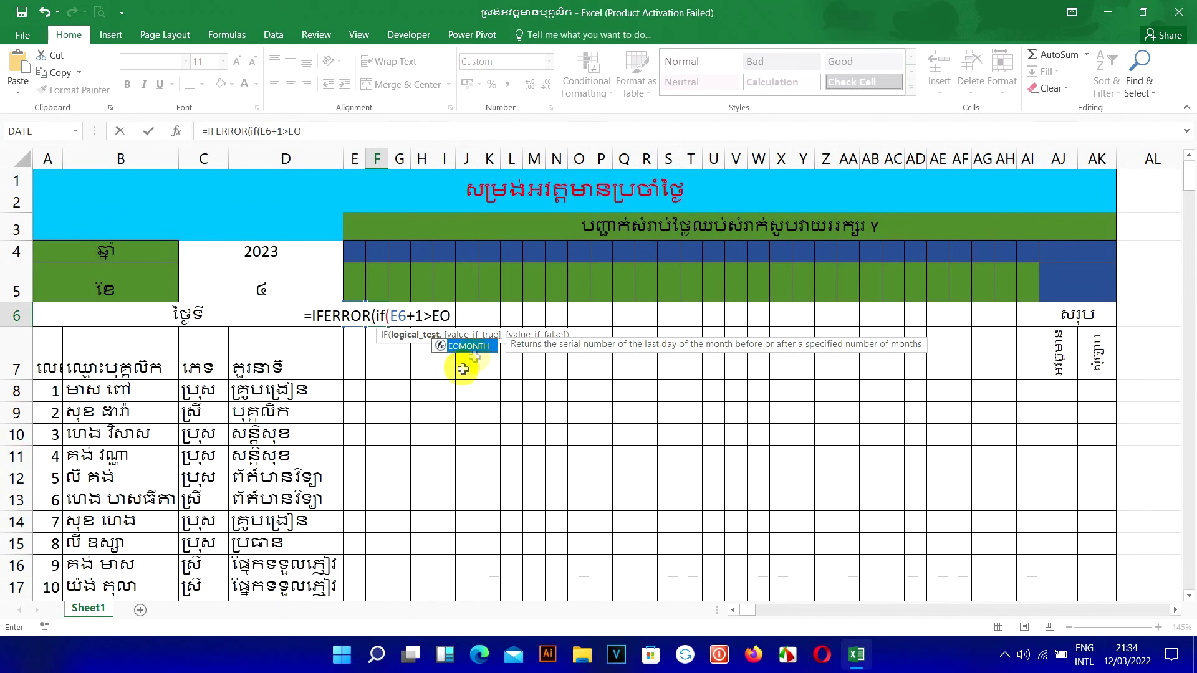
pyautogui.doubleClick(475, 346)
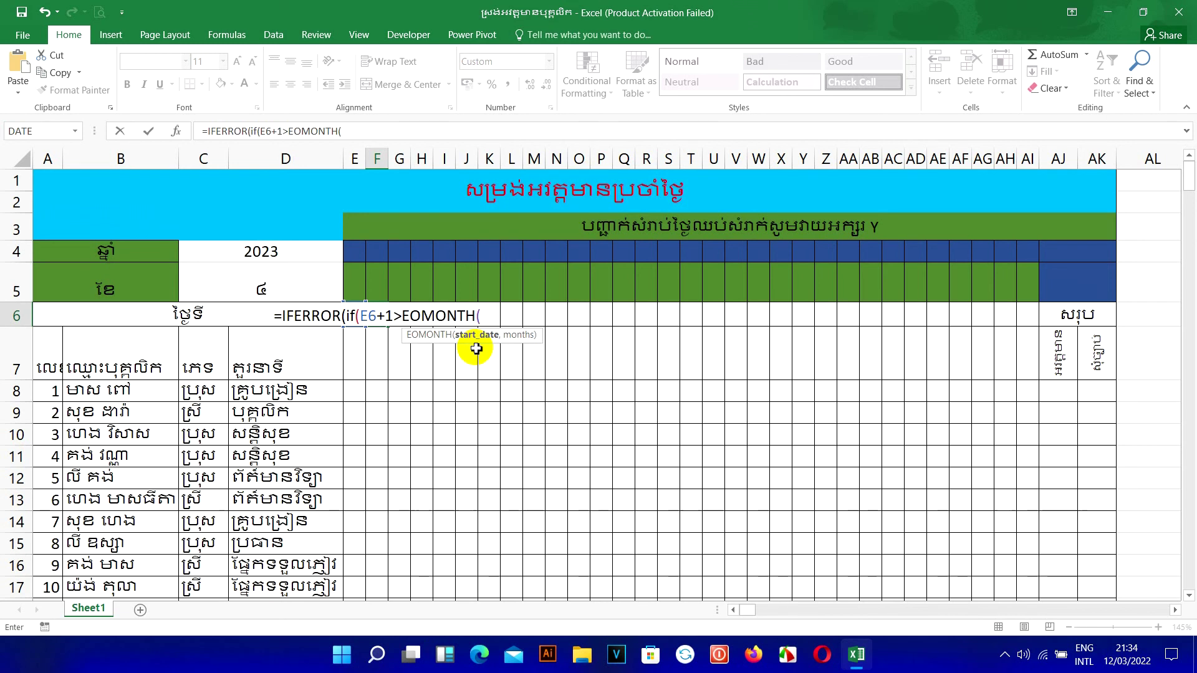
pyautogui.write('E')
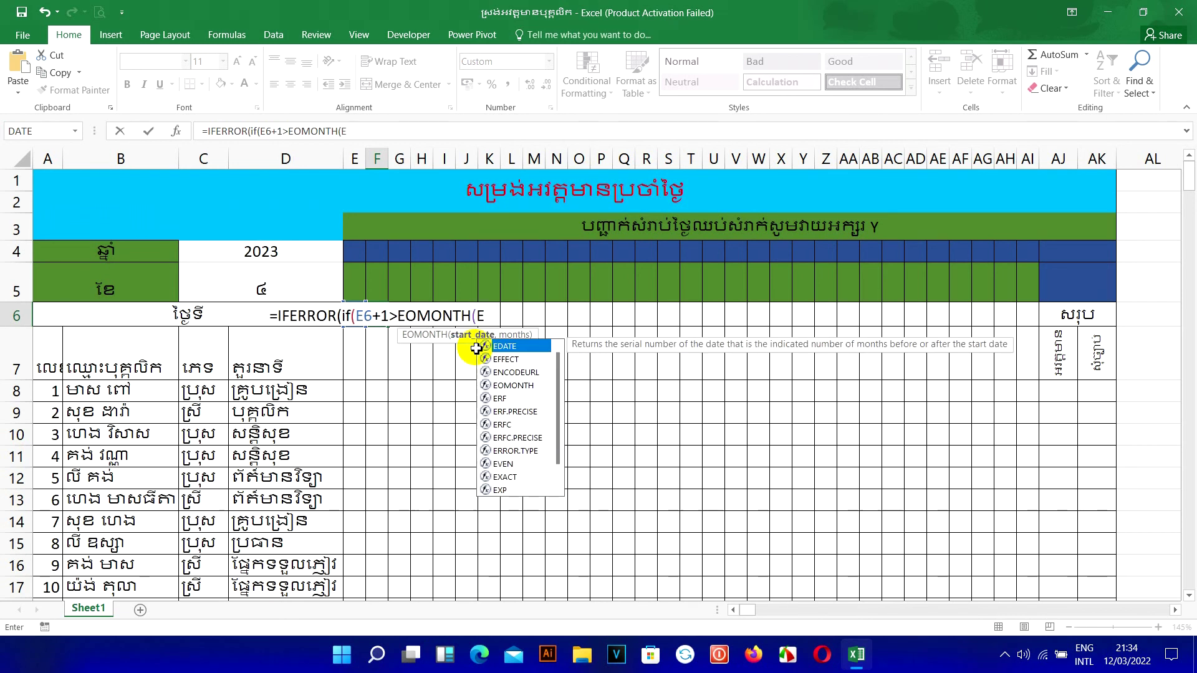
pyautogui.write('6')
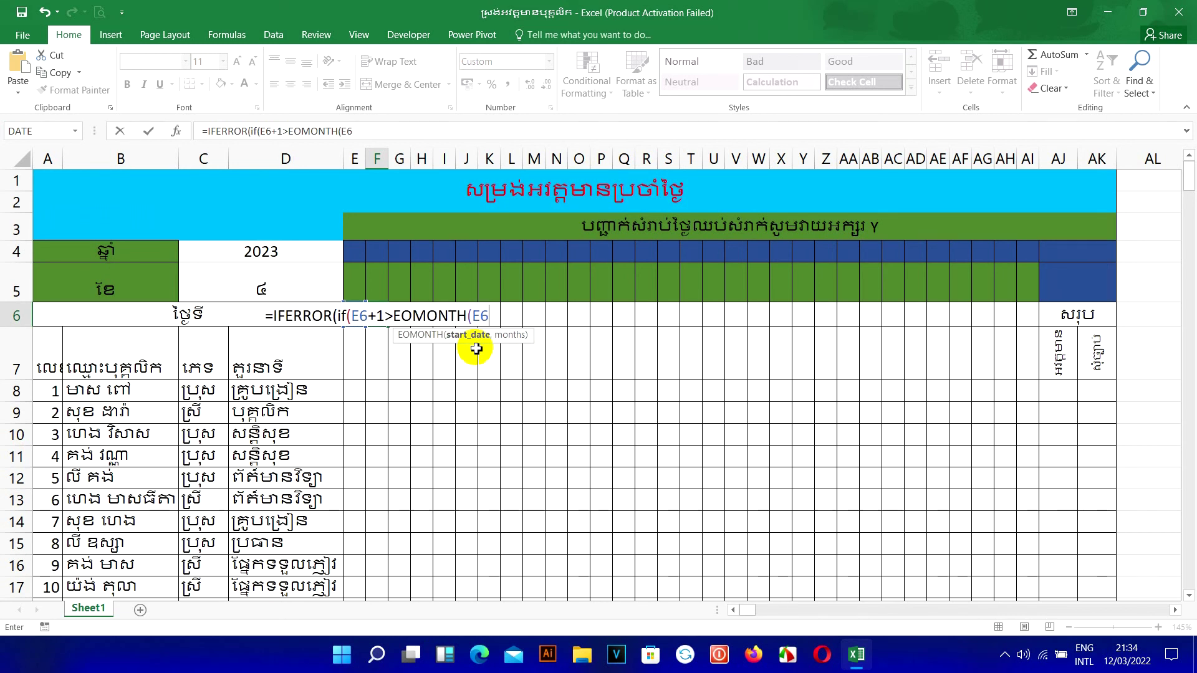
pyautogui.write(',0')
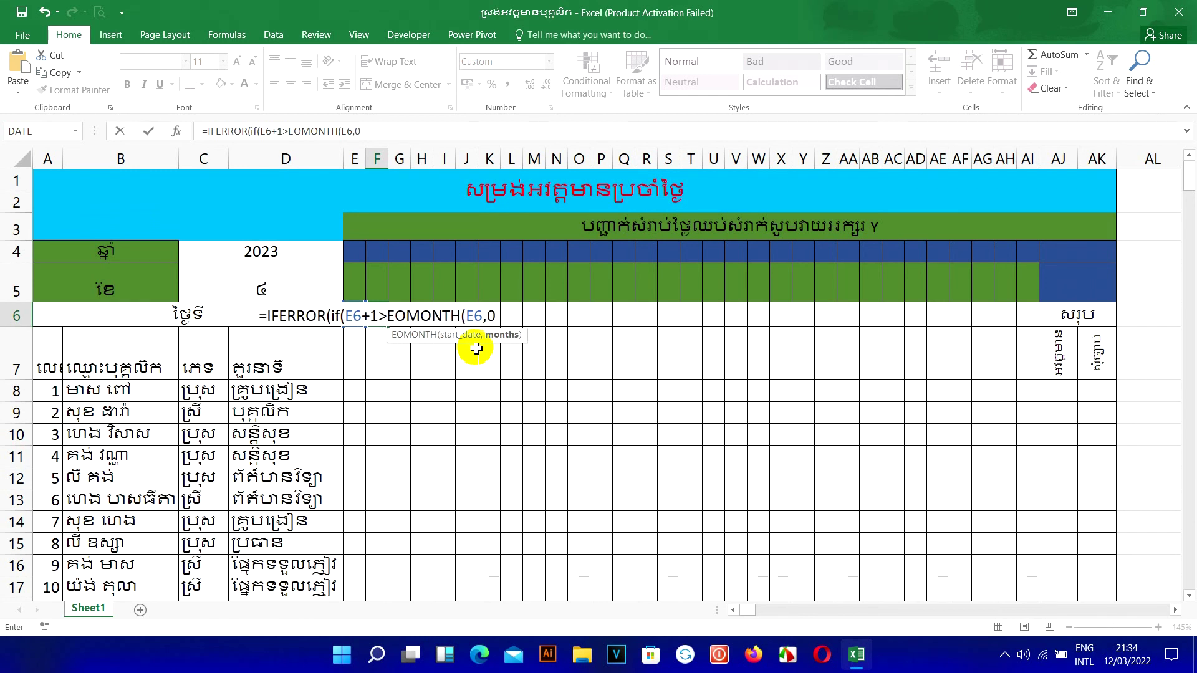
pyautogui.write(')')
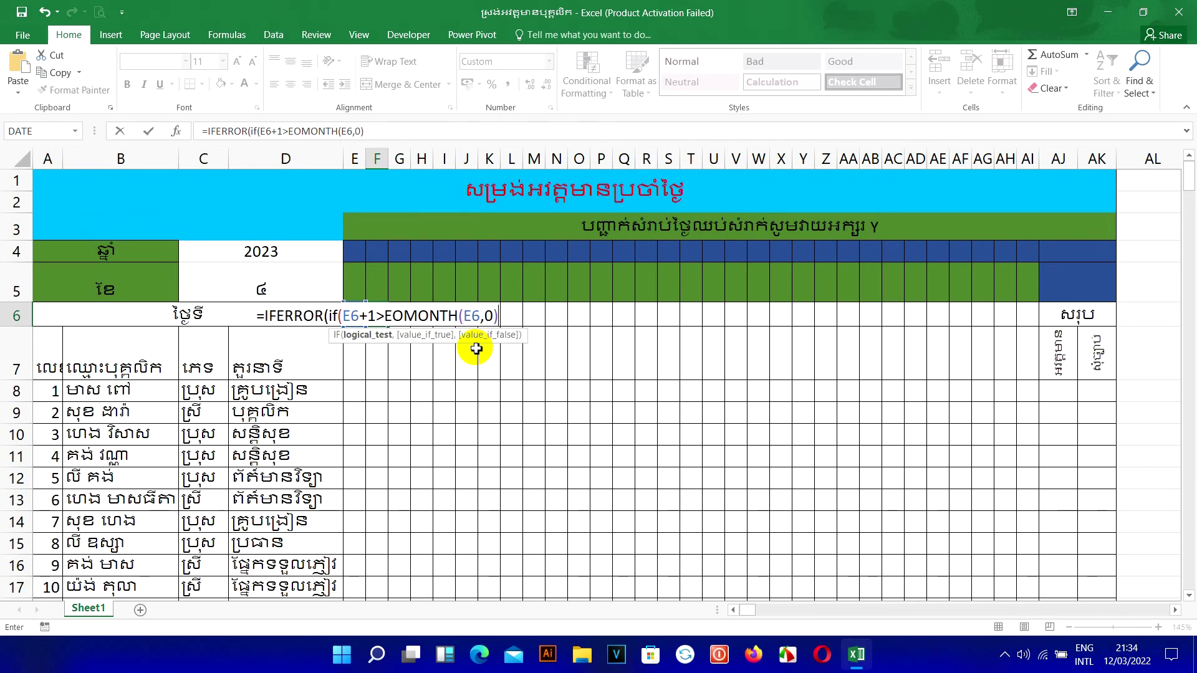
pyautogui.write(',')
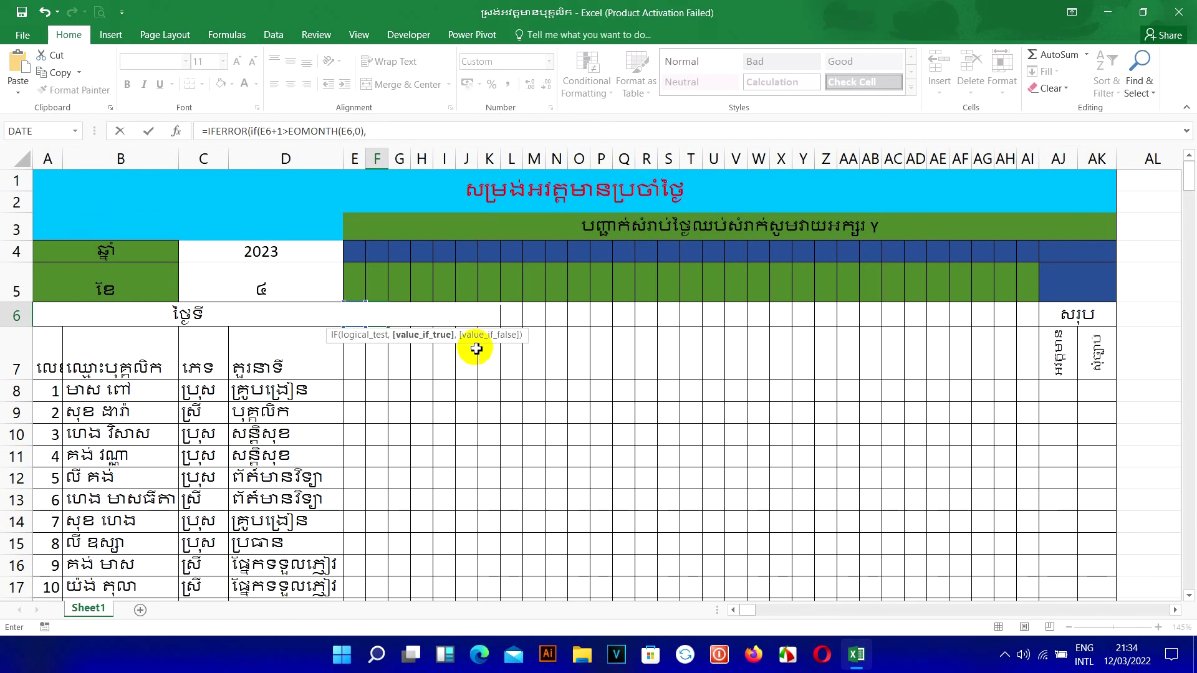
pyautogui.write('""')
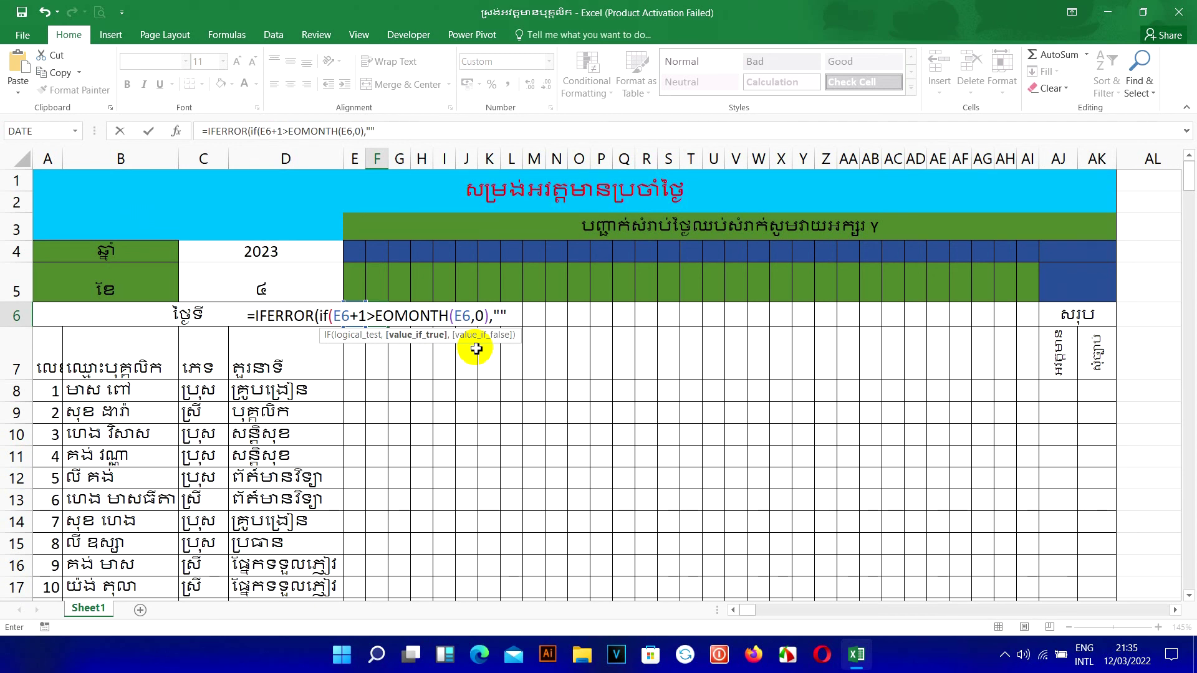
# Complete the F6 formula with ,E6+1),""), fix the closing brackets, and commit it
pyautogui.write(',E')
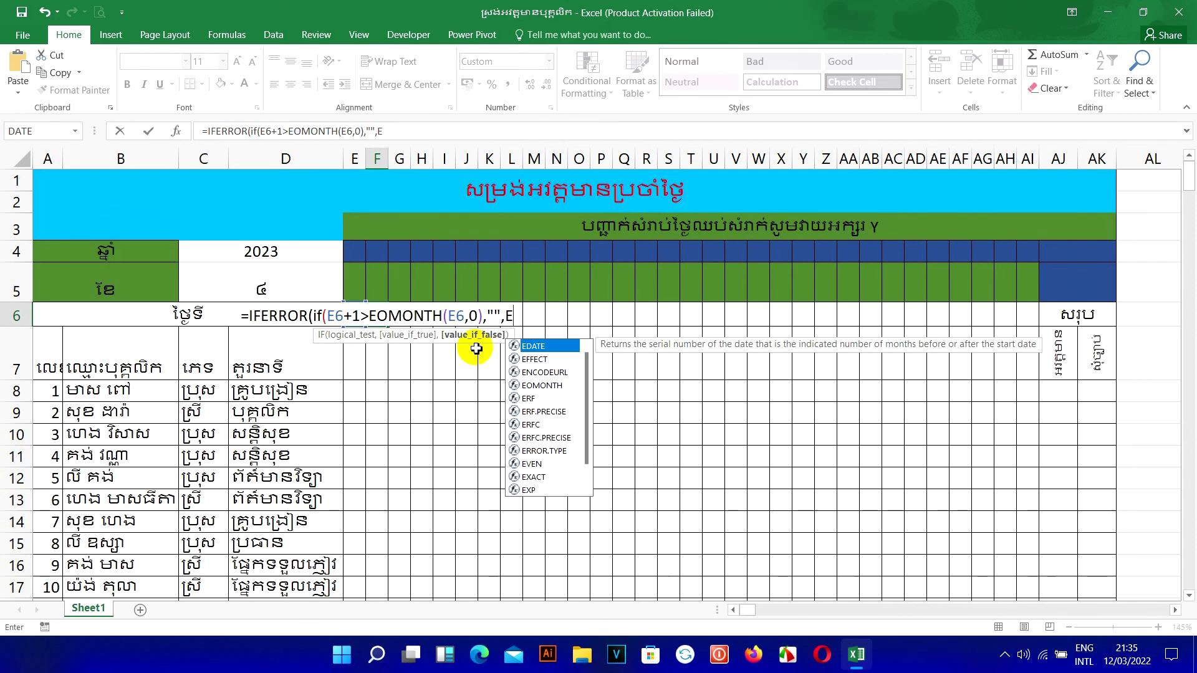
pyautogui.write('6')
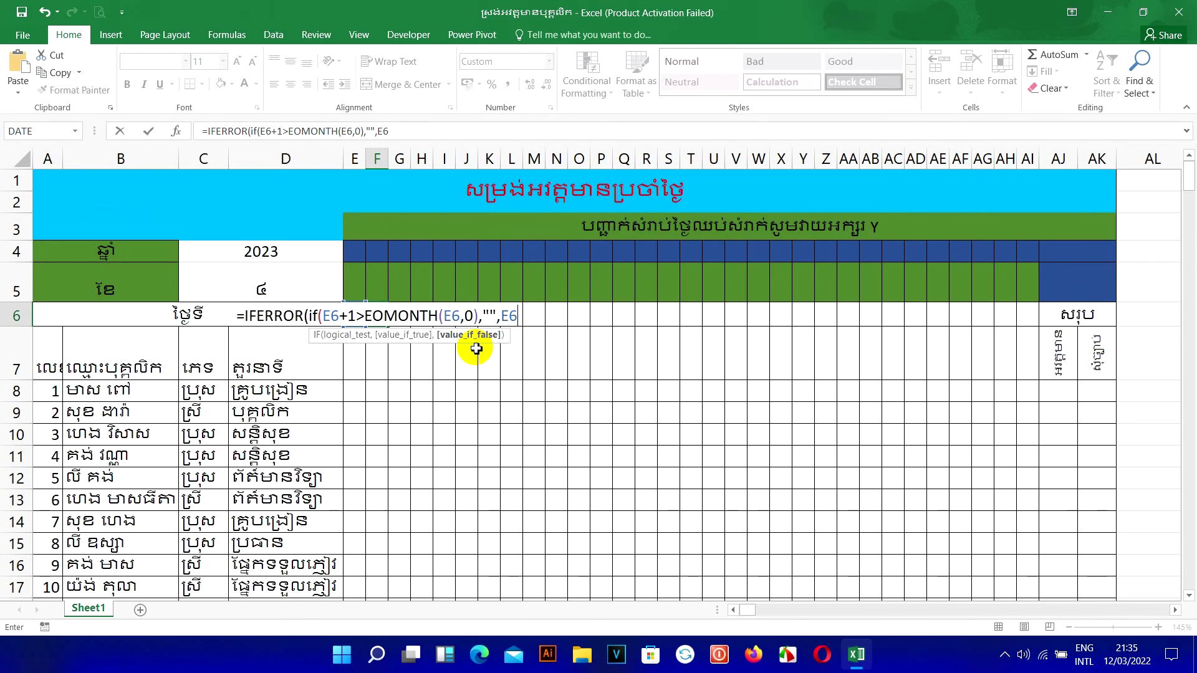
pyautogui.write('+1')
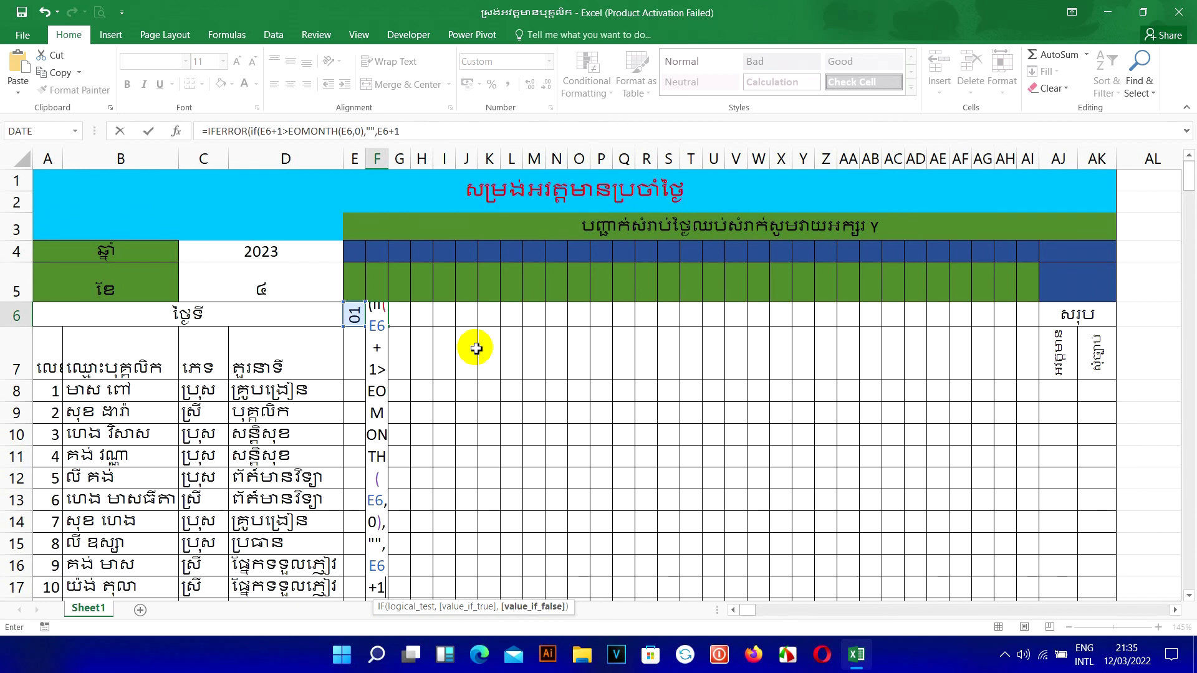
pyautogui.moveTo(400, 131); pyautogui.dragTo(211, 132)
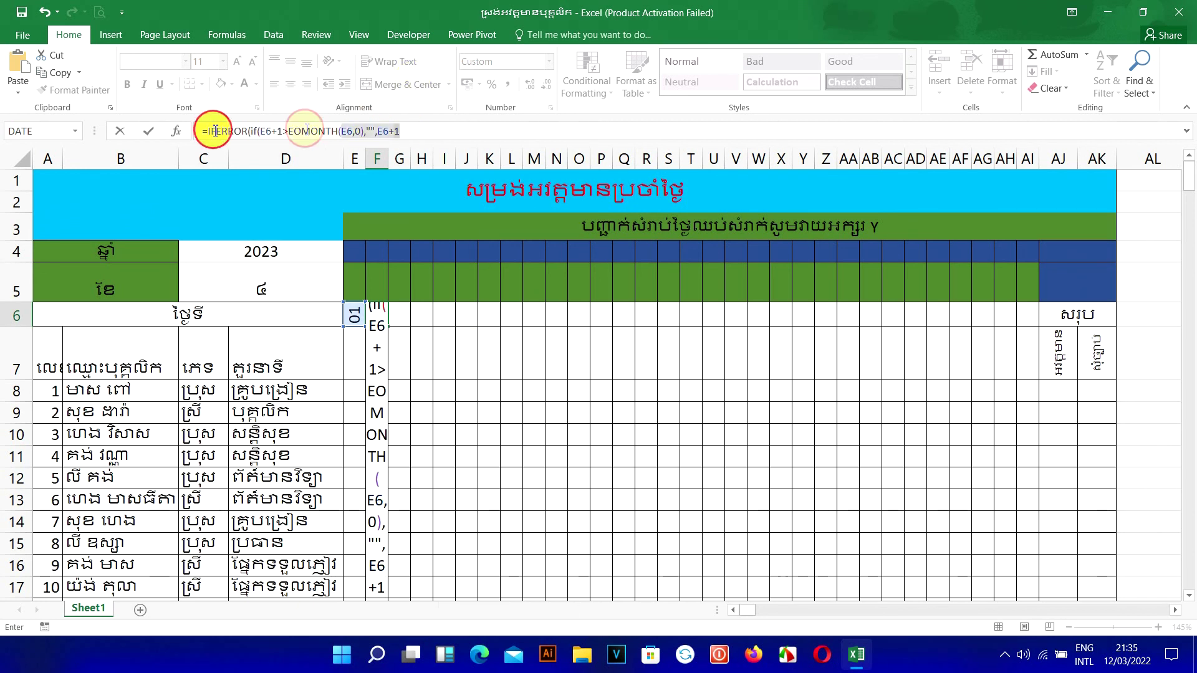
pyautogui.click(419, 132)
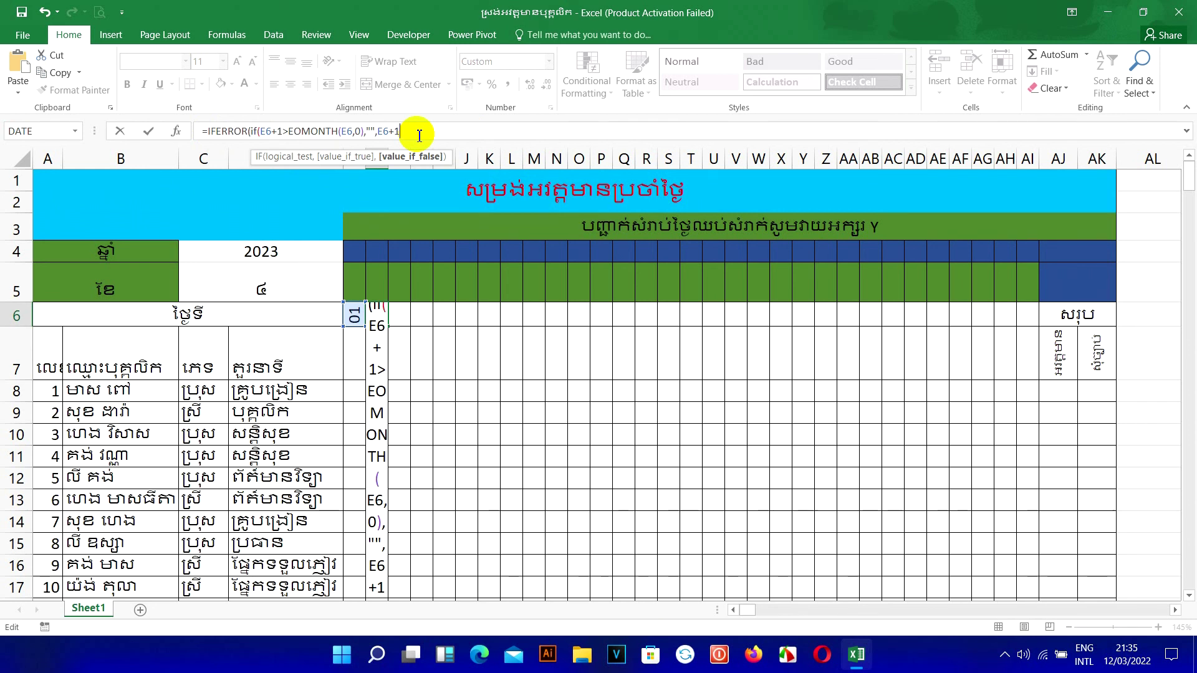
pyautogui.write(')')
pyautogui.write(',')
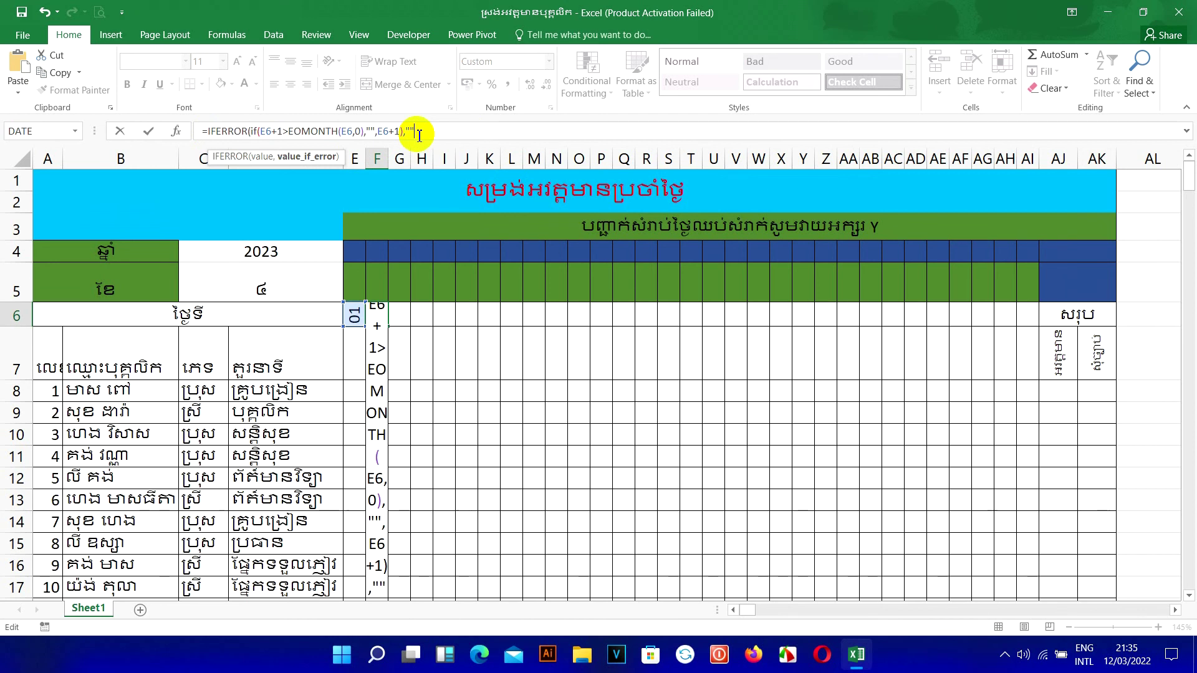
pyautogui.write('"""")')
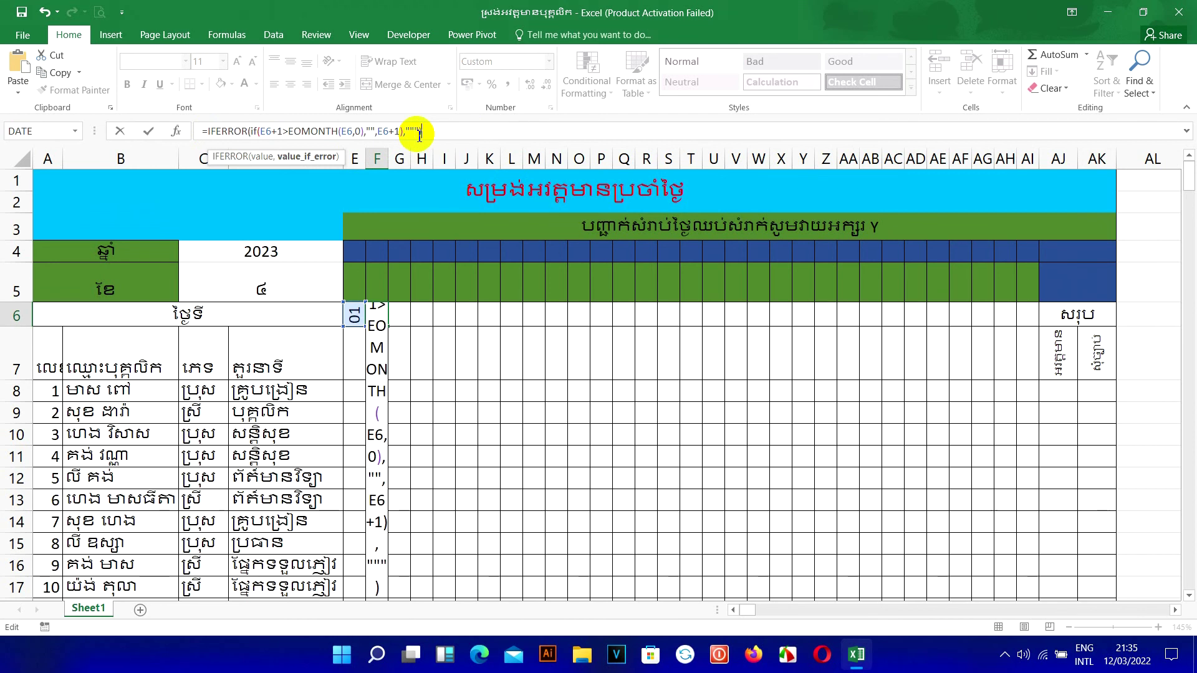
pyautogui.moveTo(427, 132); pyautogui.dragTo(196, 133)
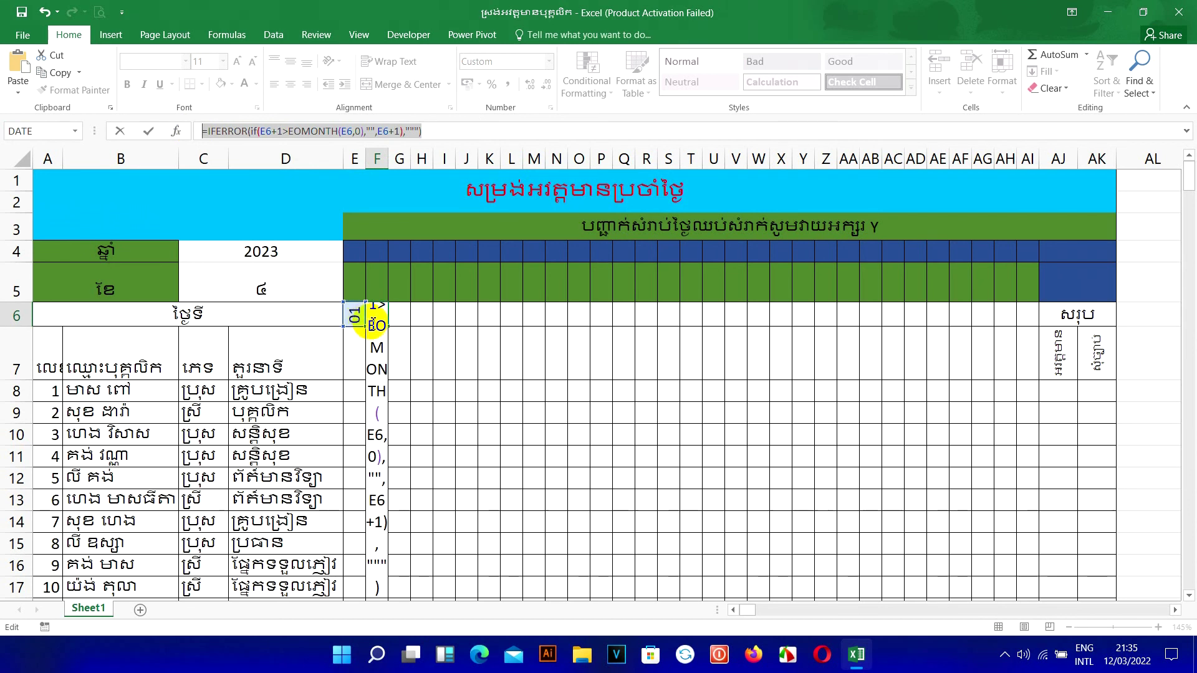
pyautogui.click(370, 325)
pyautogui.click(446, 133)
pyautogui.press('BackSpace')
pyautogui.press('BackSpace')
pyautogui.press('BackSpace')
pyautogui.write(')')
pyautogui.press('Return')
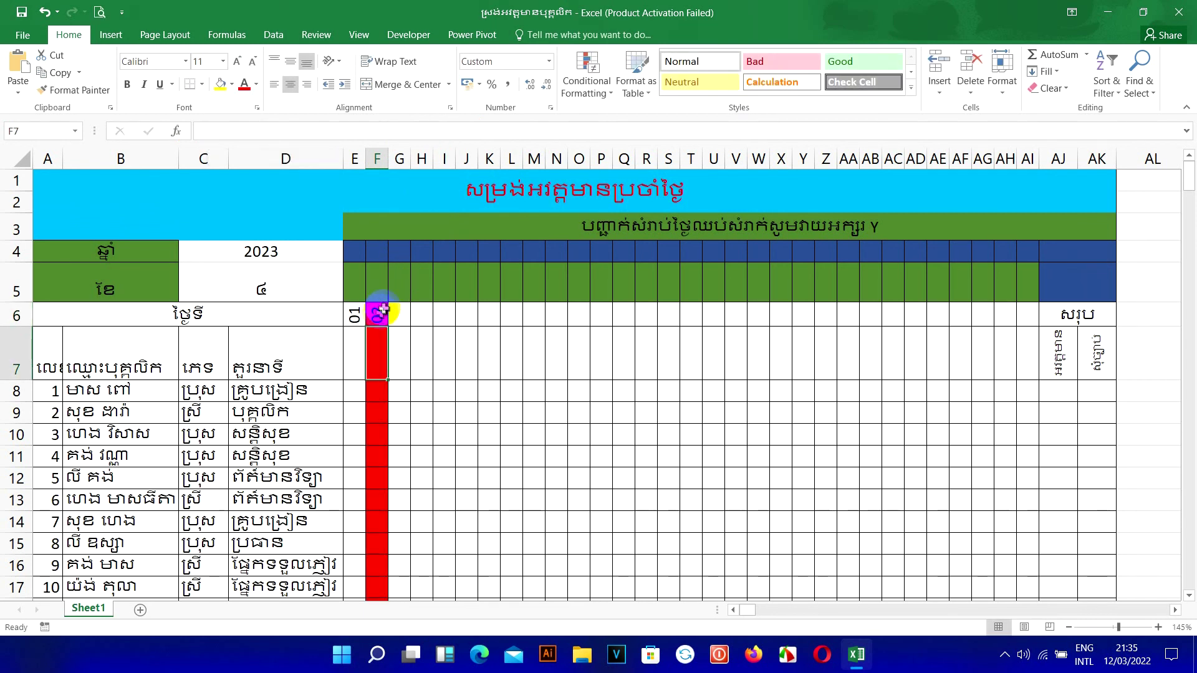
# Fill the F6 day formula across row 6 to AI6
pyautogui.click(383, 308)
pyautogui.moveTo(390, 325); pyautogui.dragTo(1032, 328)
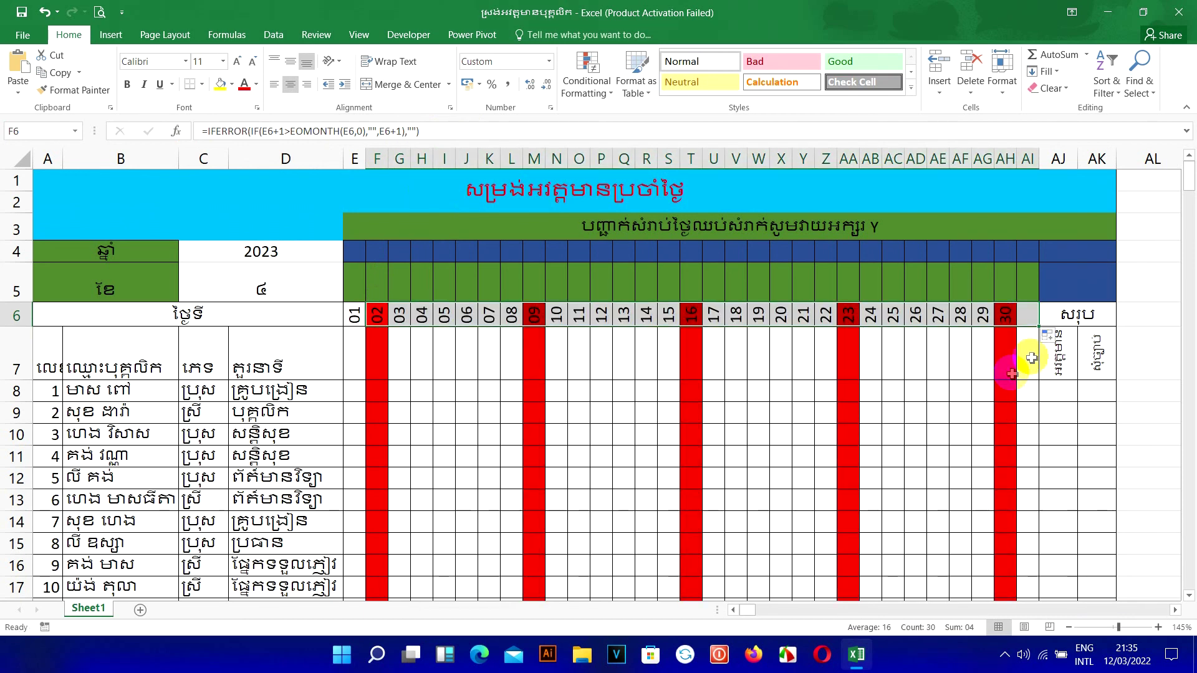
pyautogui.click(1005, 314)
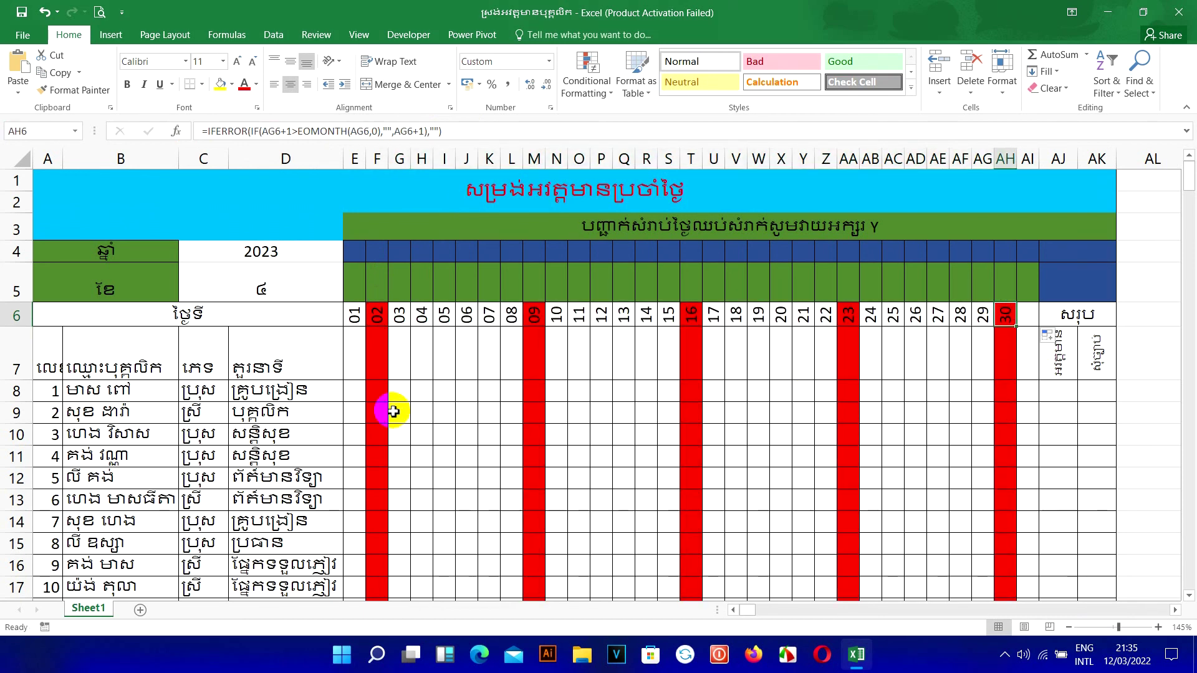
# Test months 2 and 3 in C5, then set year 2022 and month 2
pyautogui.click(293, 285)
pyautogui.write('2')
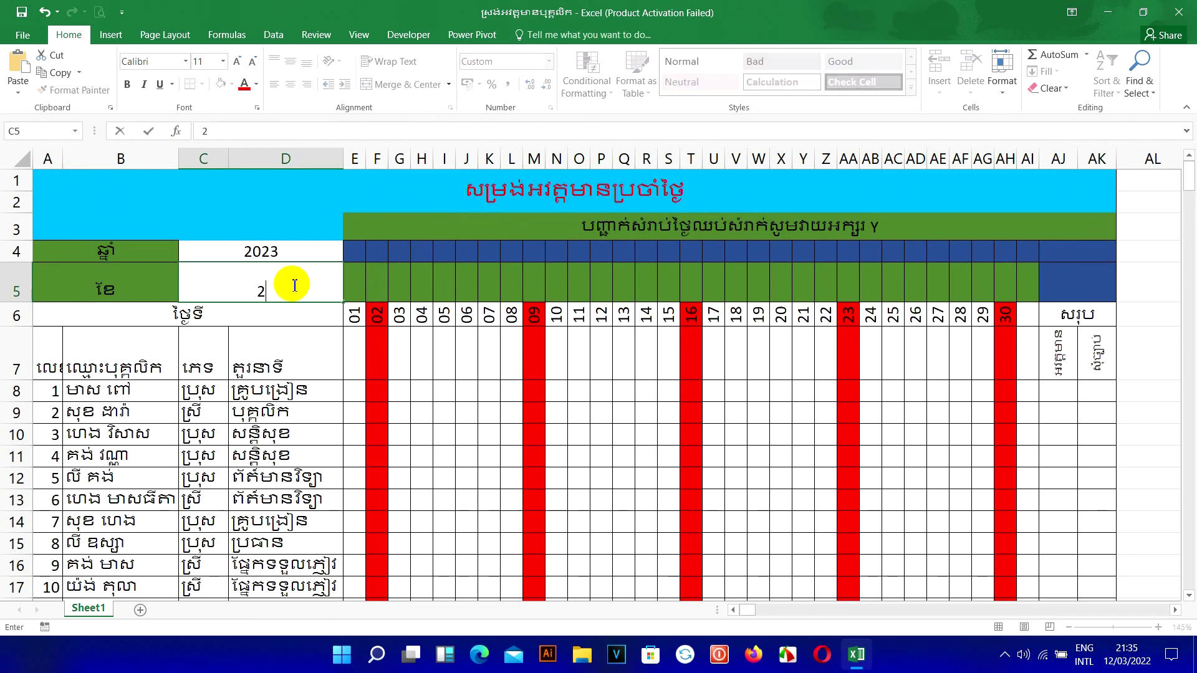
pyautogui.press('Return')
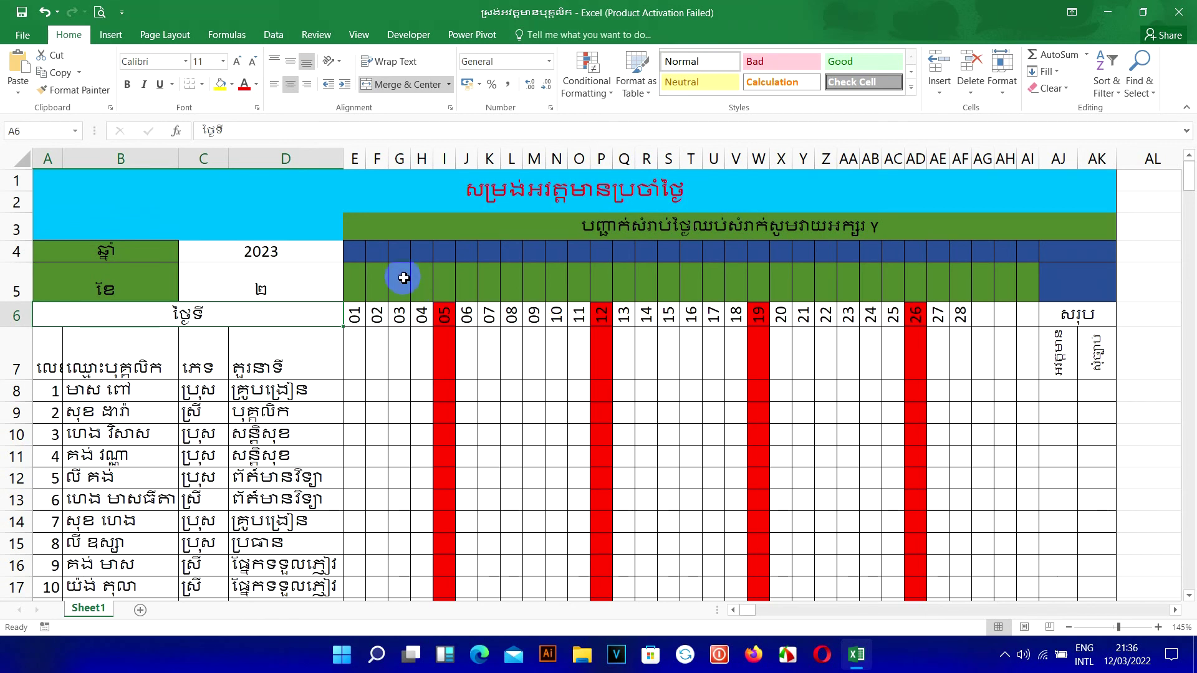
pyautogui.click(311, 289)
pyautogui.write('3')
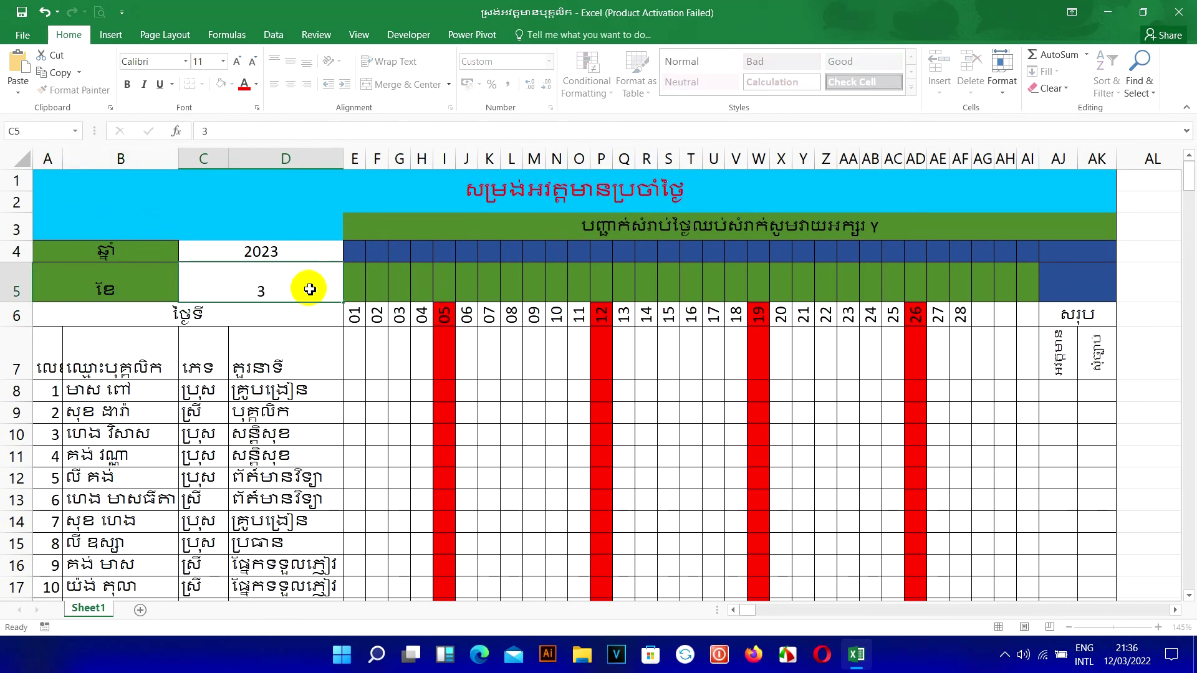
pyautogui.press('Return')
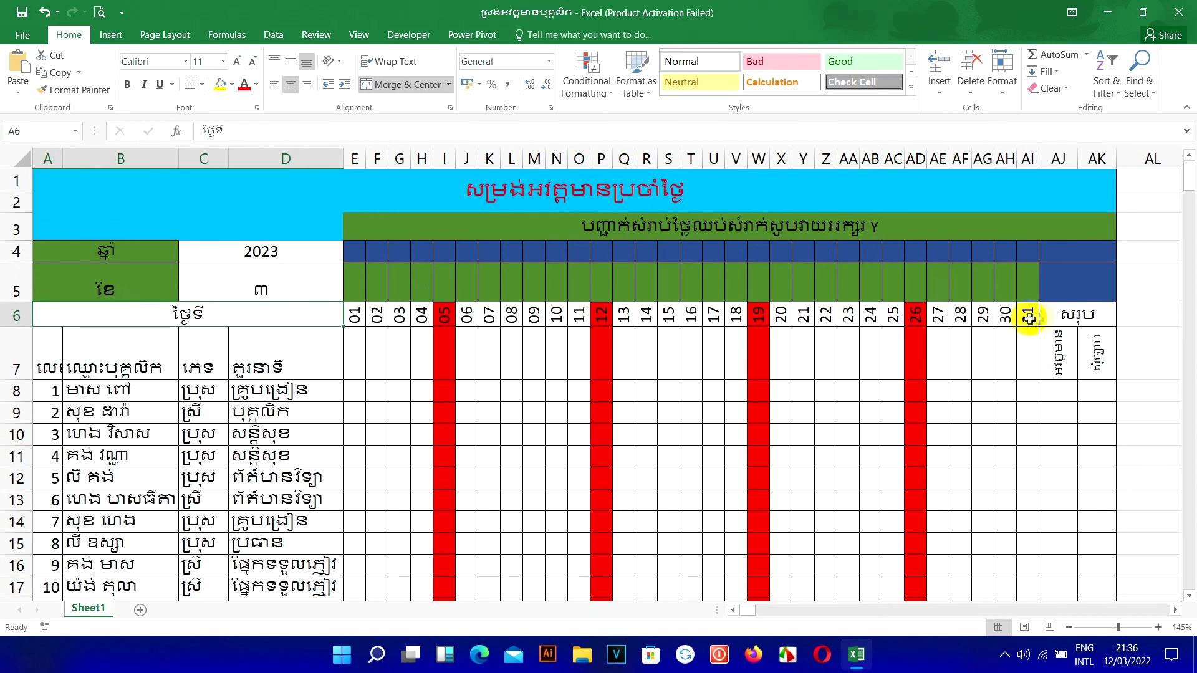
pyautogui.click(1029, 315)
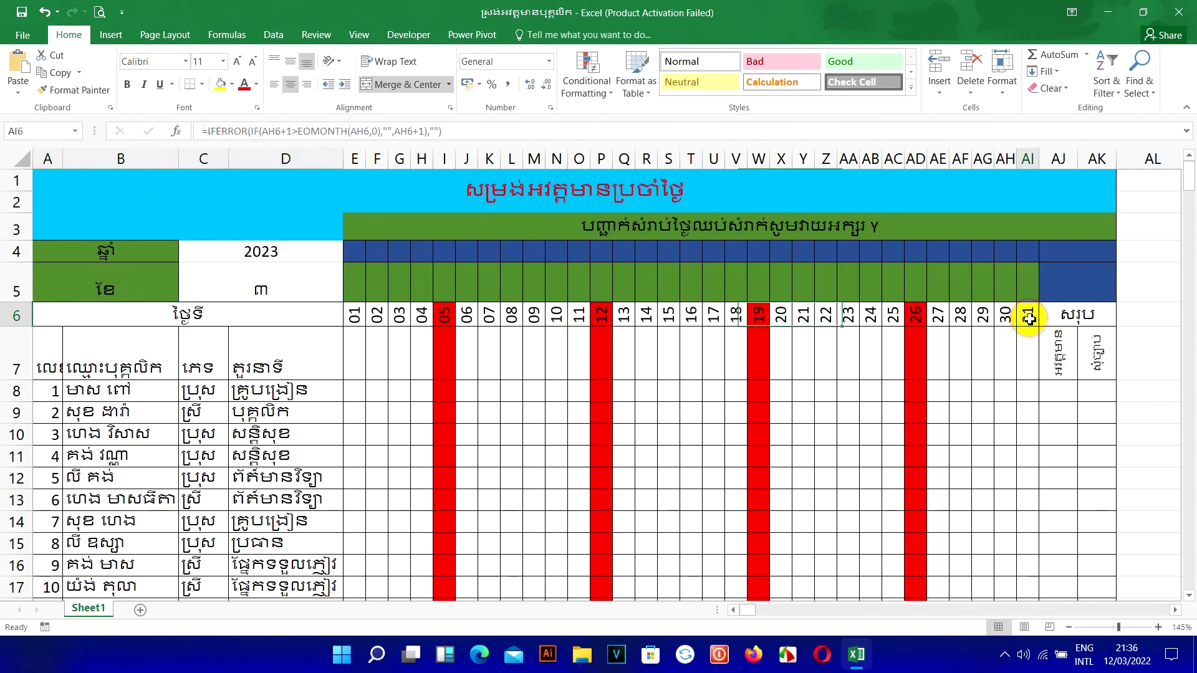
pyautogui.click(304, 250)
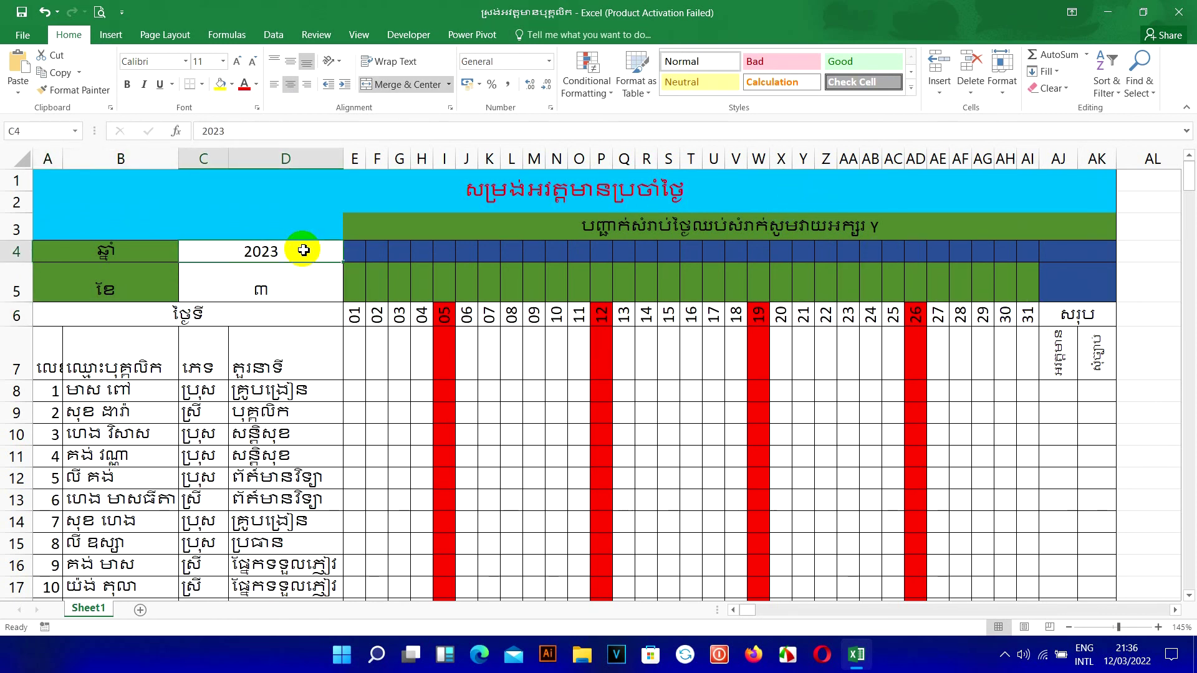
pyautogui.write('2022')
pyautogui.press('Return')
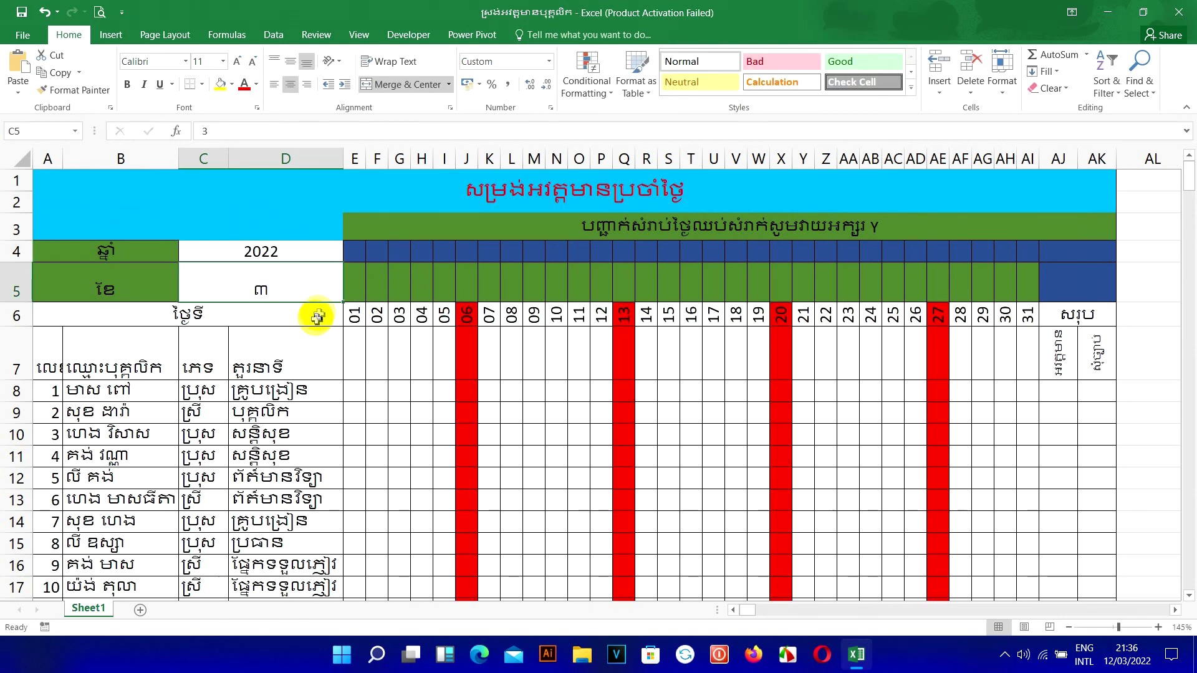
pyautogui.write('2')
pyautogui.press('Return')
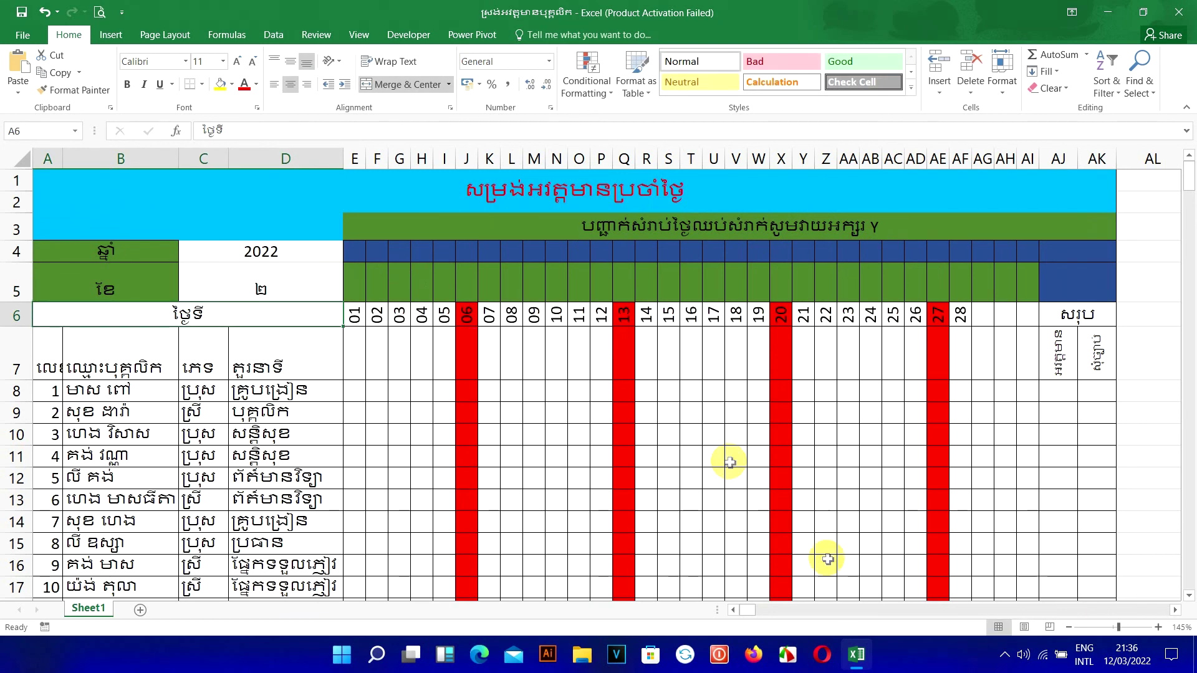
# Check February 2022 in the Windows clock calendar, then return to the sheet
pyautogui.click(1113, 658)
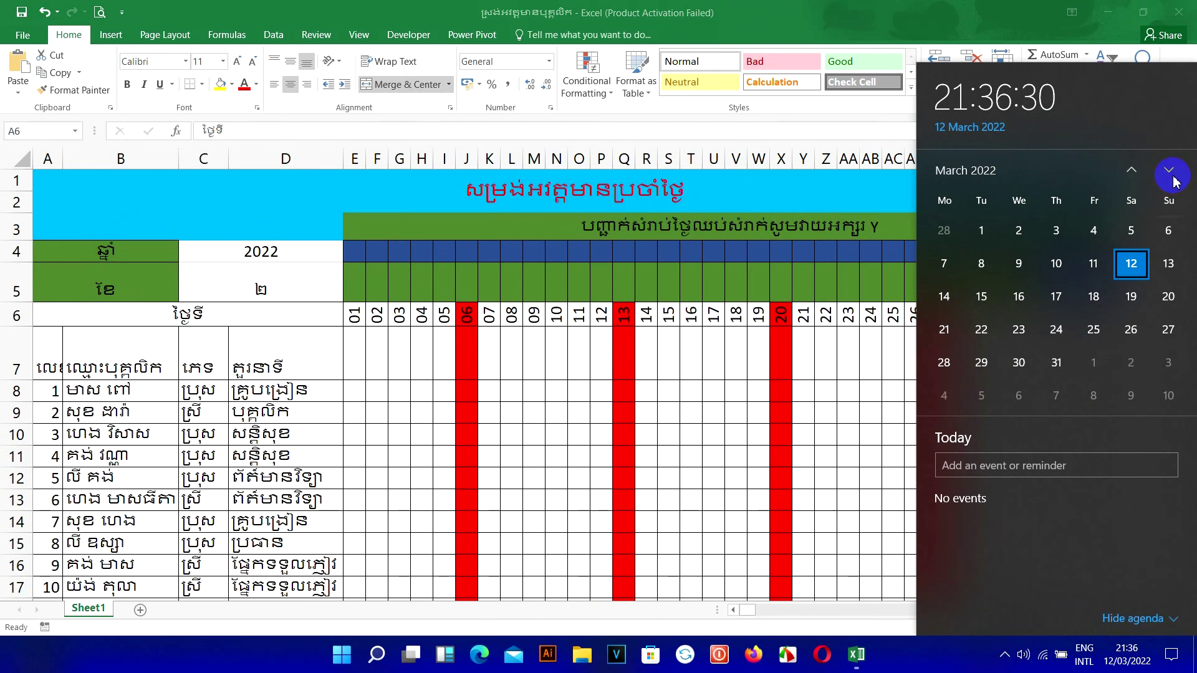
pyautogui.click(1170, 175)
pyautogui.click(1135, 175)
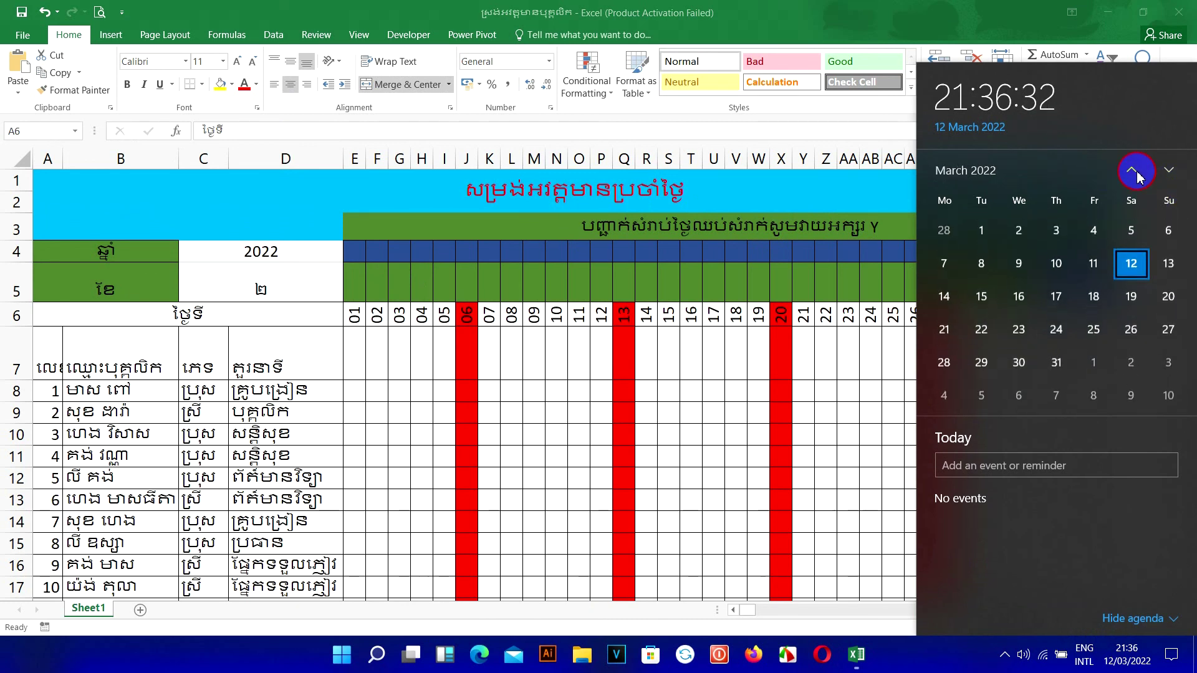
pyautogui.click(1136, 175)
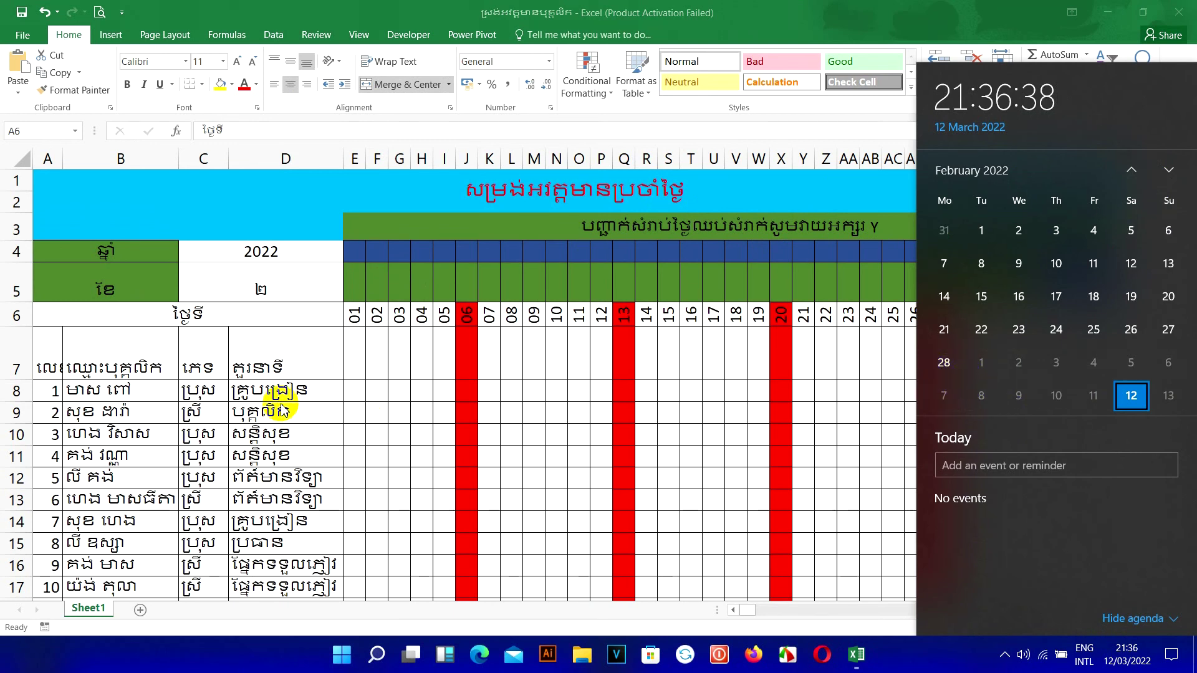
pyautogui.click(262, 246)
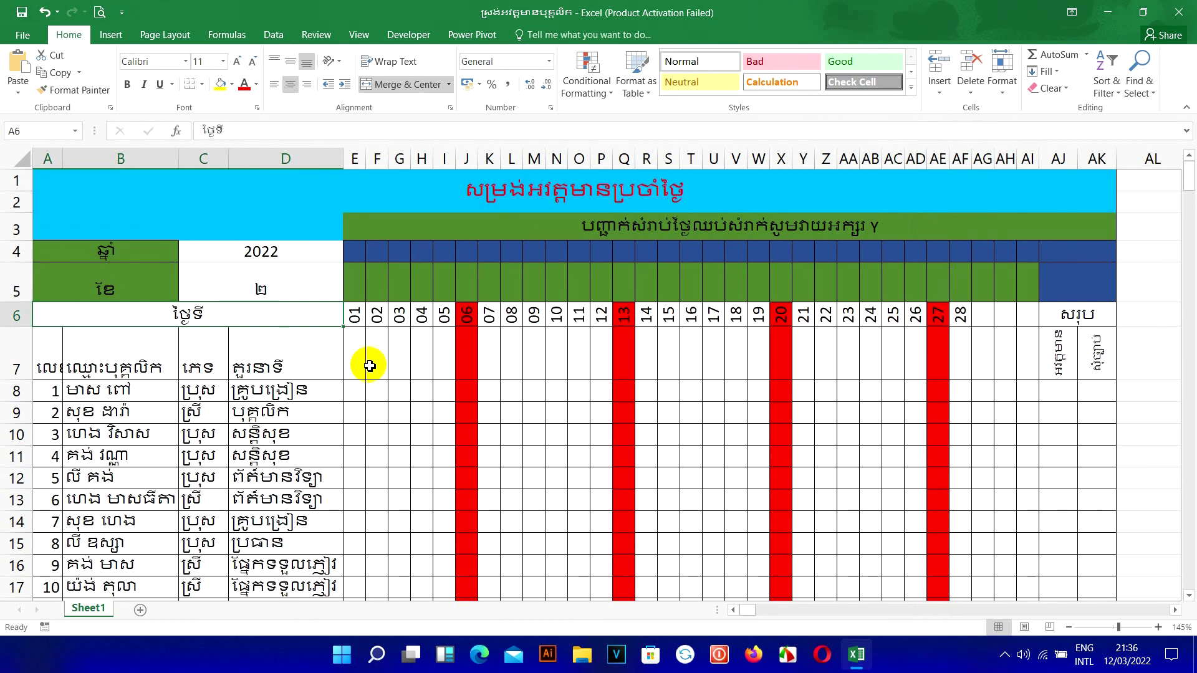
pyautogui.click(376, 317)
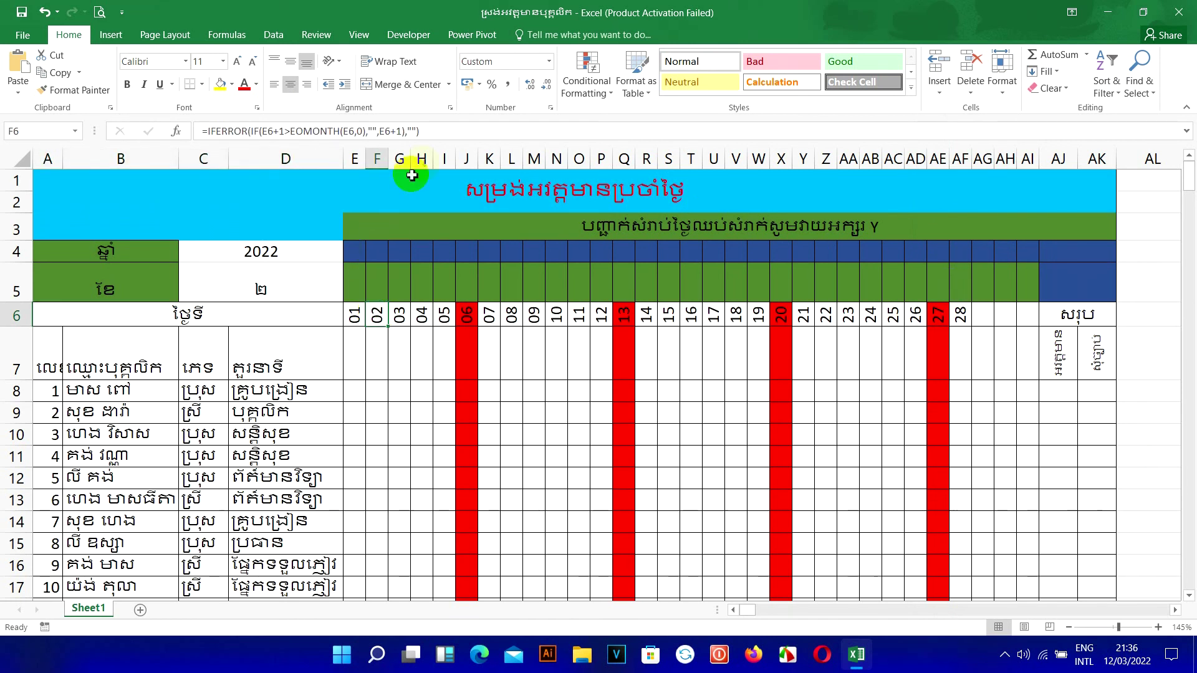
pyautogui.click(424, 131)
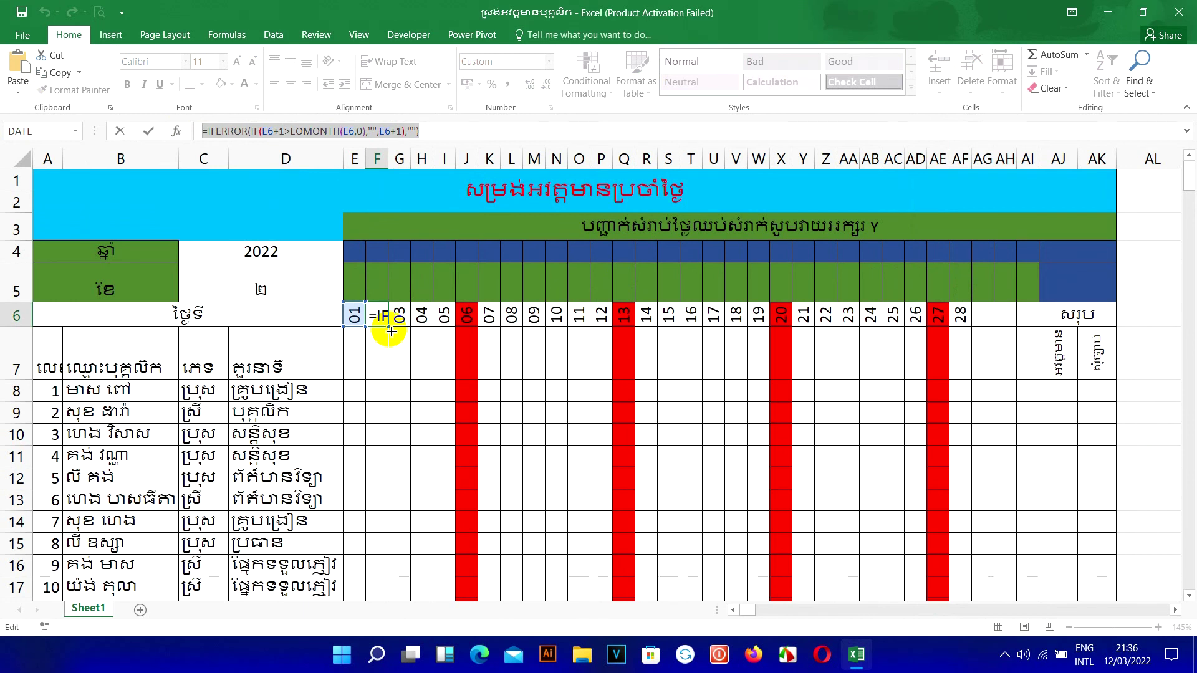
pyautogui.hotkey('ctrl', 'Return')
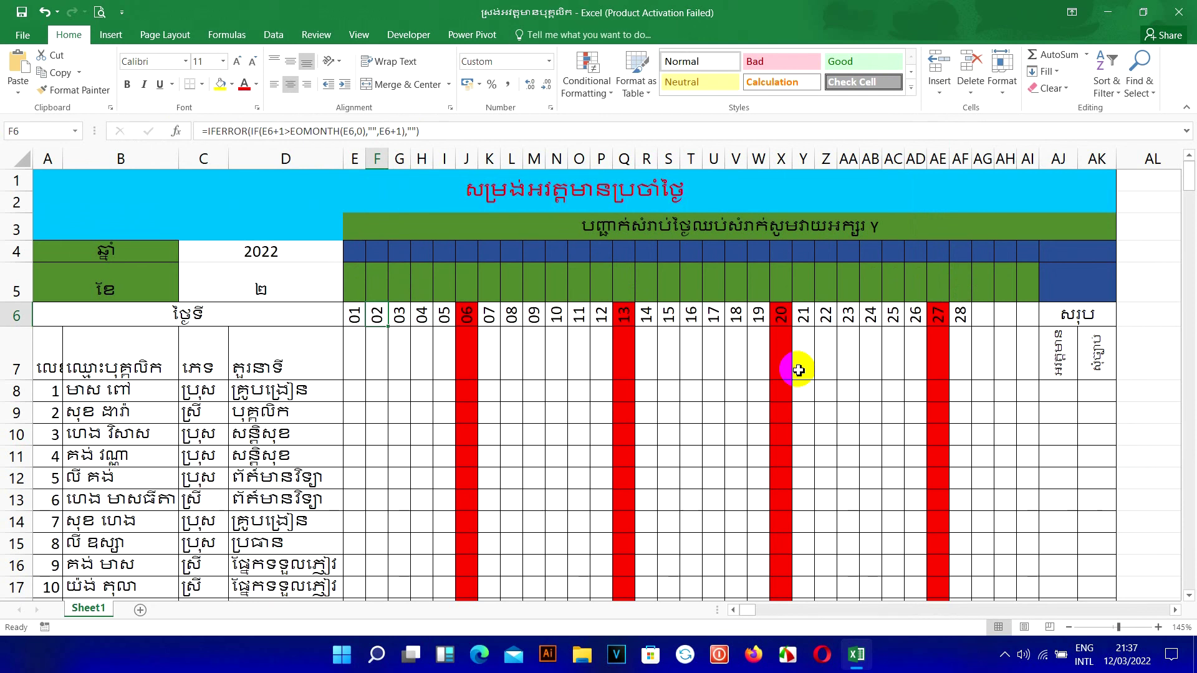
pyautogui.click(360, 351)
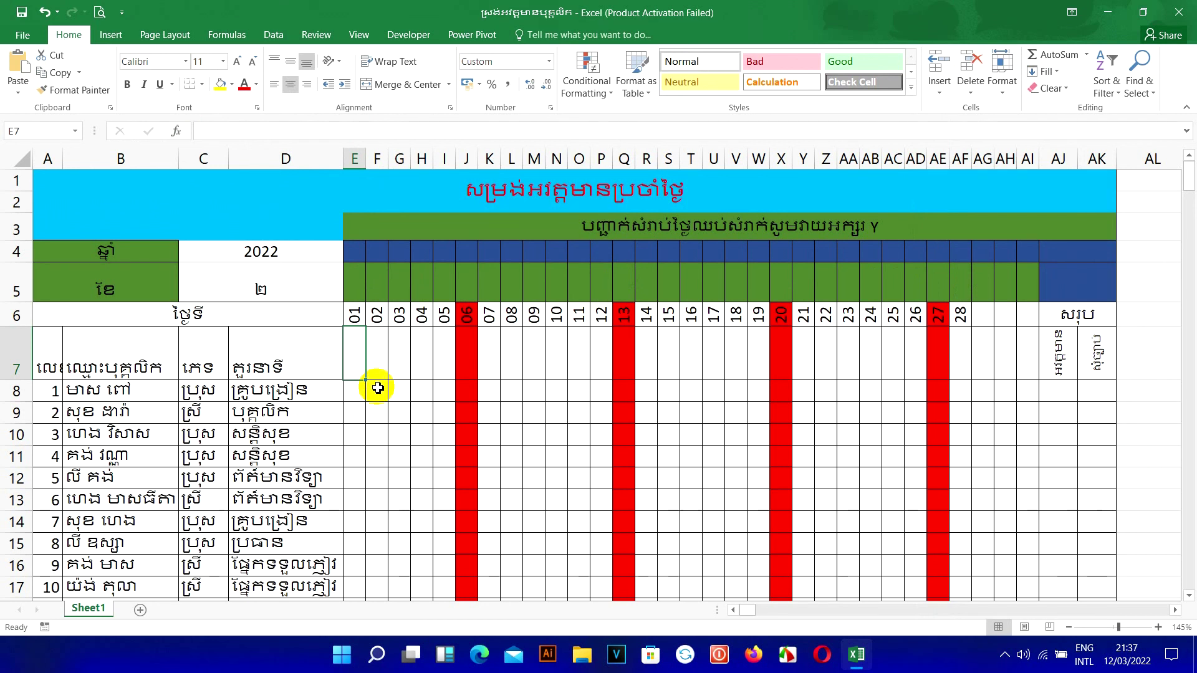
# Fill the E6:AI6 day formulas down into row 7
pyautogui.moveTo(353, 314); pyautogui.dragTo(1028, 321)
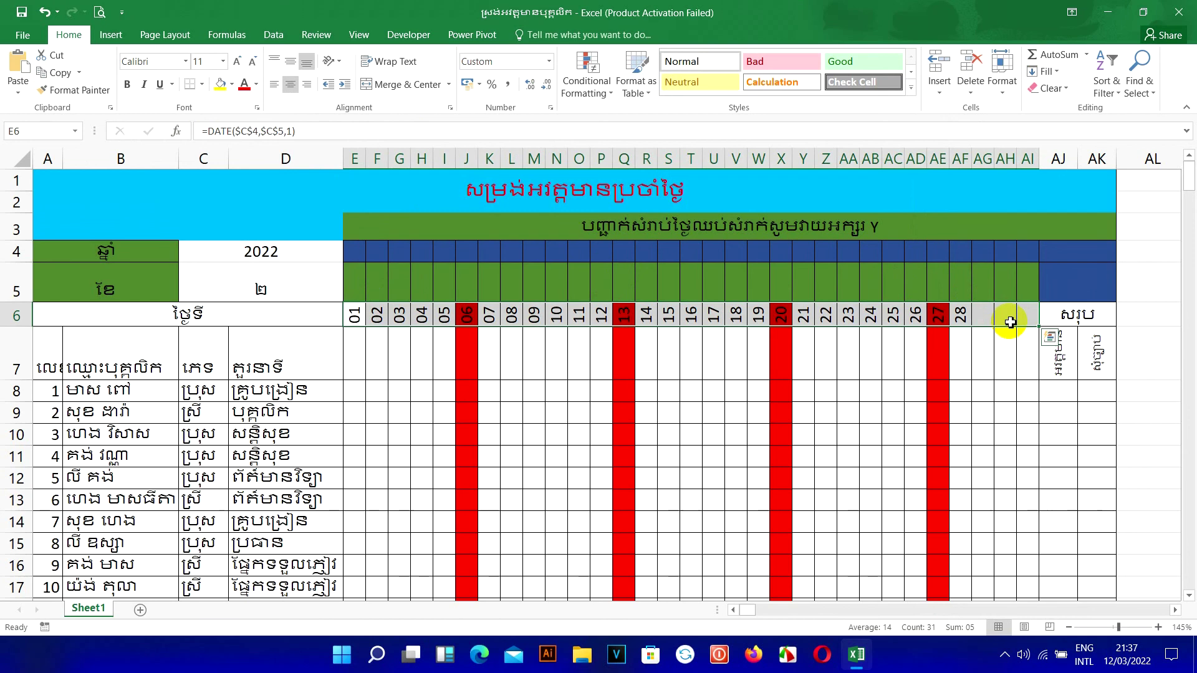
pyautogui.click(1026, 320)
pyautogui.moveTo(348, 313); pyautogui.dragTo(1027, 314)
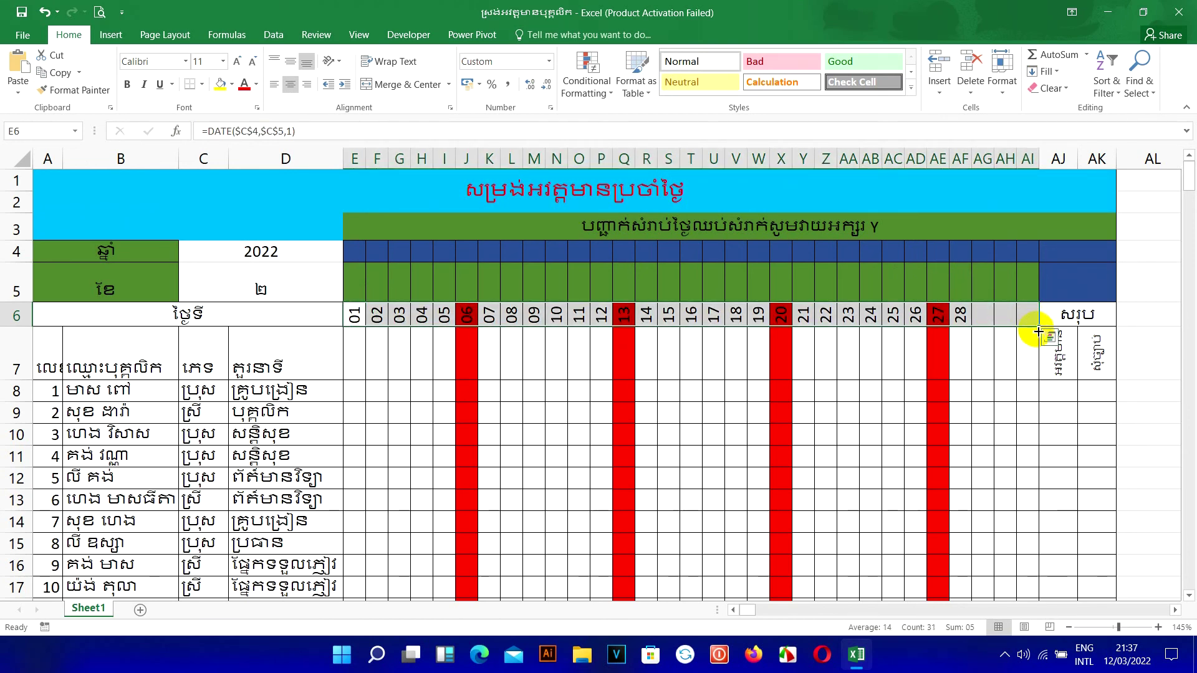
pyautogui.moveTo(1038, 325); pyautogui.dragTo(1029, 376)
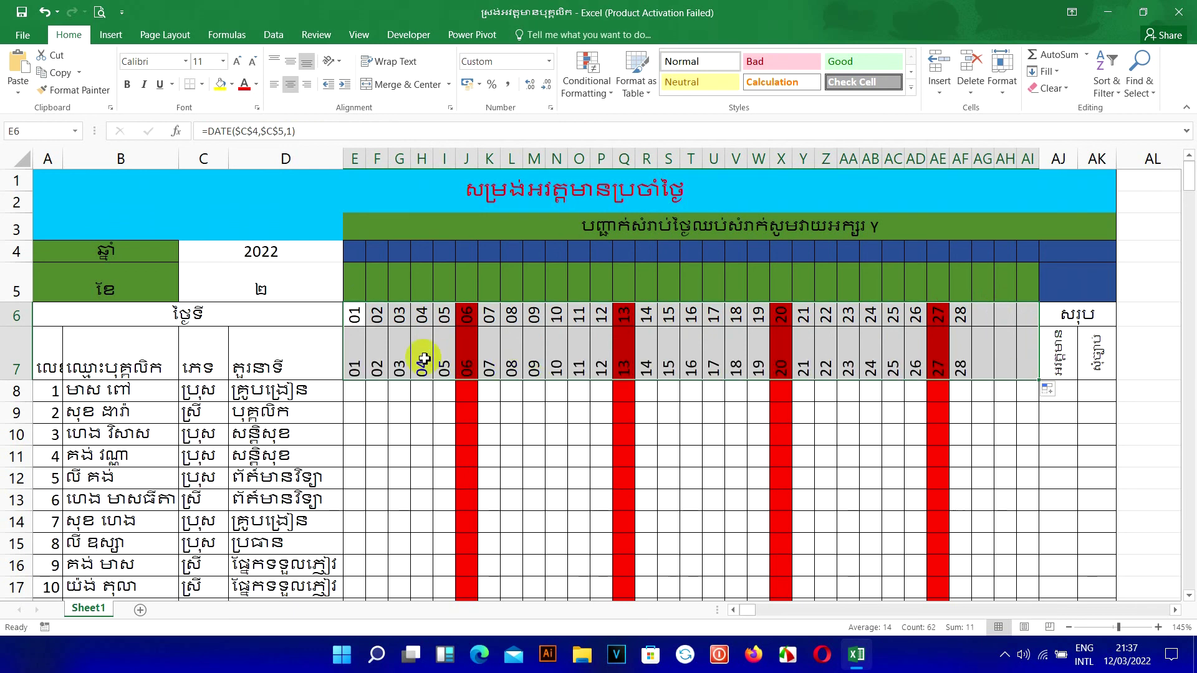
# Select the row 7 dates and bring up Format Cells for them
pyautogui.click(361, 353)
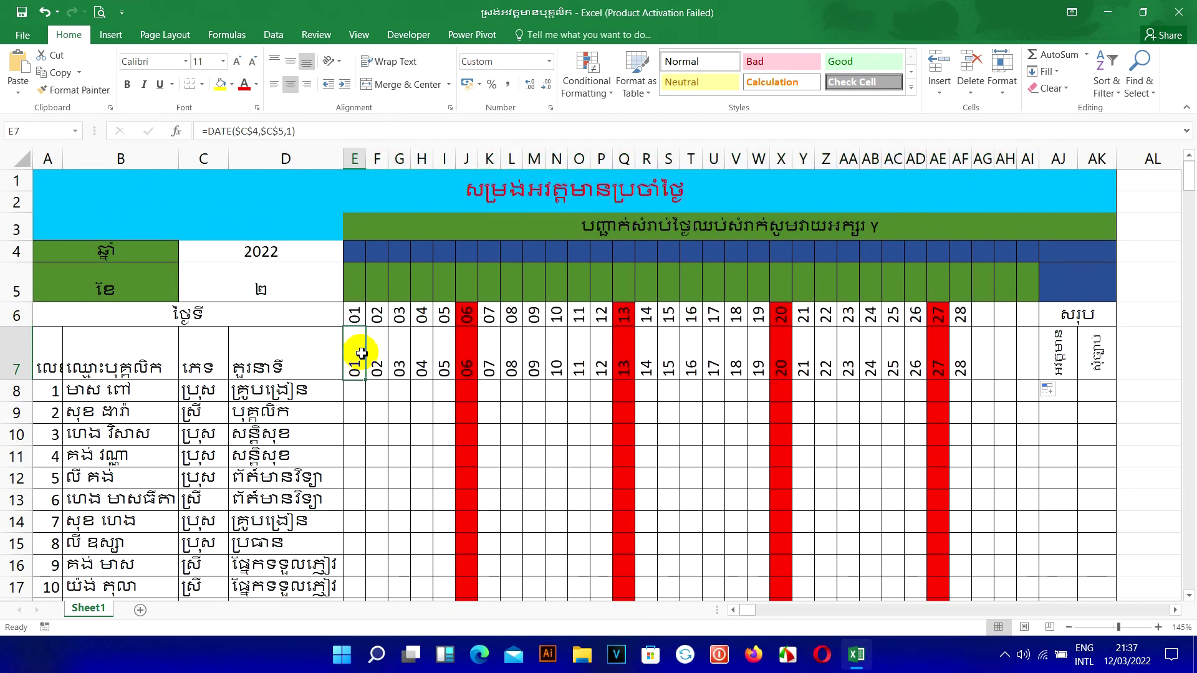
pyautogui.moveTo(361, 352); pyautogui.dragTo(1029, 352)
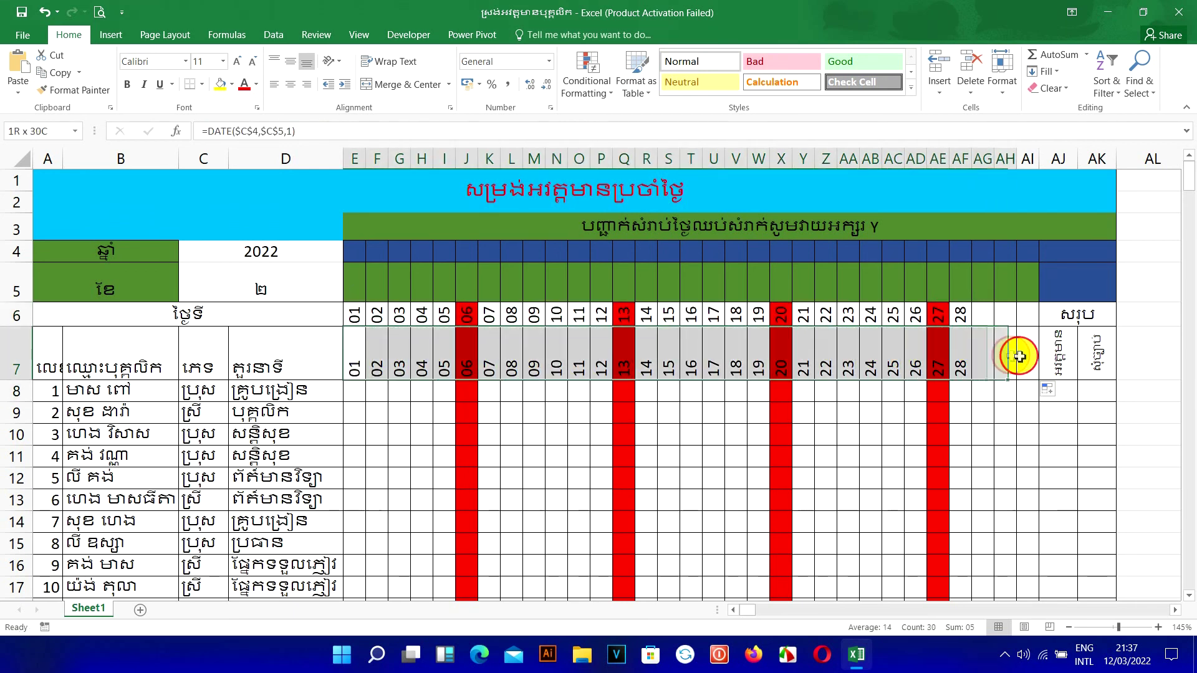
pyautogui.rightClick(851, 356)
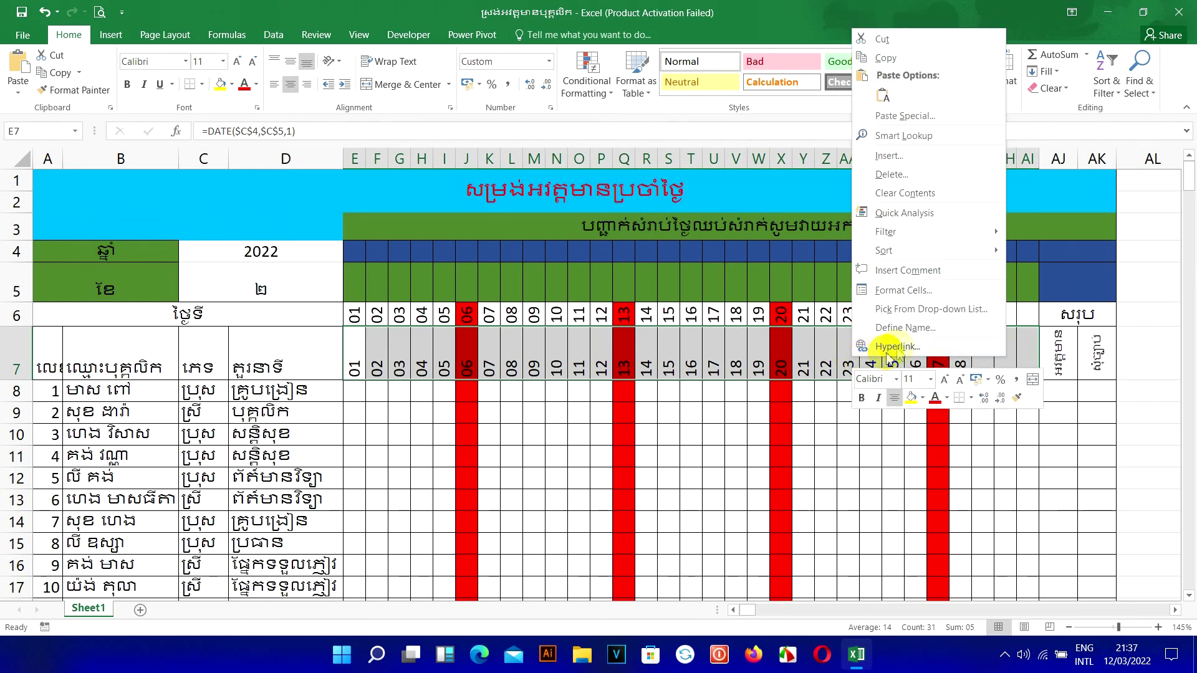
pyautogui.click(909, 292)
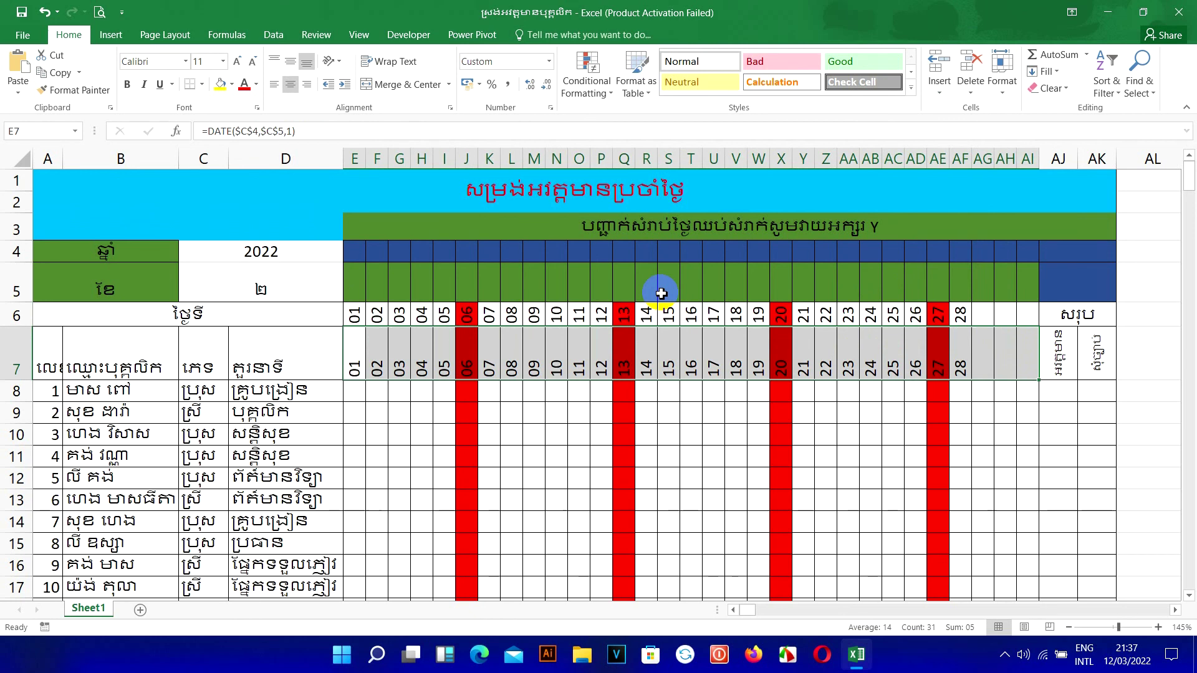
# Change the row 7 custom number format from dd to ddd to show weekday names
pyautogui.click(872, 215)
pyautogui.write('ddd')
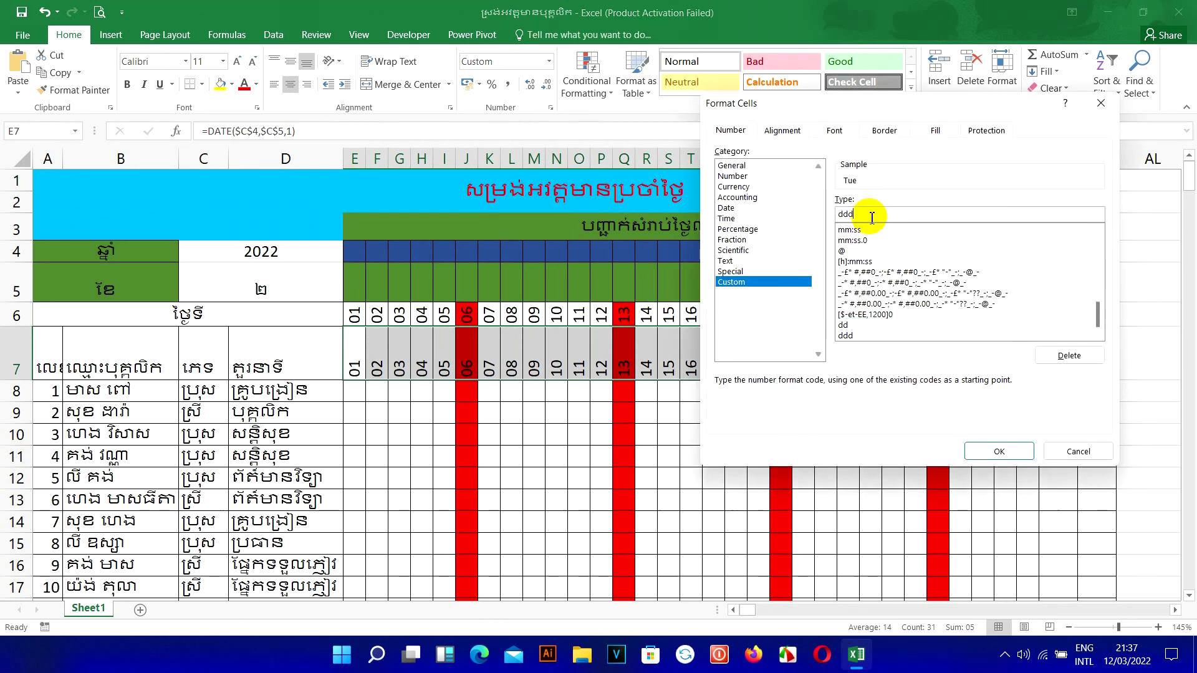
pyautogui.click(992, 450)
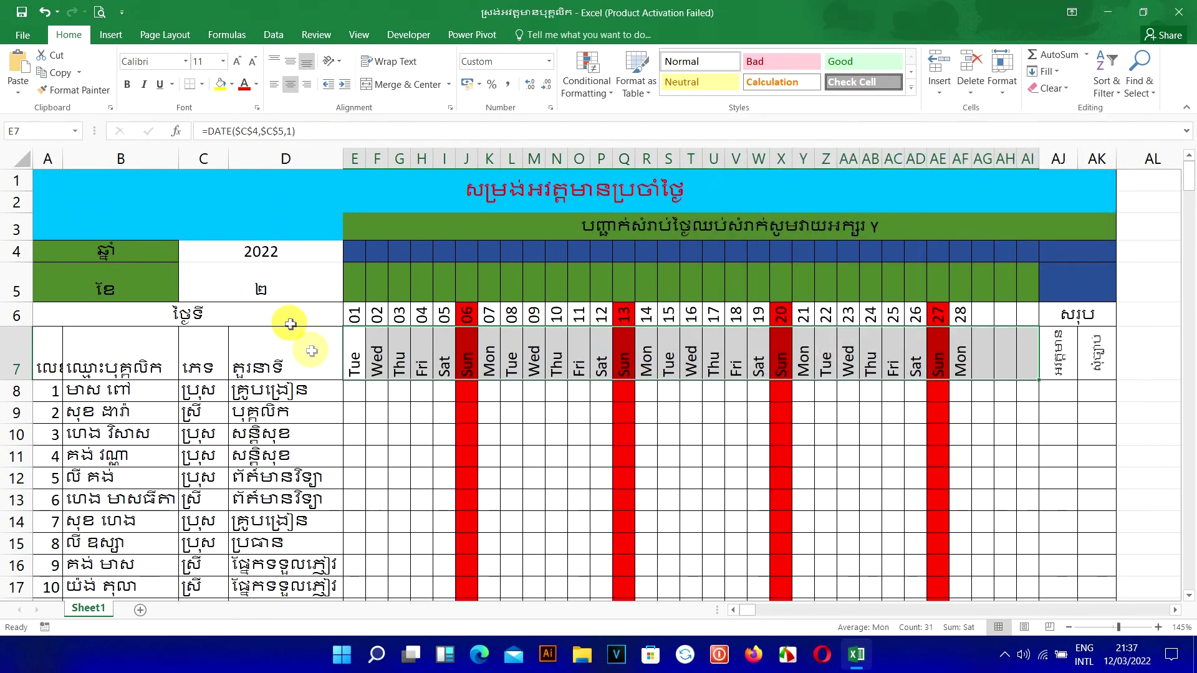
pyautogui.click(265, 289)
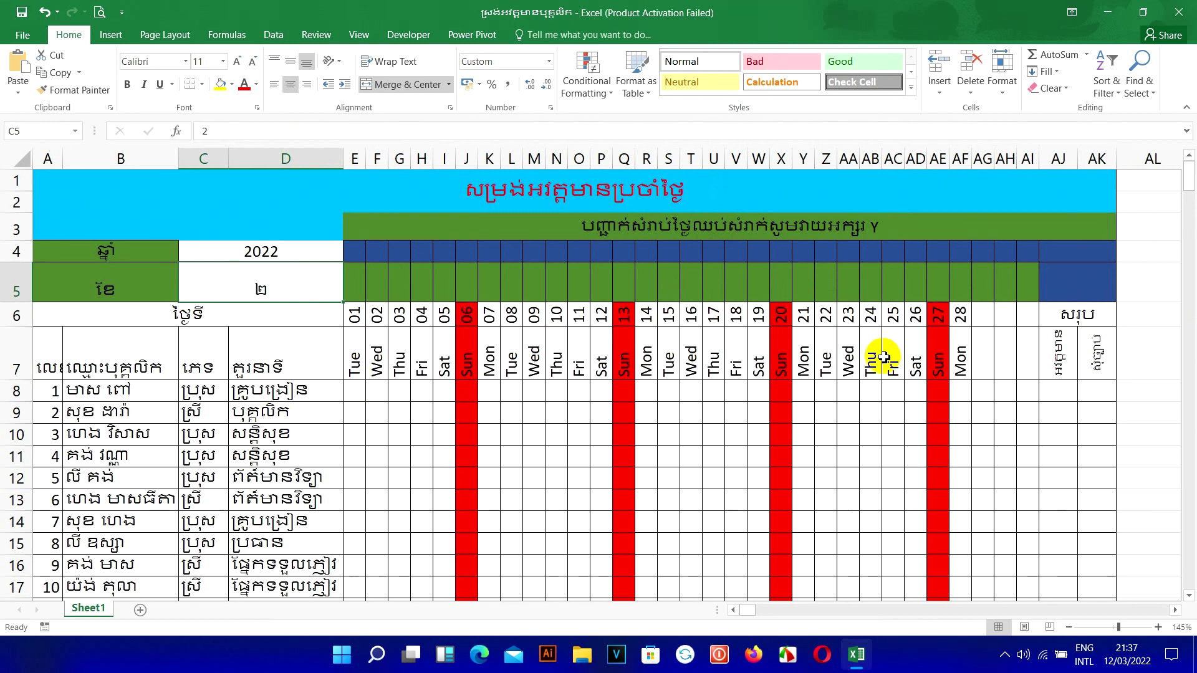
# Enter month 3, then month 4 in C5 to show April 2022's 30 days
pyautogui.moveTo(353, 357); pyautogui.dragTo(951, 353)
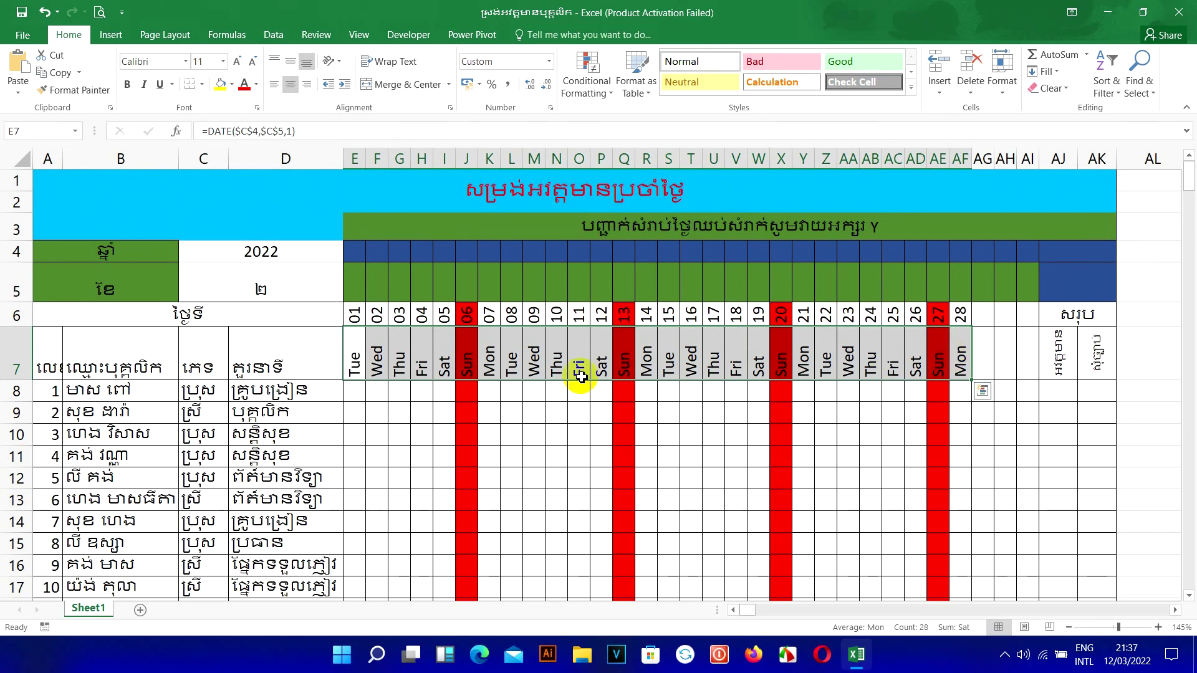
pyautogui.click(258, 290)
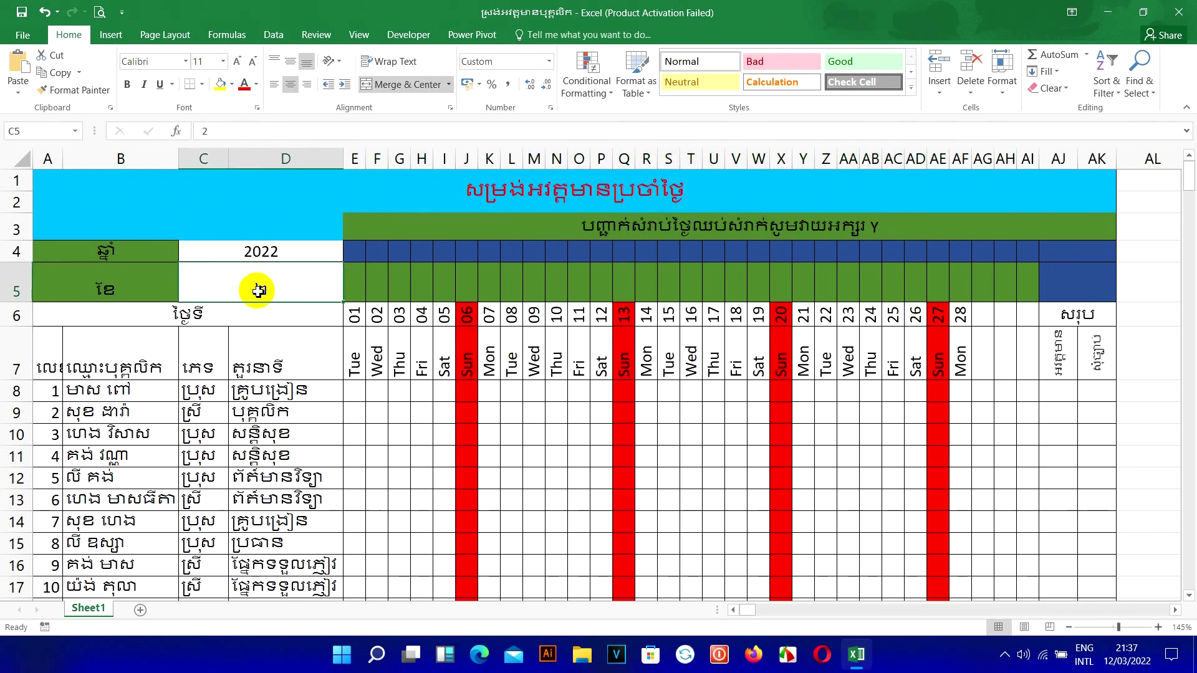
pyautogui.write('3')
pyautogui.press('Return')
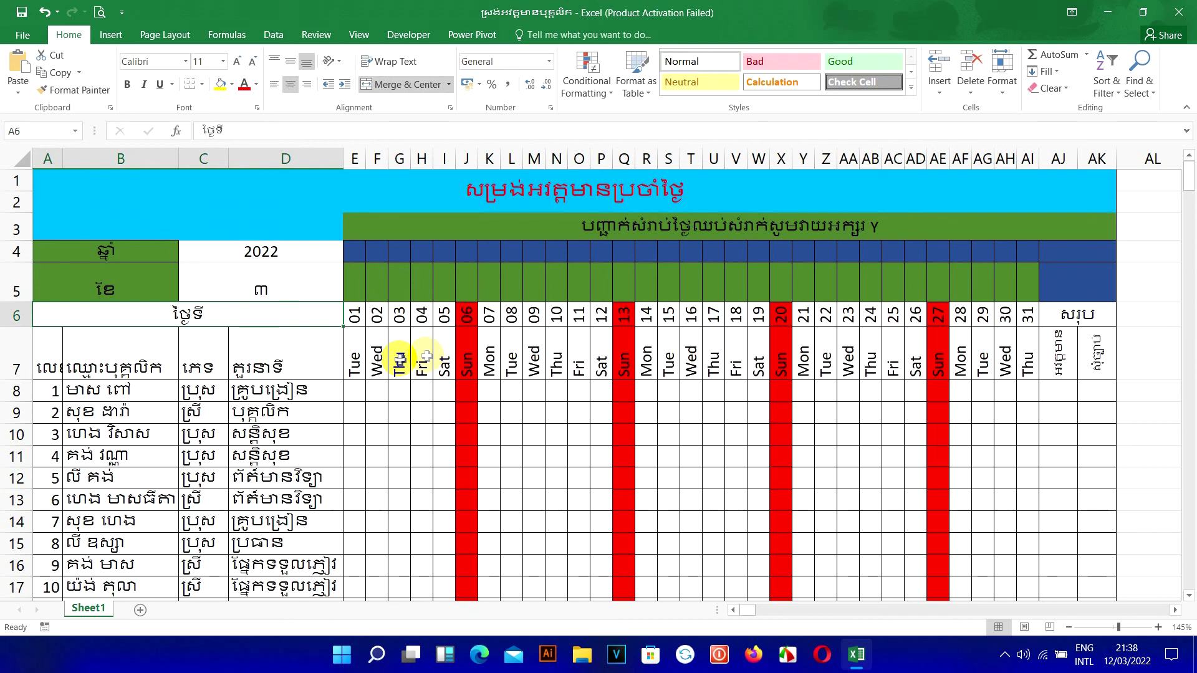
pyautogui.click(262, 289)
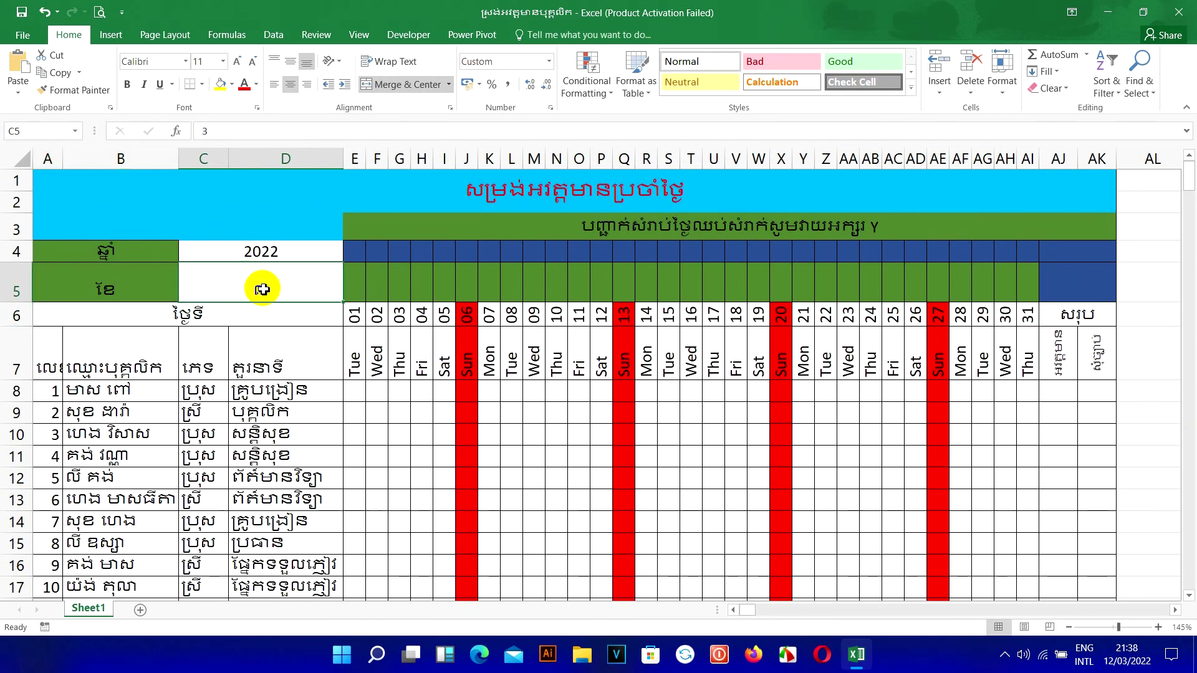
pyautogui.write('4')
pyautogui.press('Return')
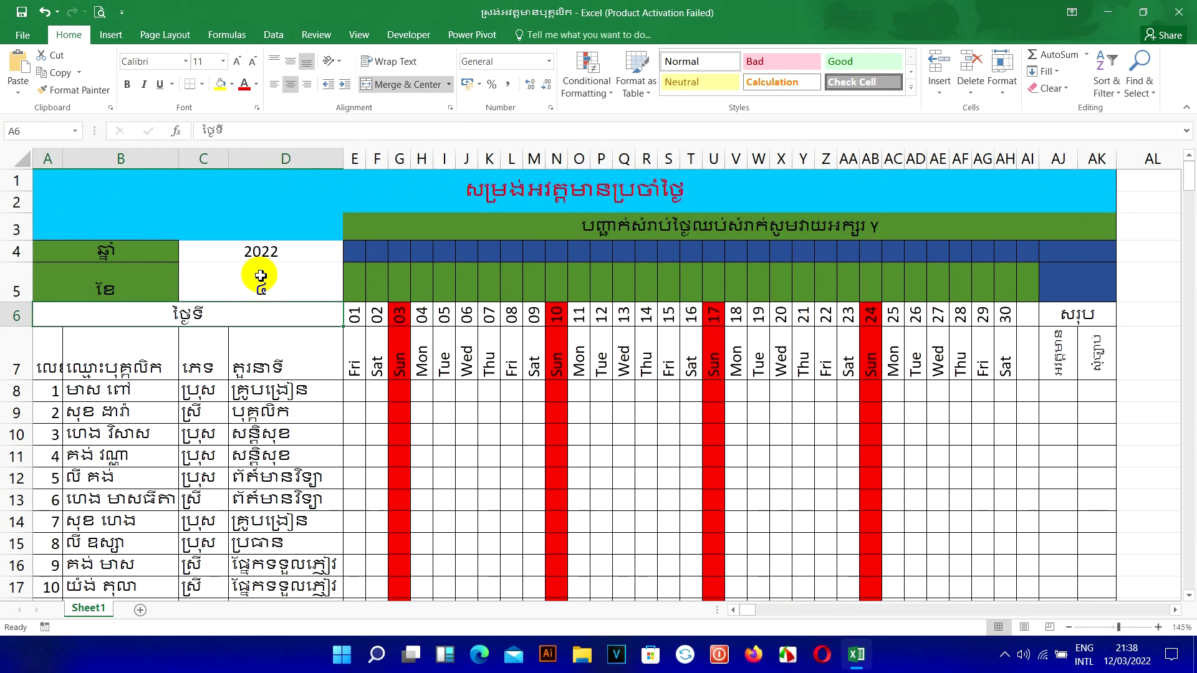
# Select the empty row 5 cells E5 to AH5 above the dates
pyautogui.click(261, 276)
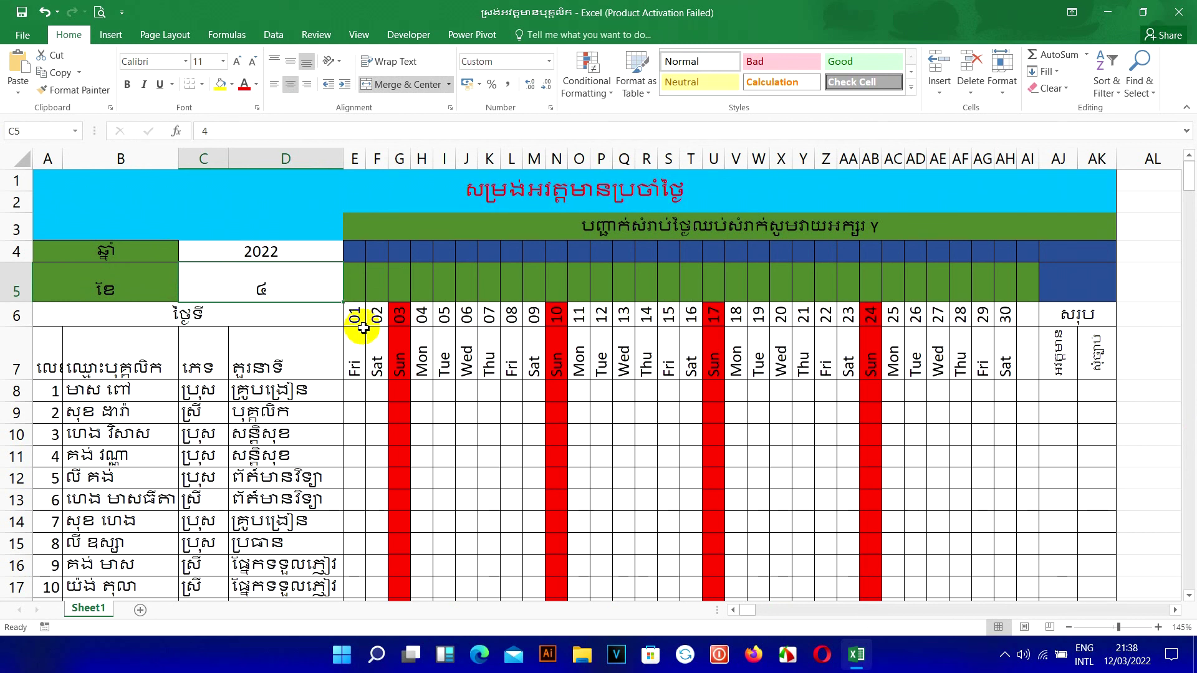
pyautogui.moveTo(366, 284); pyautogui.dragTo(1006, 284)
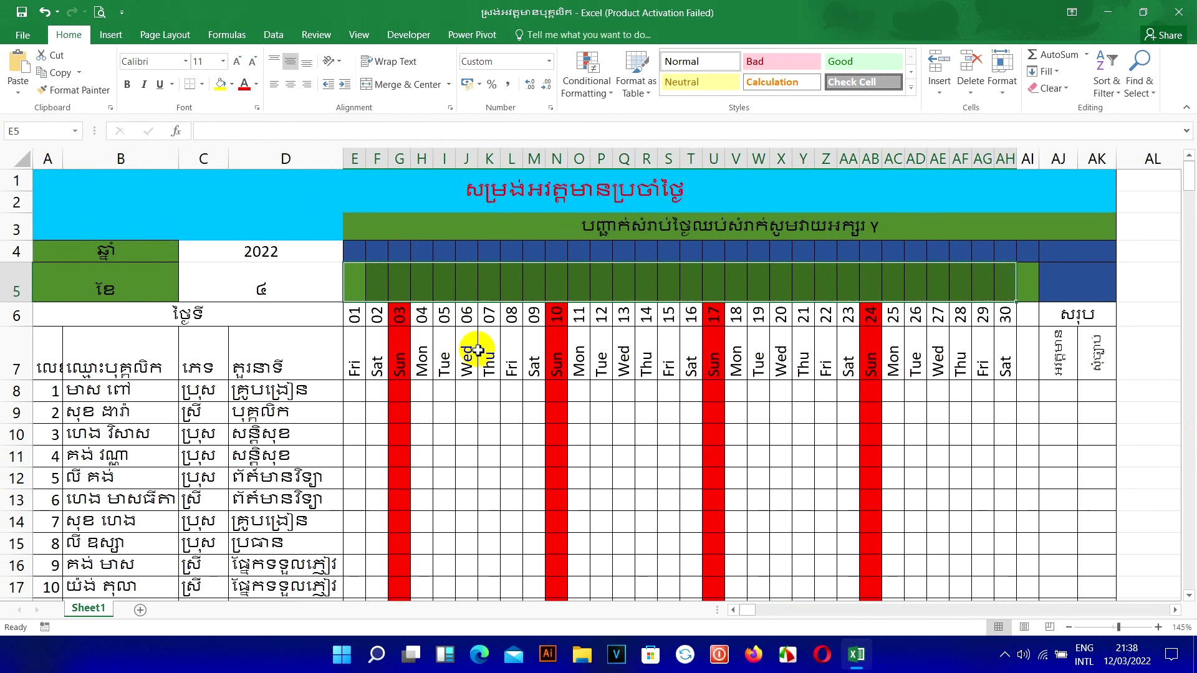
pyautogui.click(369, 287)
pyautogui.moveTo(369, 287); pyautogui.dragTo(359, 282)
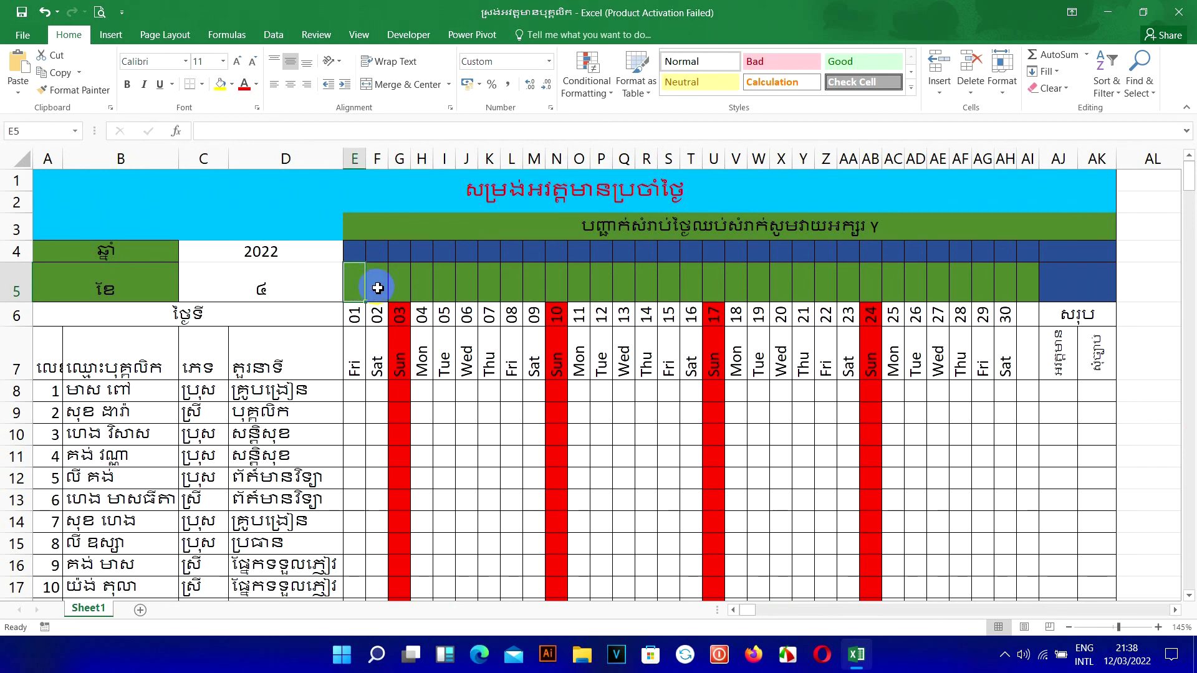
# Type Sun into G5, then delete it so G5 is empty again
pyautogui.click(348, 253)
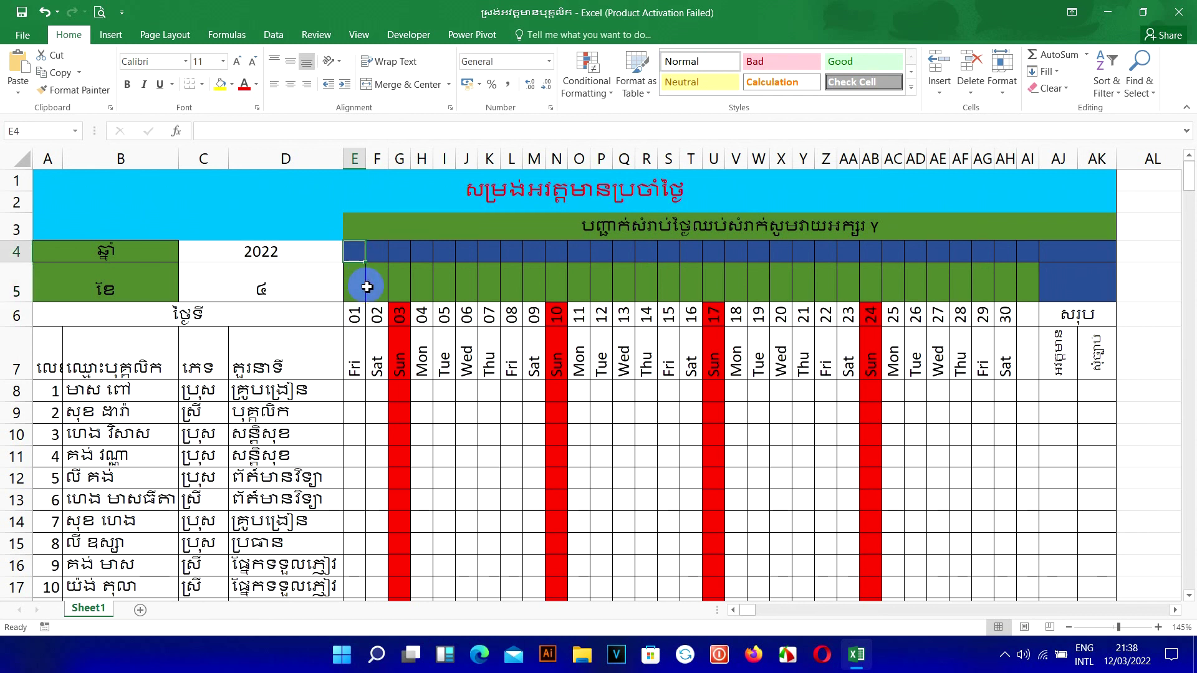
pyautogui.click(399, 284)
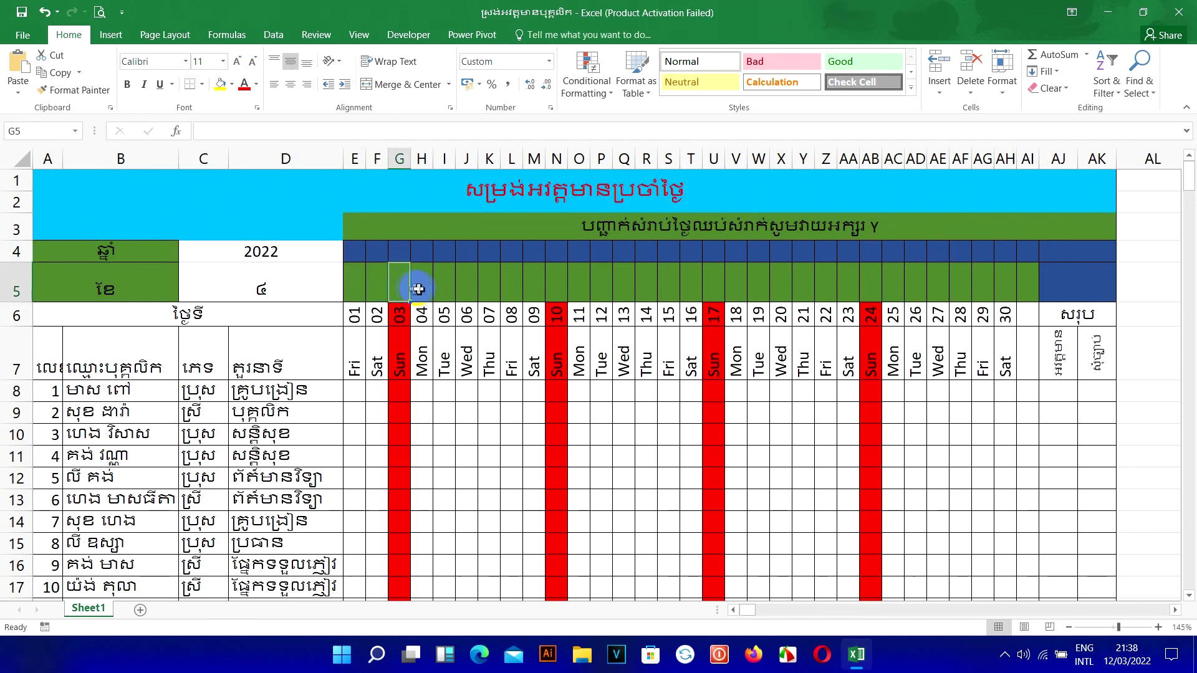
pyautogui.write('S')
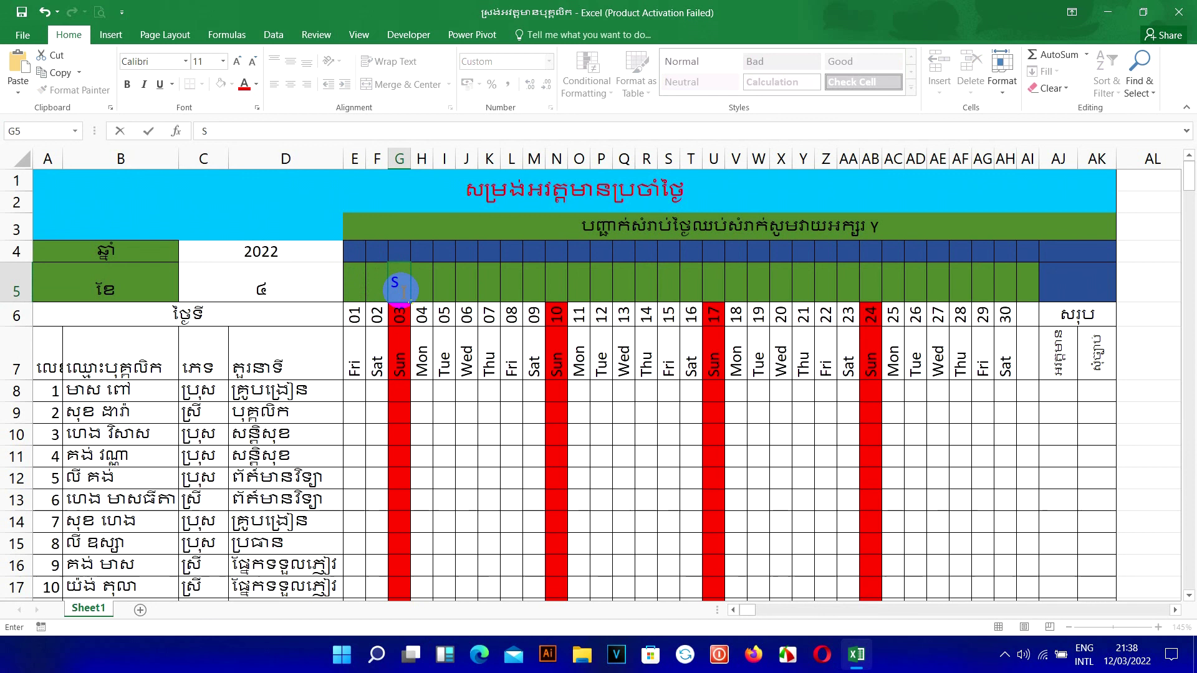
pyautogui.write('un')
pyautogui.press('Return')
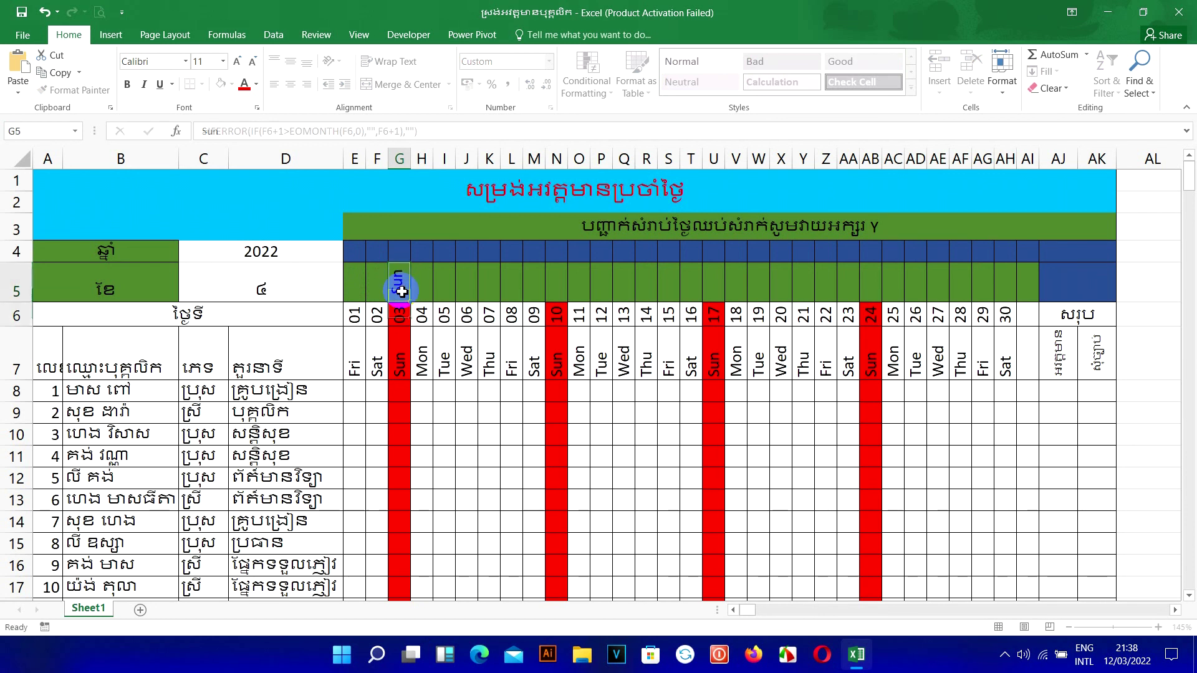
pyautogui.click(401, 291)
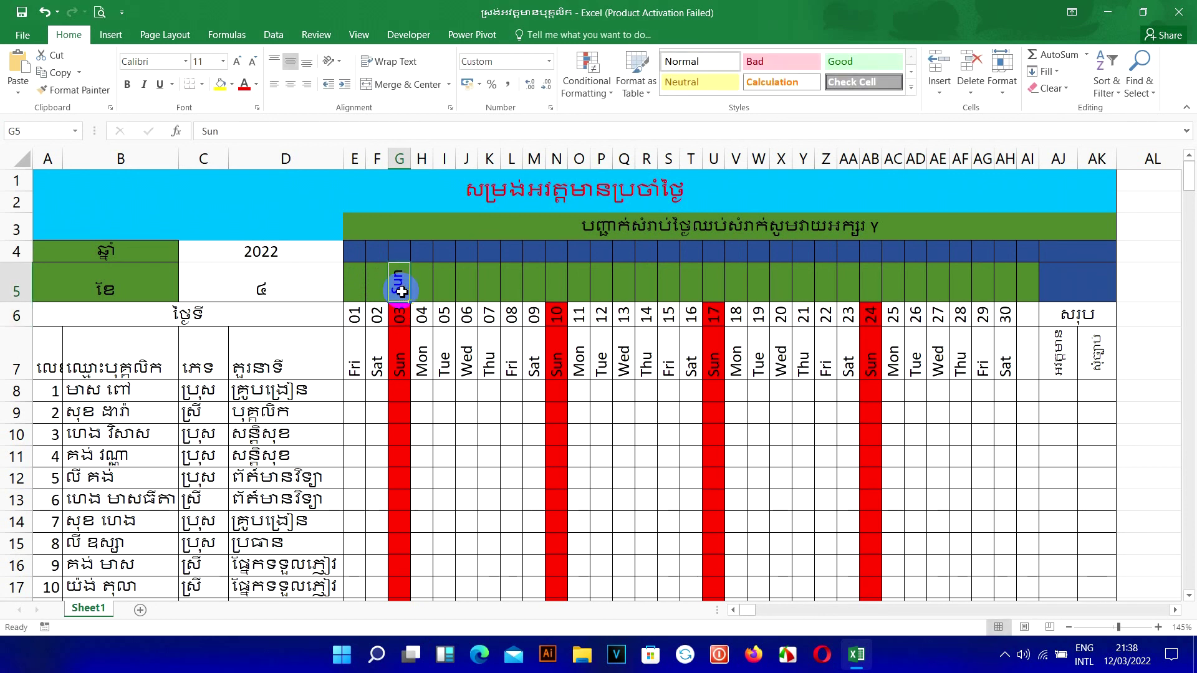
pyautogui.press('Delete')
pyautogui.click(376, 292)
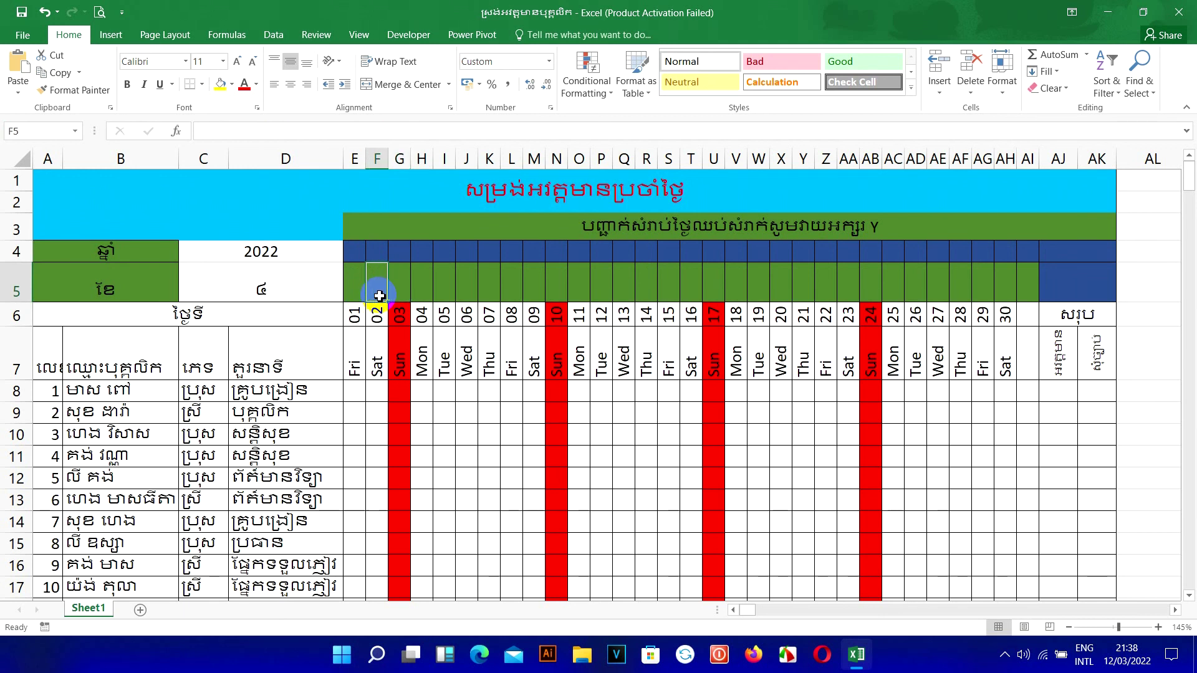
# Enter a test Y mark in F4, then clear it and select E5
pyautogui.click(377, 253)
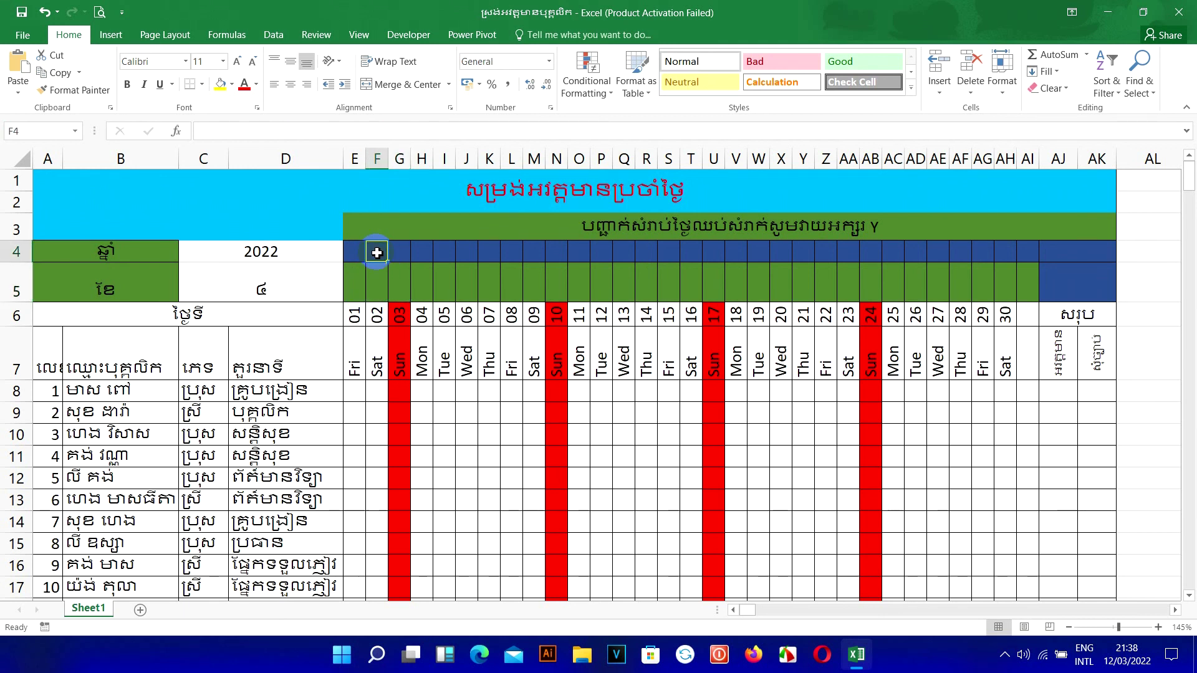
pyautogui.write('Y')
pyautogui.press('Return')
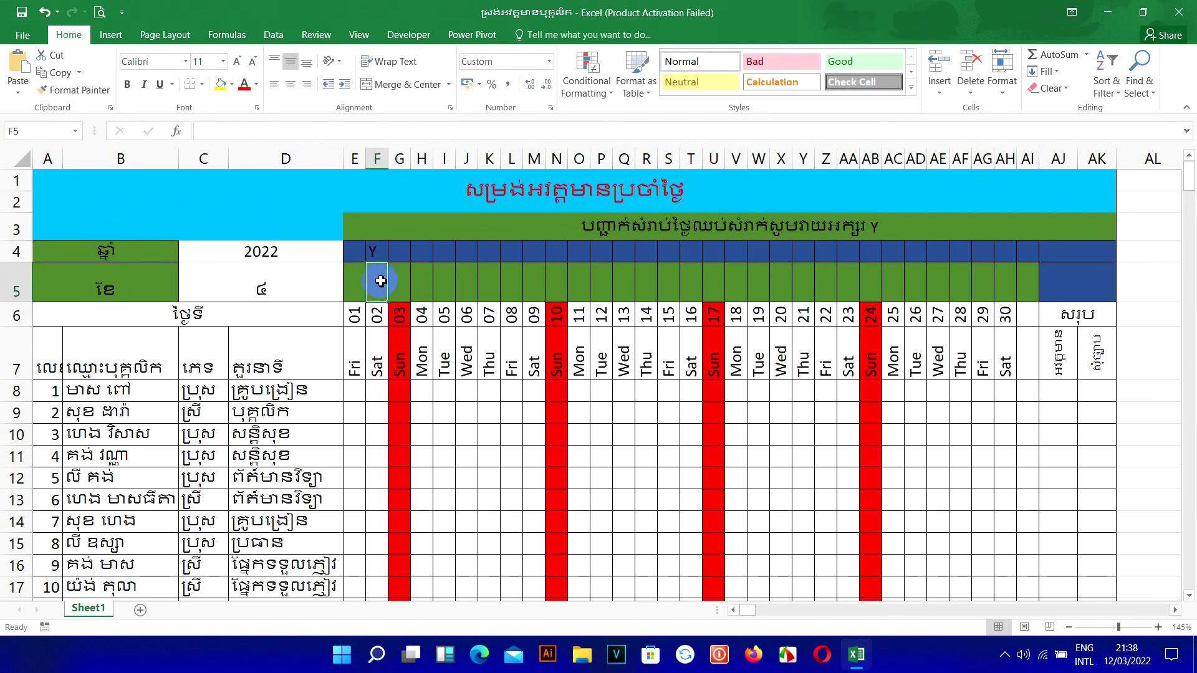
pyautogui.click(376, 254)
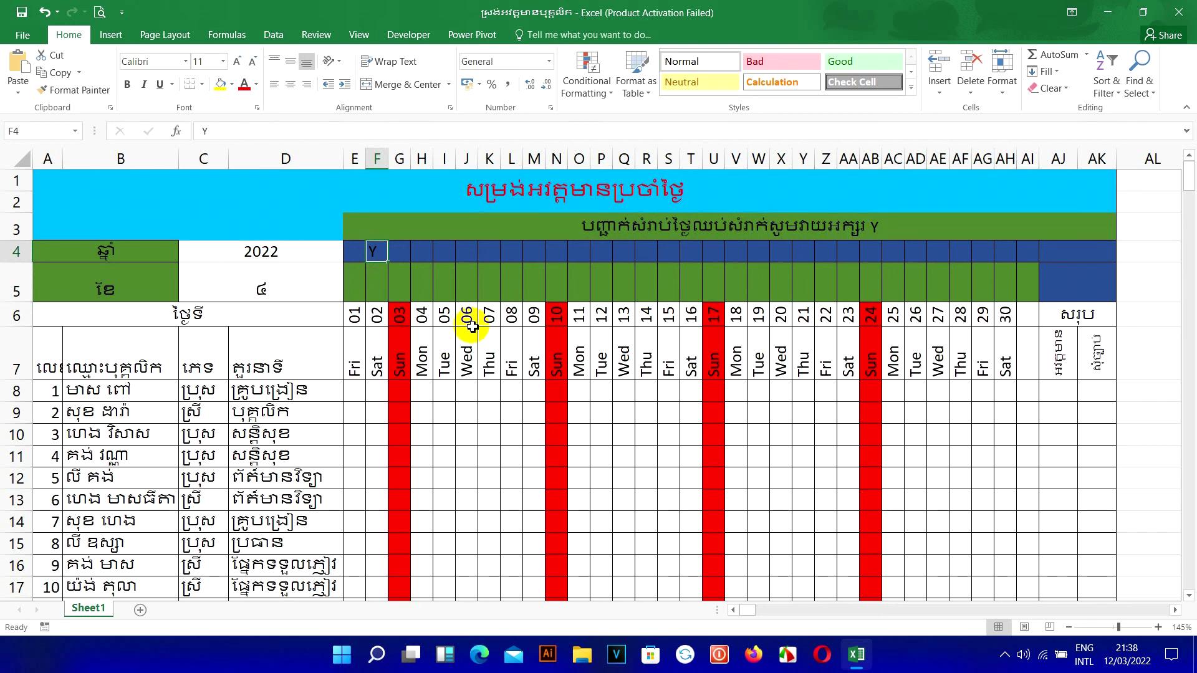
pyautogui.press('BackSpace')
pyautogui.press('Return')
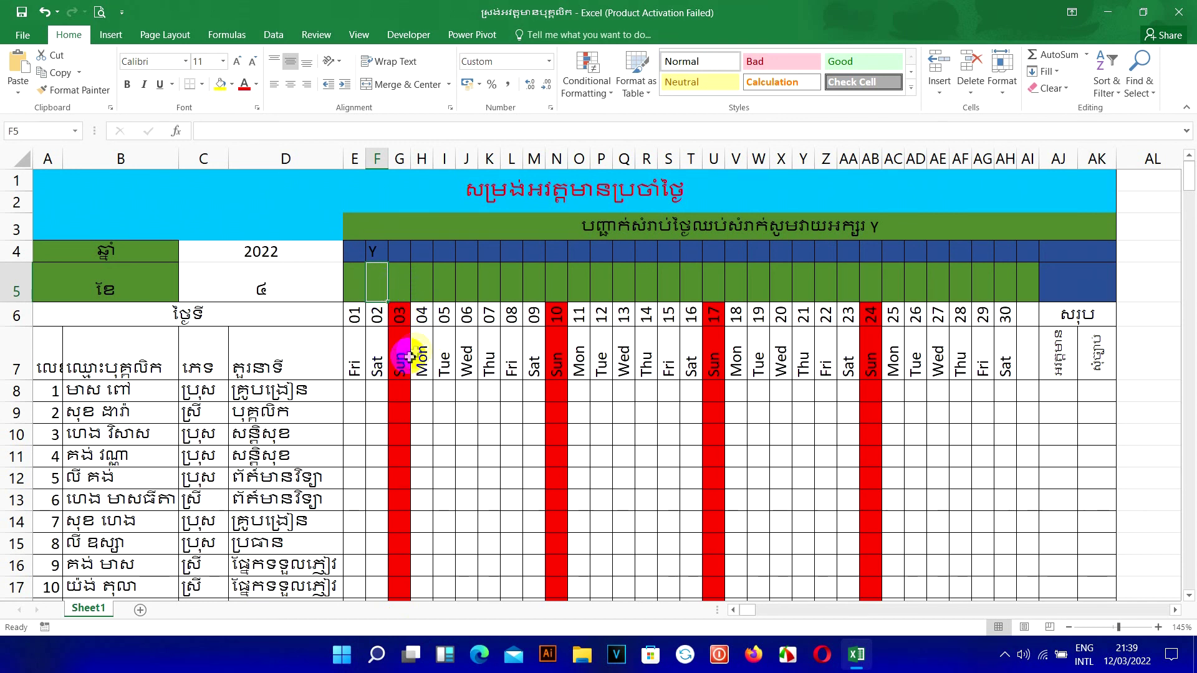
pyautogui.click(376, 251)
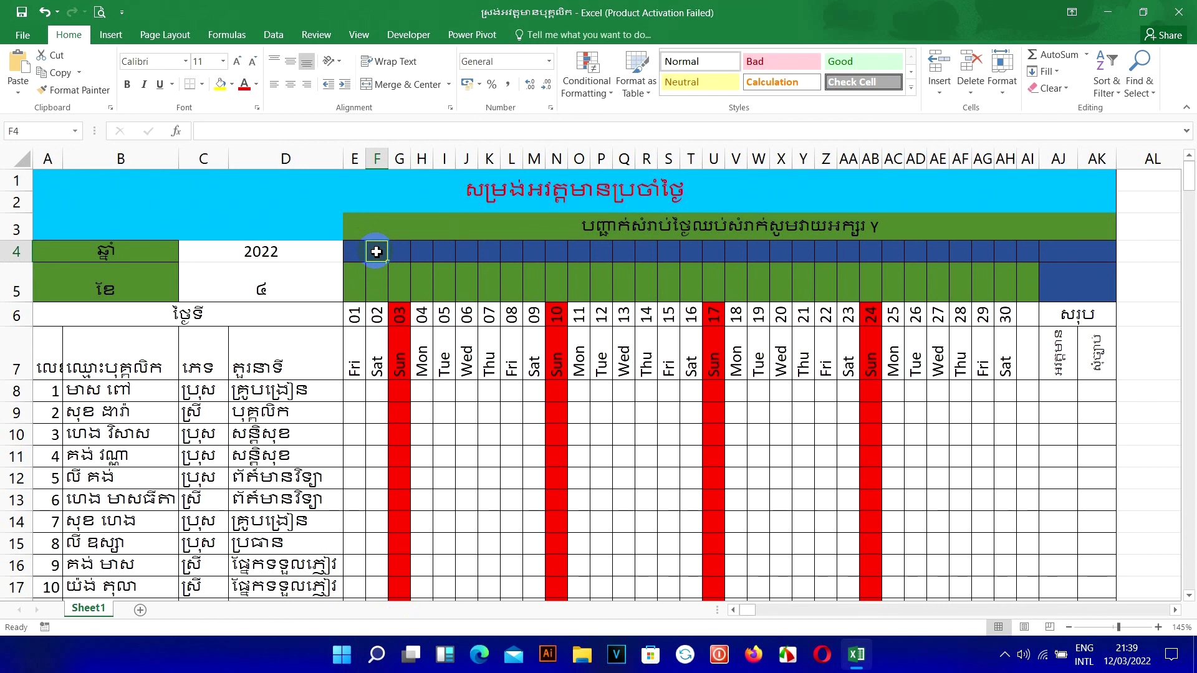
pyautogui.click(357, 288)
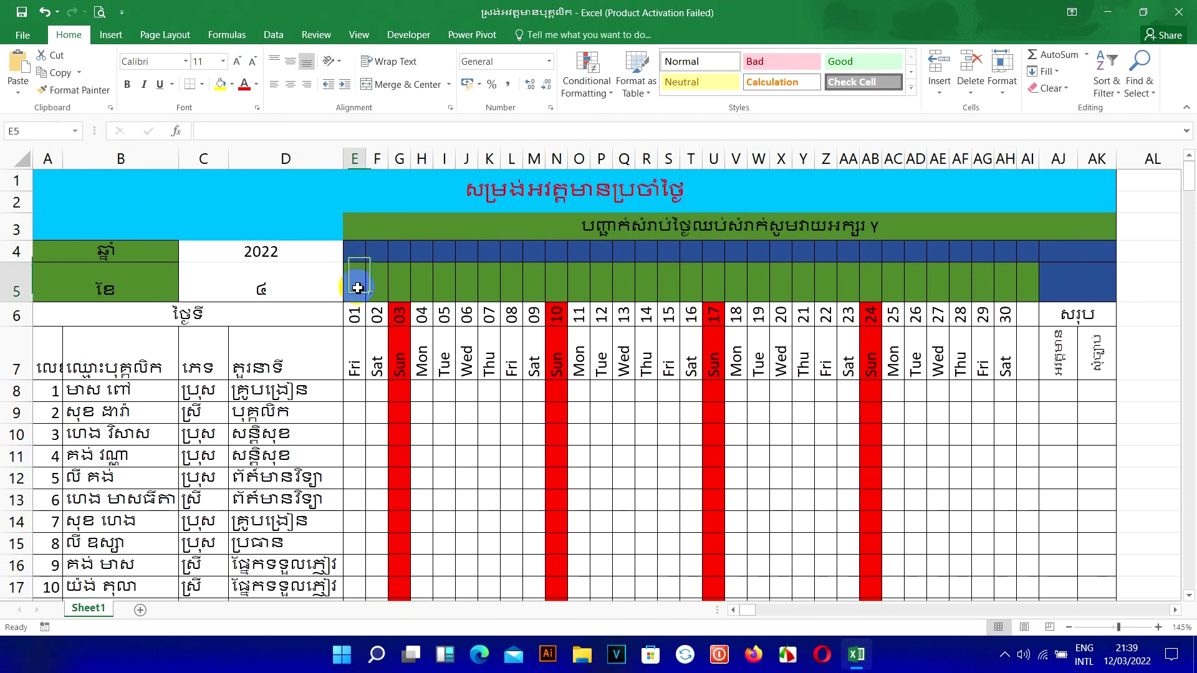
# In E5, start the formula =IFERROR(IF(OR(WEEKDAY(E7, using E7's date for WEEKDAY
pyautogui.write('=IF')
pyautogui.doubleClick(395, 324)
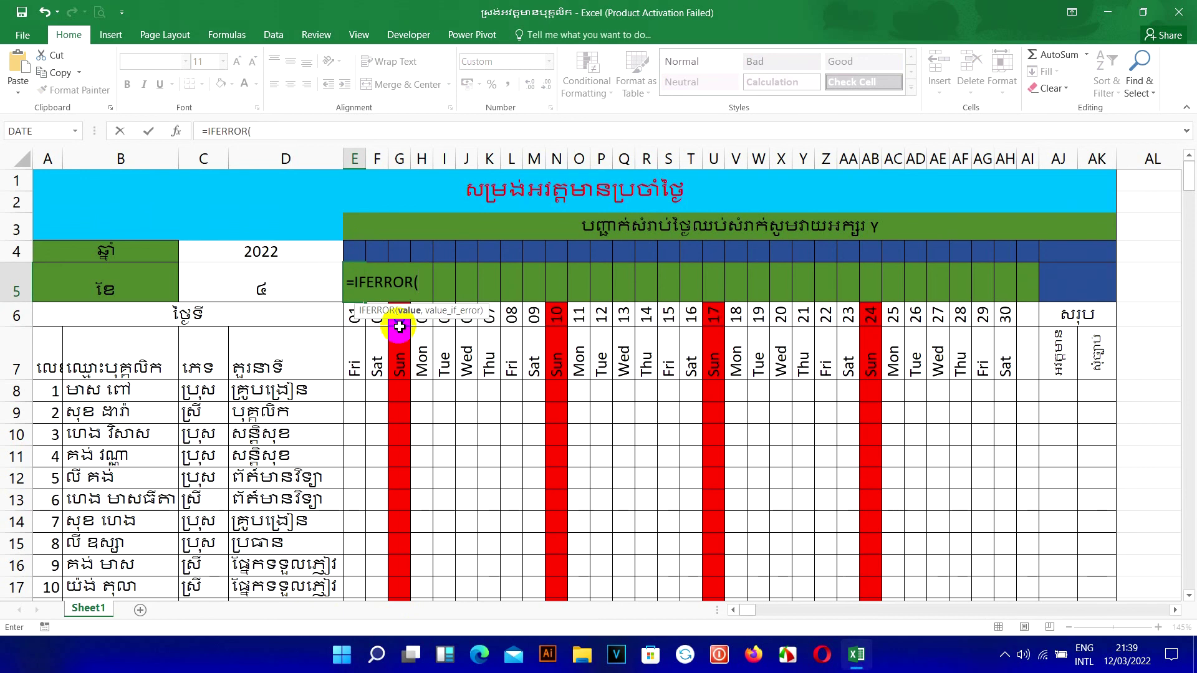
pyautogui.write('if(or(')
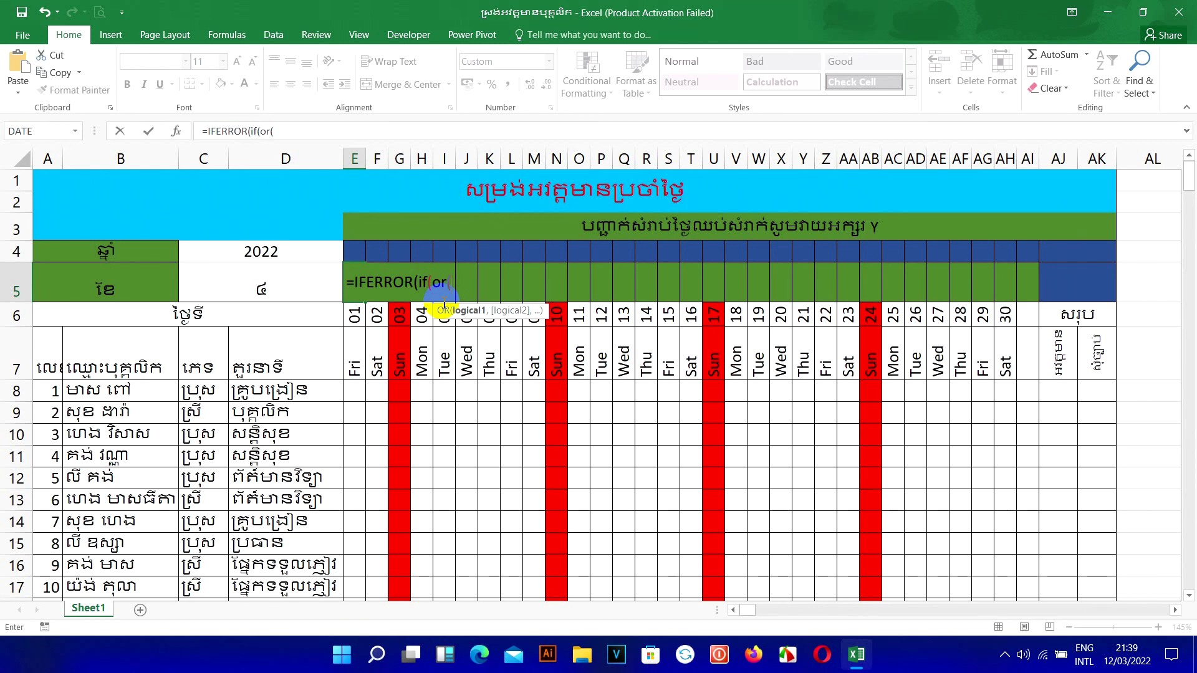
pyautogui.write('W')
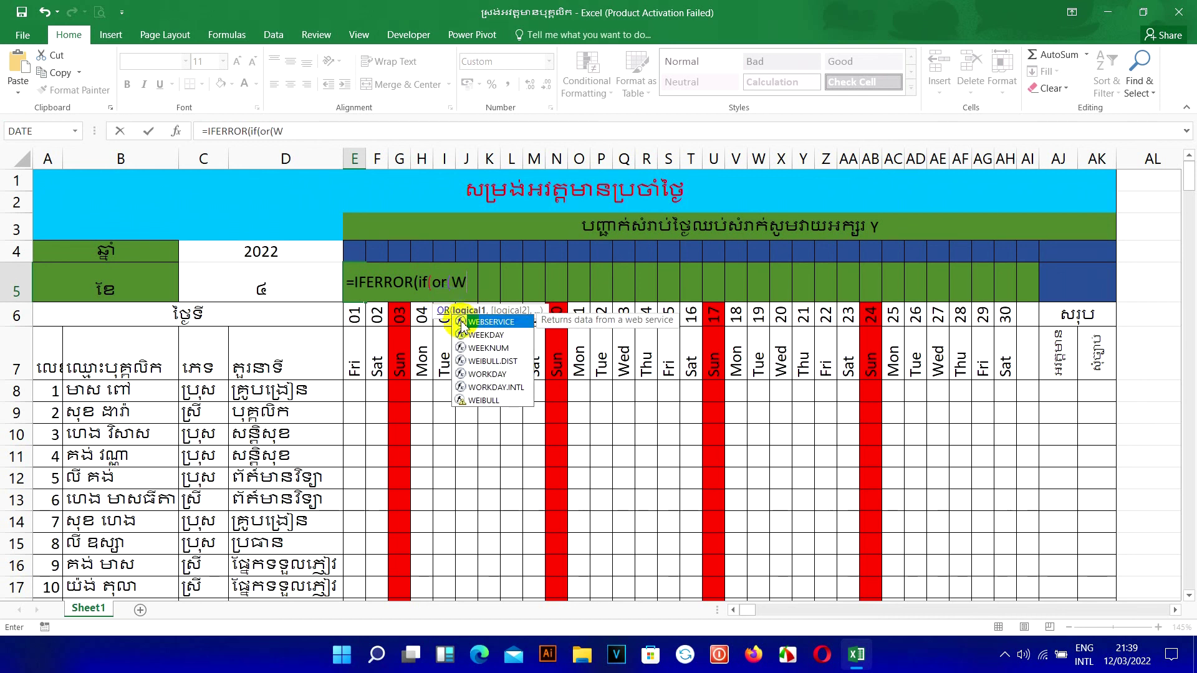
pyautogui.doubleClick(502, 335)
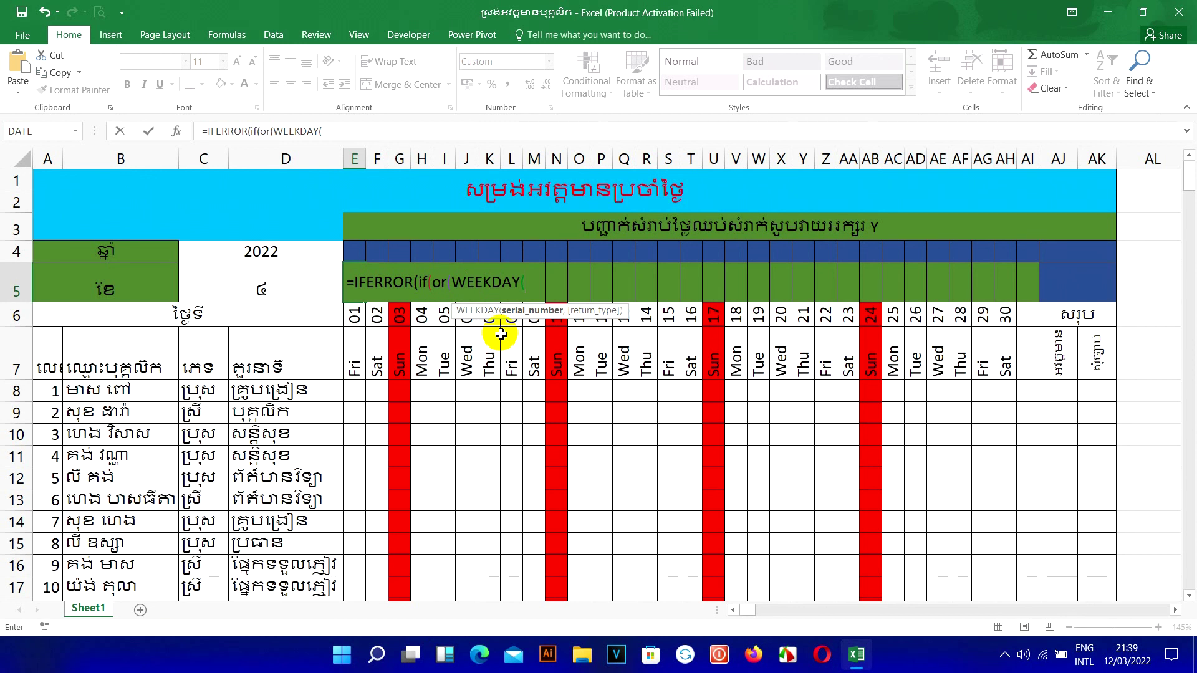
pyautogui.click(373, 284)
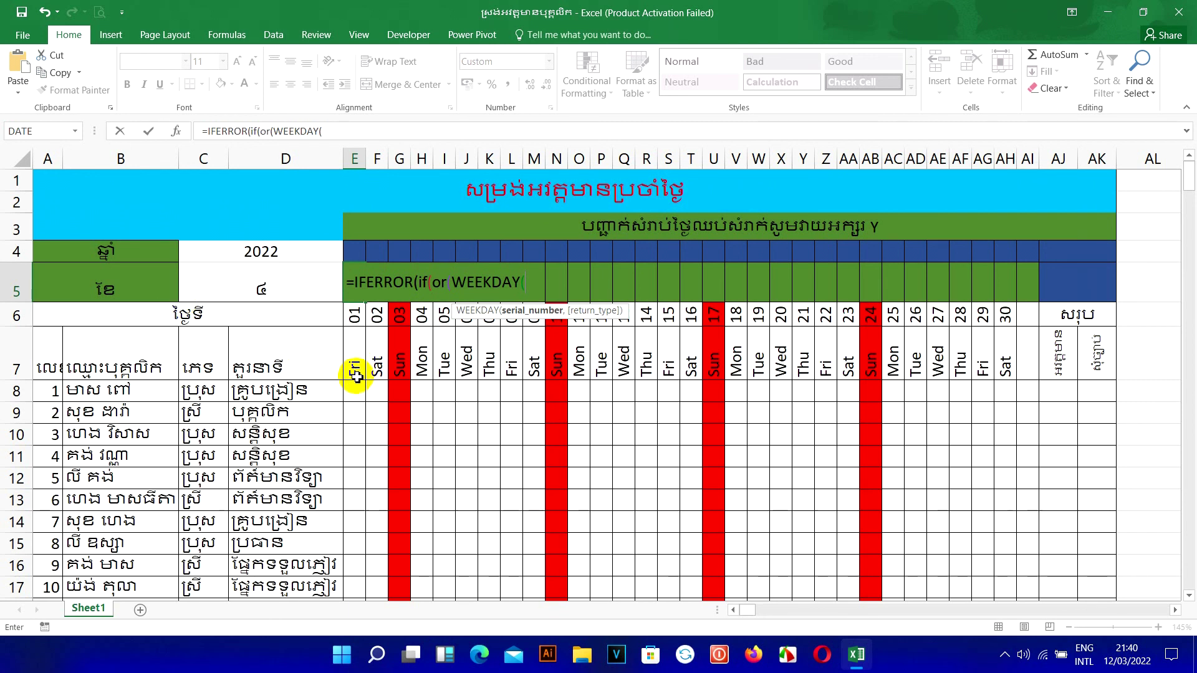
pyautogui.click(355, 371)
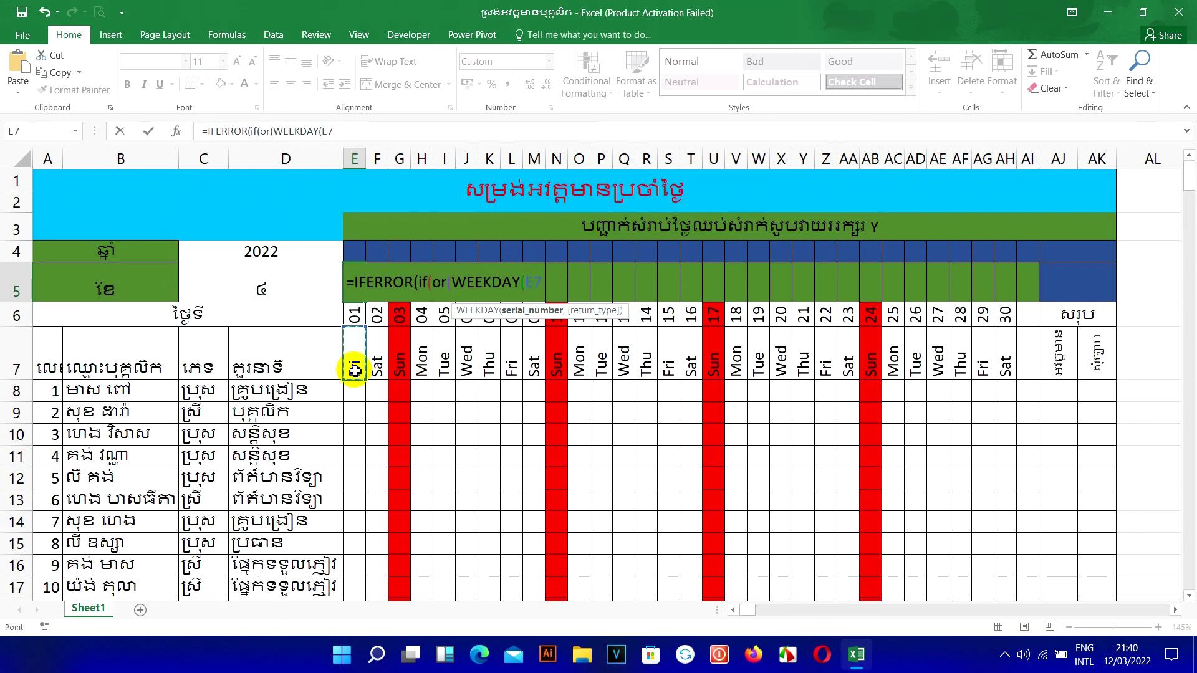
pyautogui.write(',')
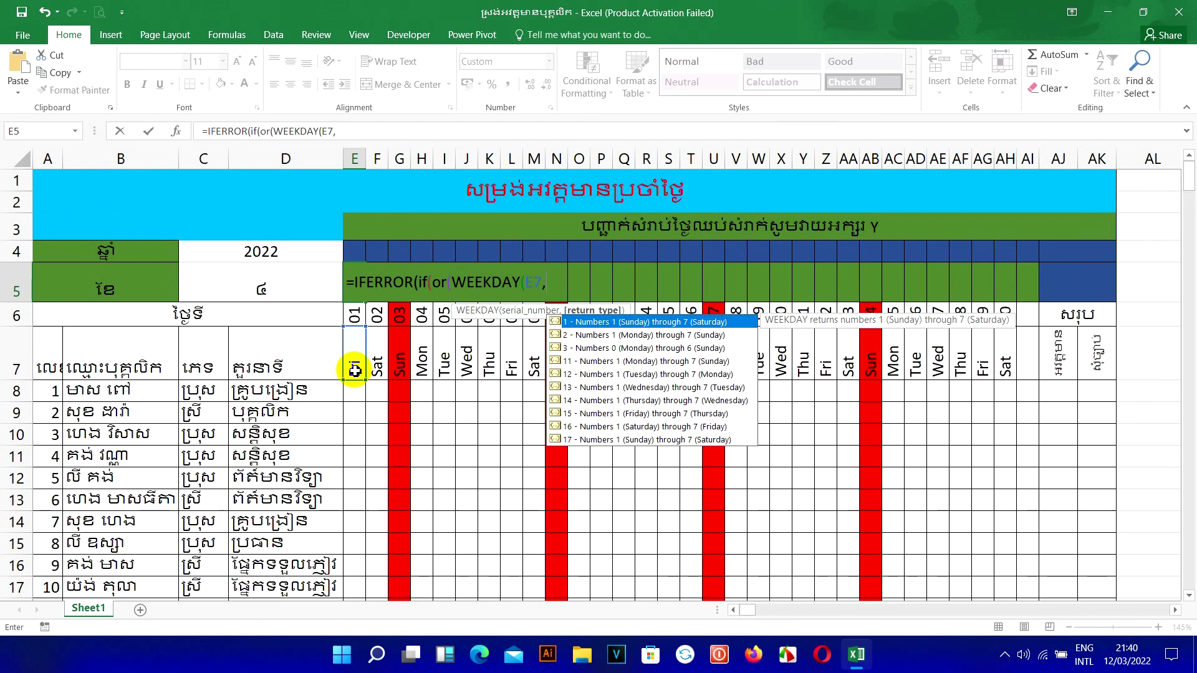
pyautogui.write('2')
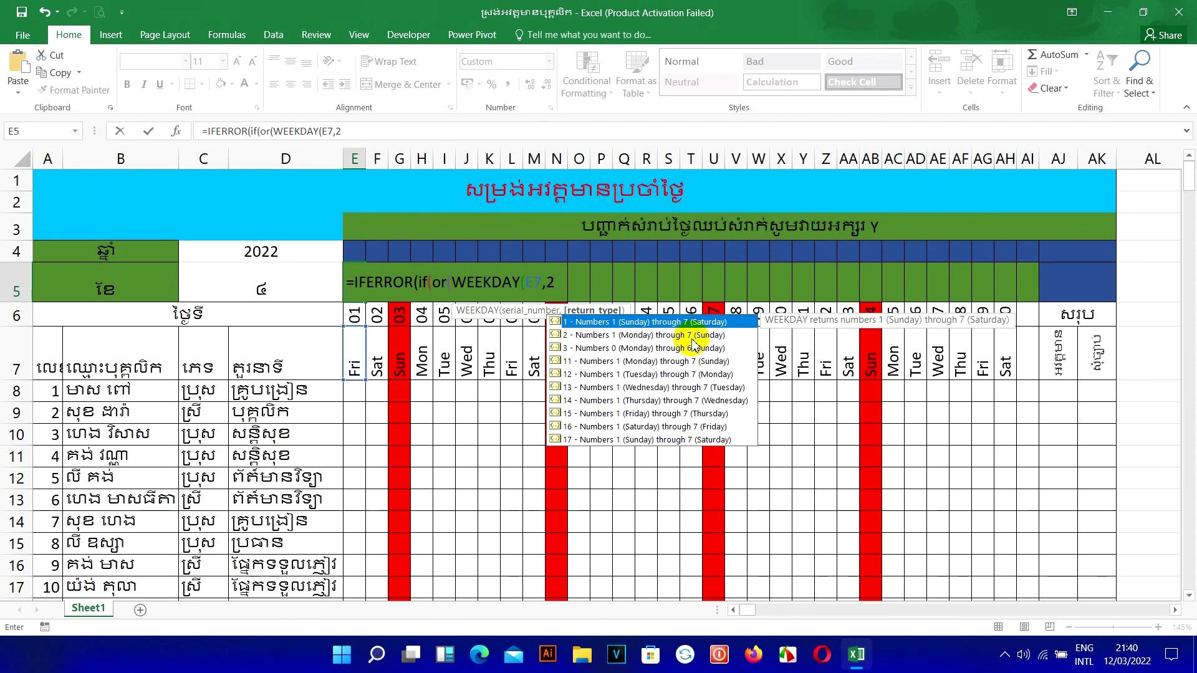
# Keep WEEKDAY's return type at 2, then add the >6 test and begin the next E condition
pyautogui.press('BackSpace')
pyautogui.write('1')
pyautogui.press('BackSpace')
pyautogui.write('2')
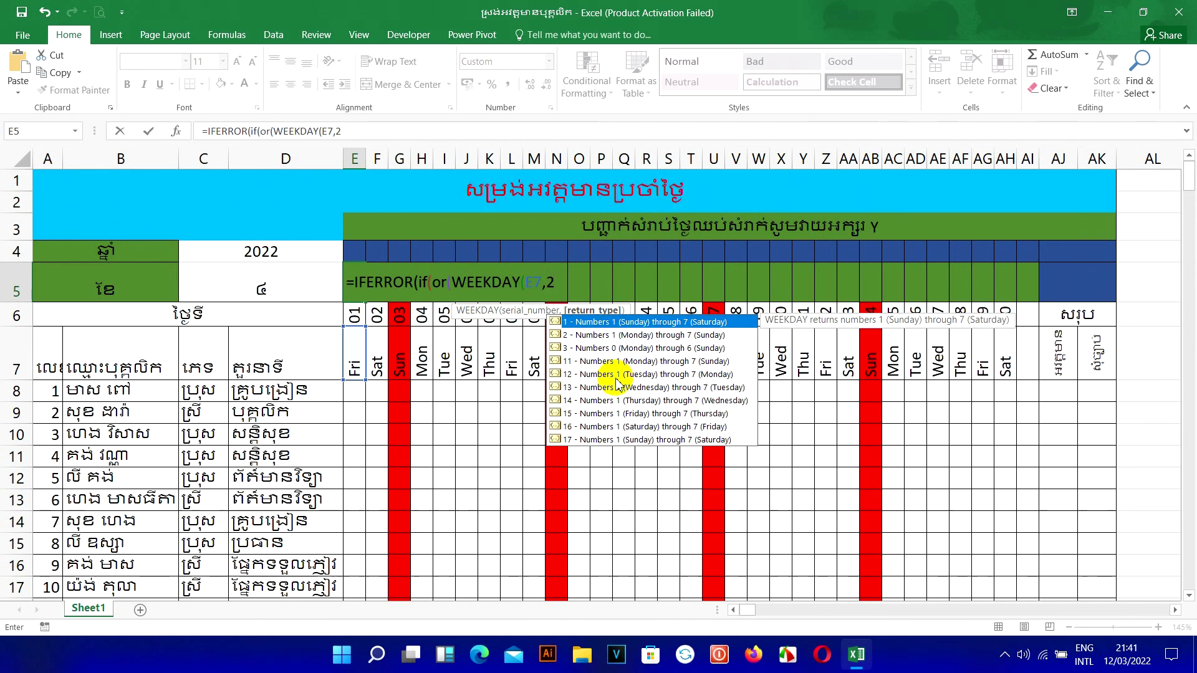
pyautogui.write(')>')
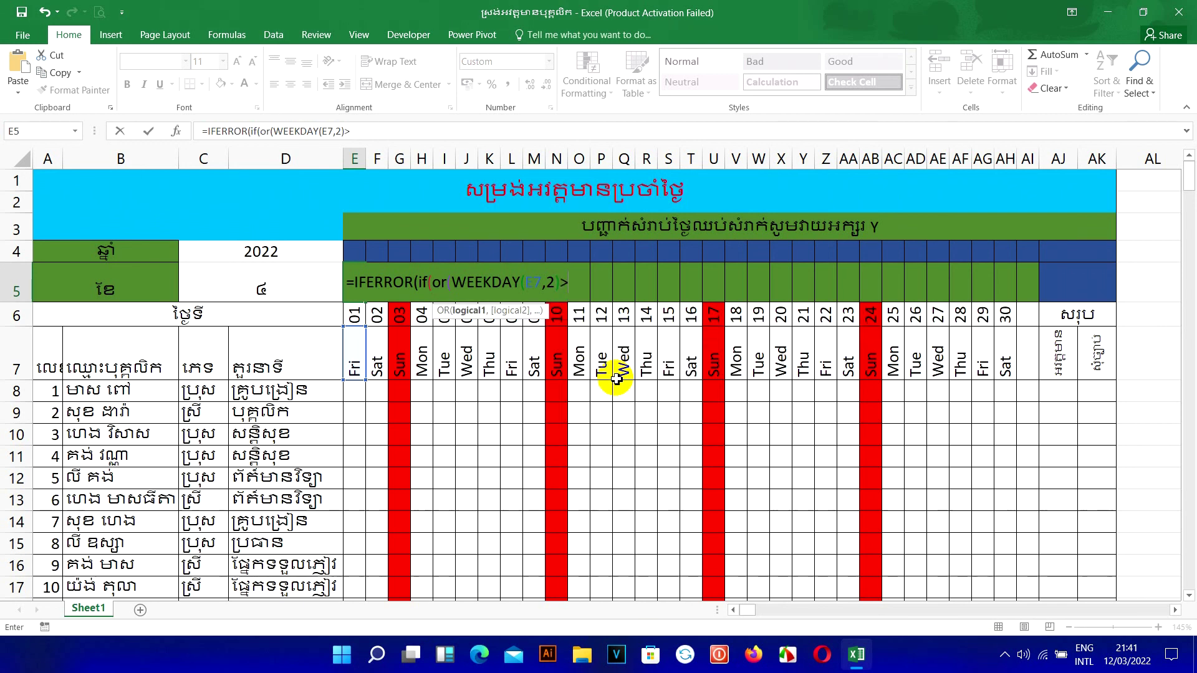
pyautogui.write('6')
pyautogui.write(',E')
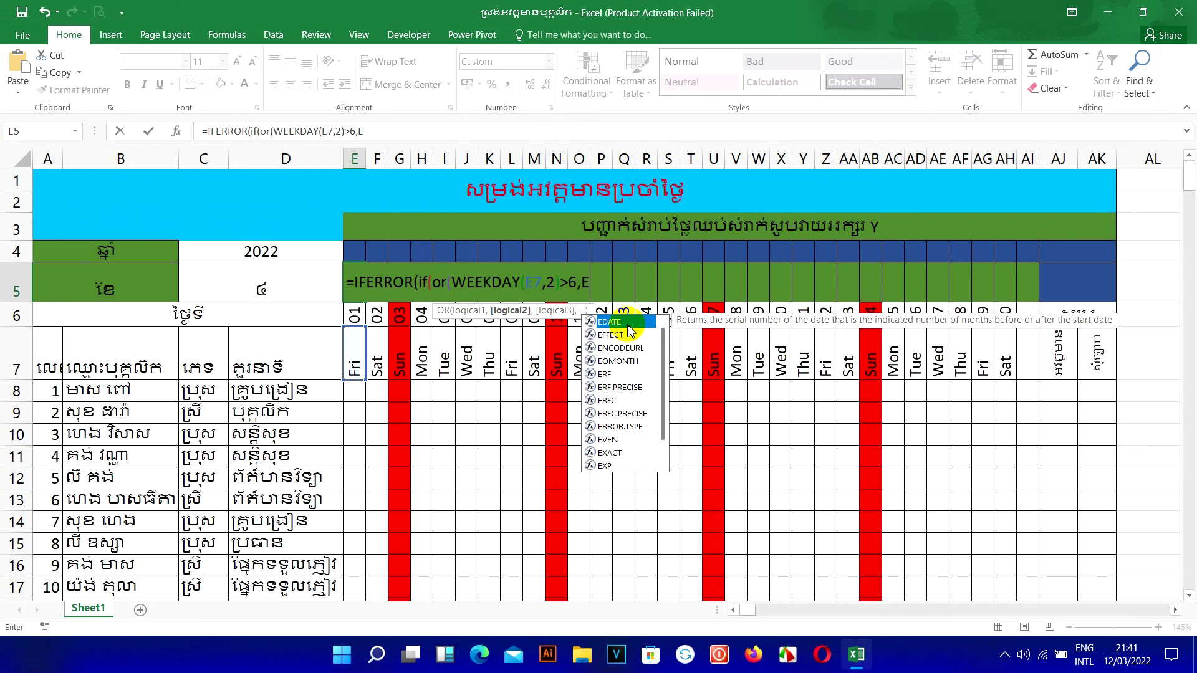
# Finish E5 as =IFERROR(IF(OR(WEEKDAY(E7,2)>6,E4="Y"),E7,""),"") and fill it across E5:AI5
pyautogui.write('4')
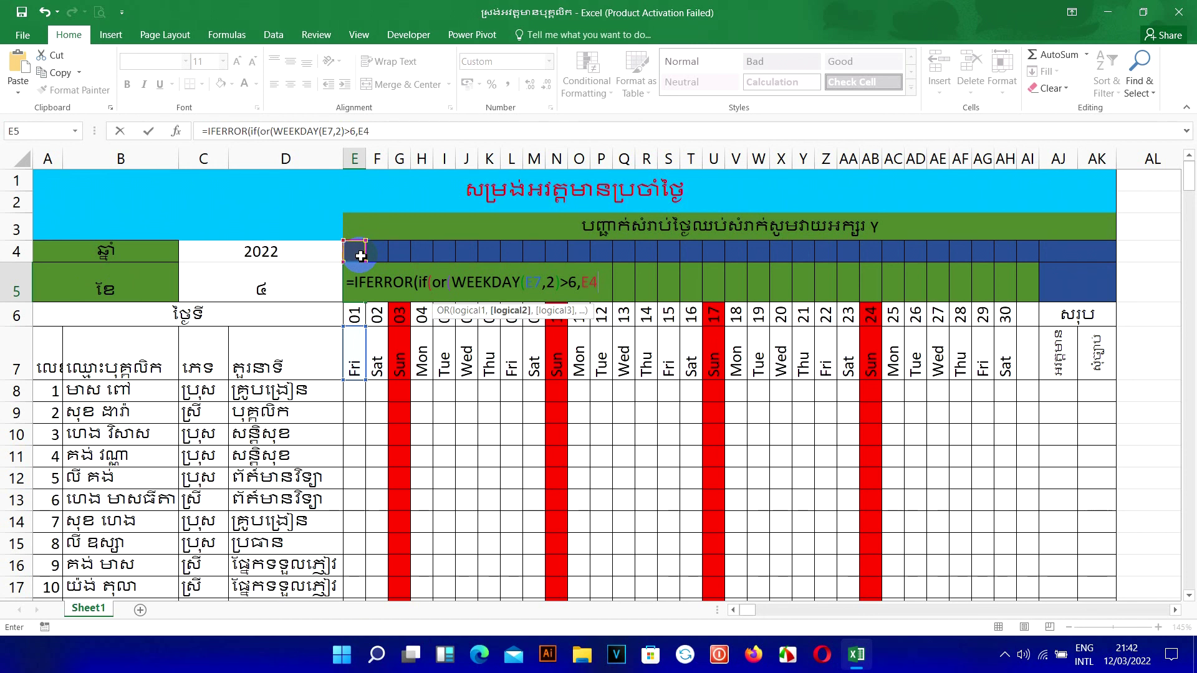
pyautogui.write('"U')
pyautogui.press('BackSpace')
pyautogui.write('Y')
pyautogui.write(',')
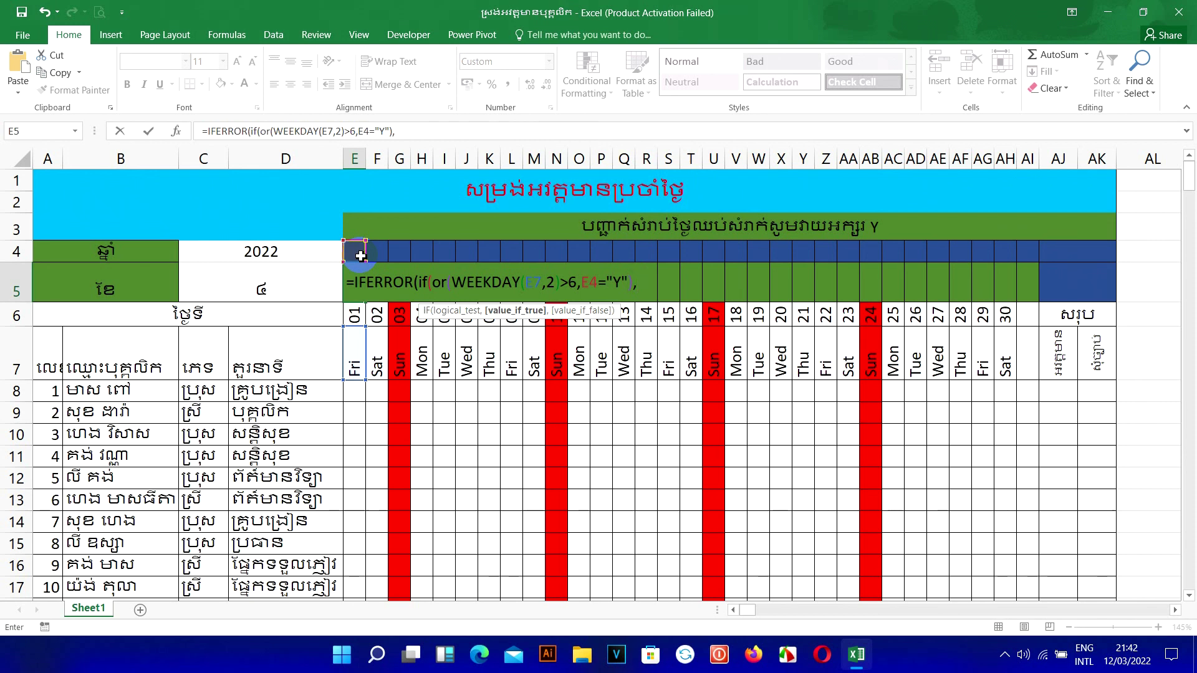
pyautogui.write('E')
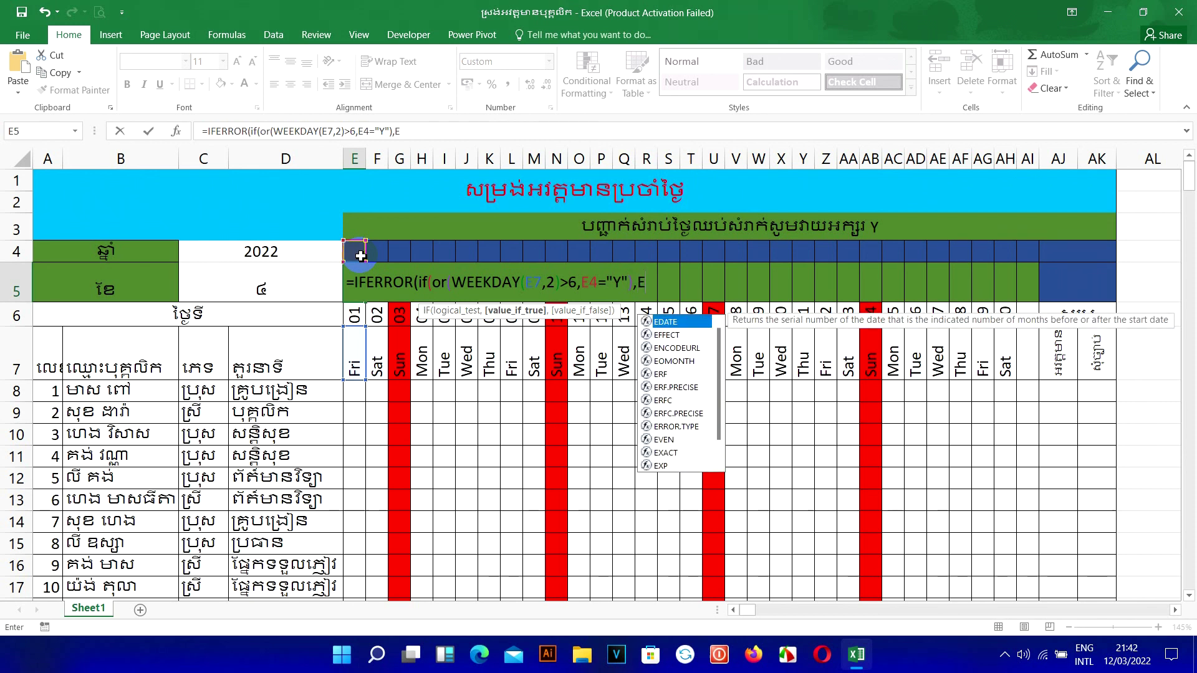
pyautogui.write('7')
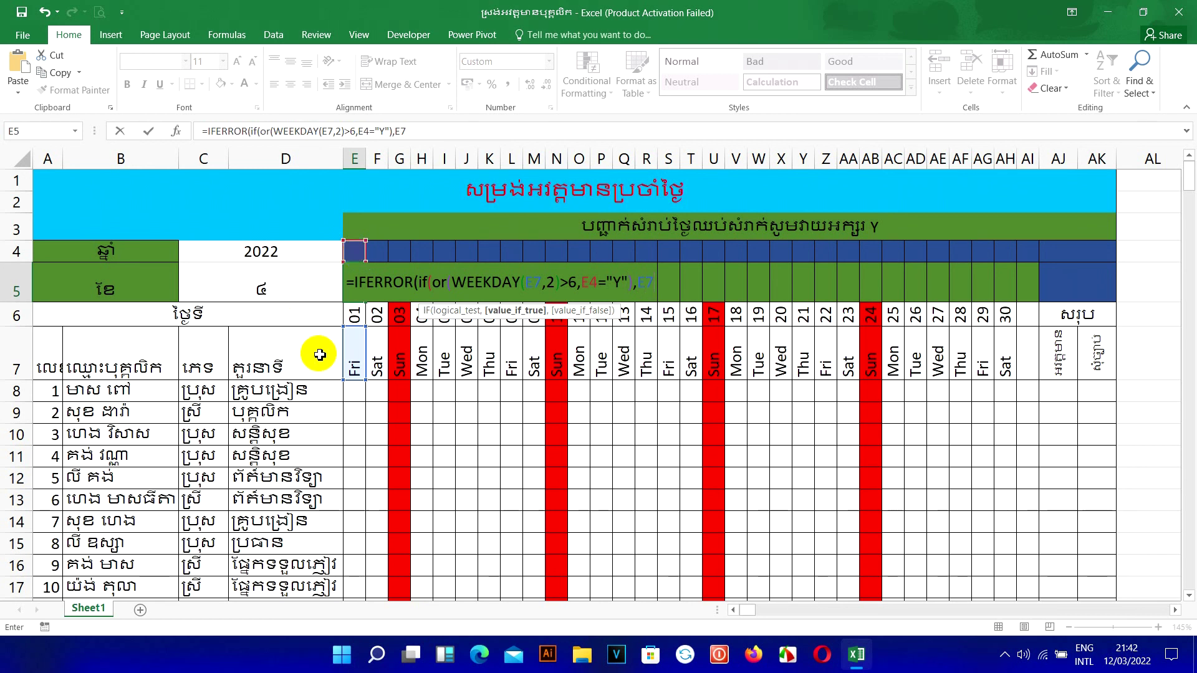
pyautogui.write(',')
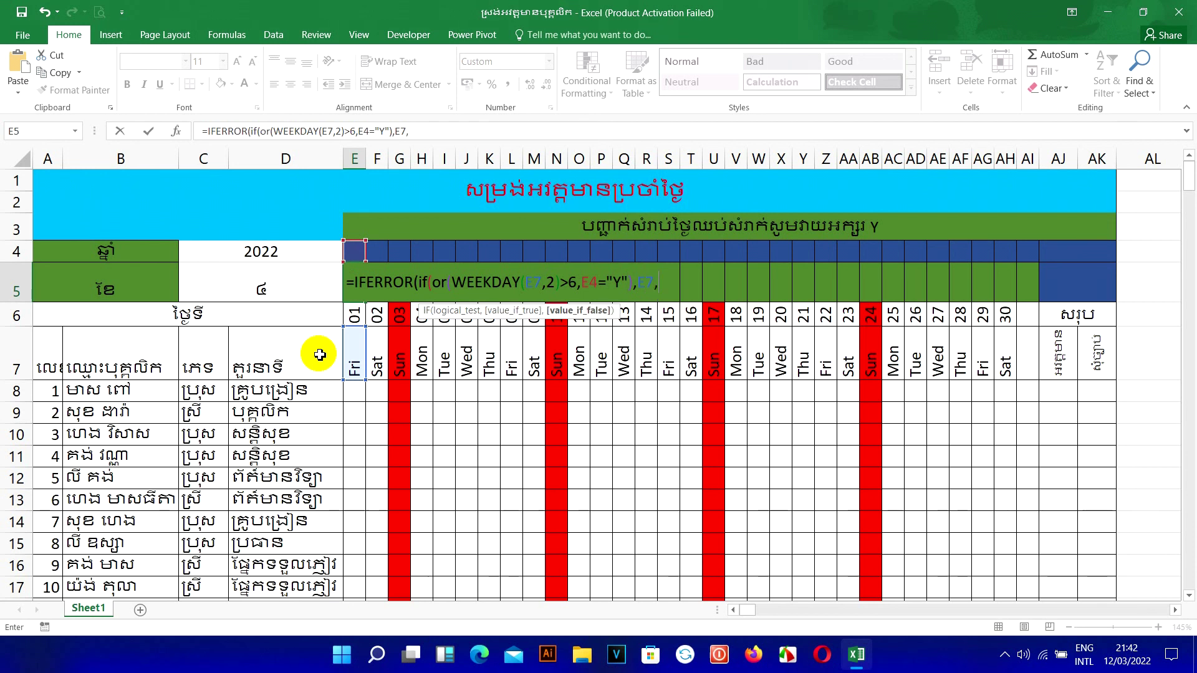
pyautogui.write('),')
pyautogui.write('""),')
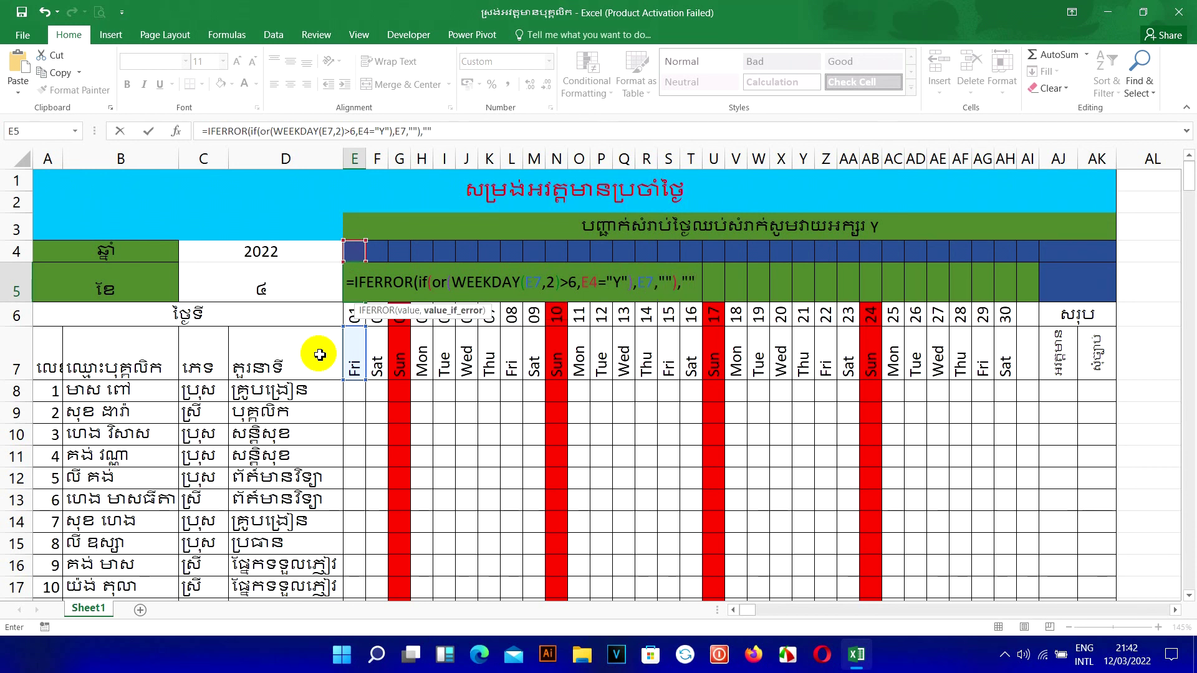
pyautogui.write(')')
pyautogui.press('Return')
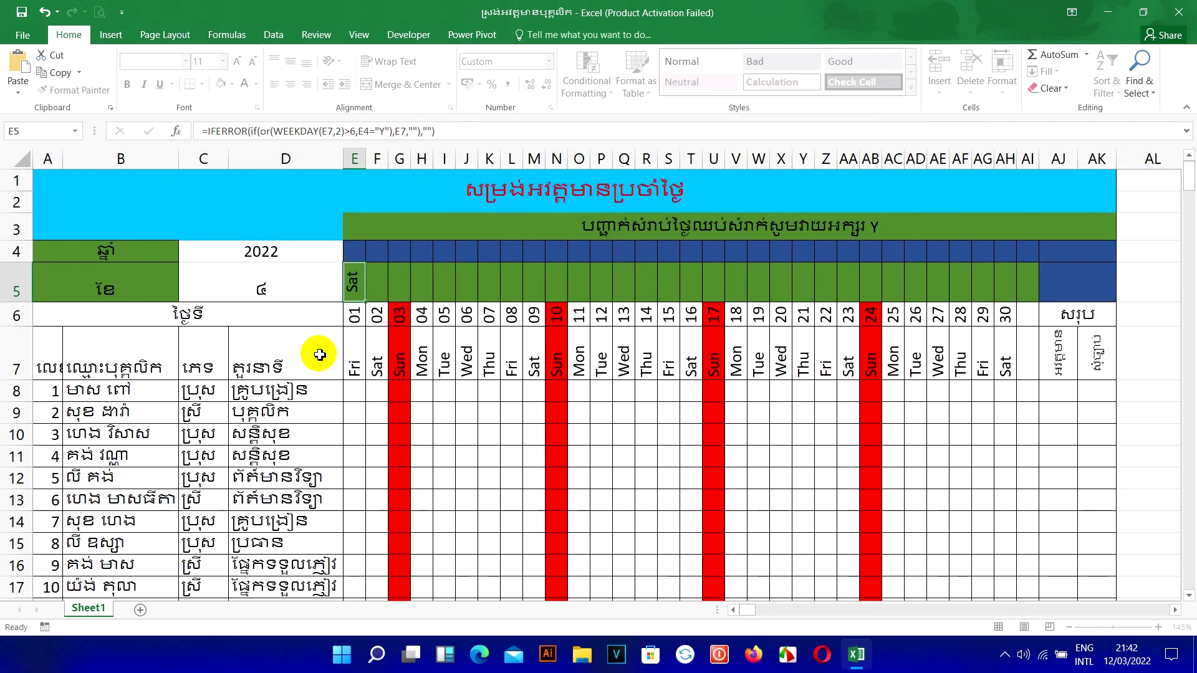
pyautogui.click(351, 284)
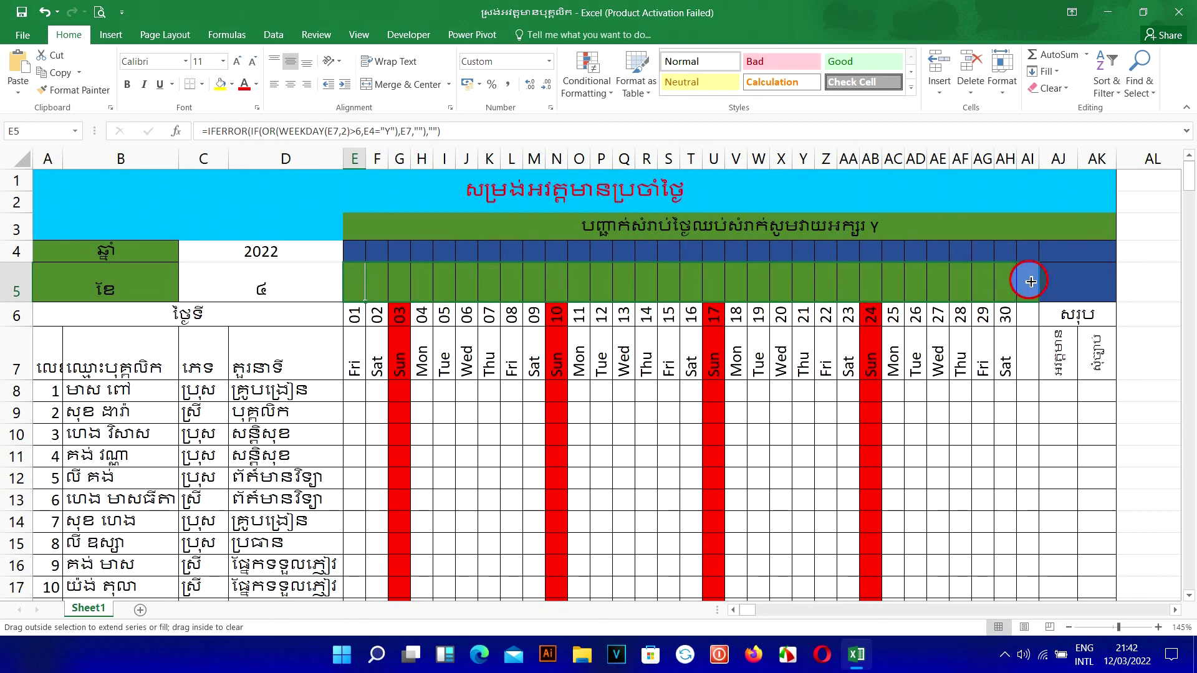
pyautogui.moveTo(370, 302); pyautogui.dragTo(1027, 290)
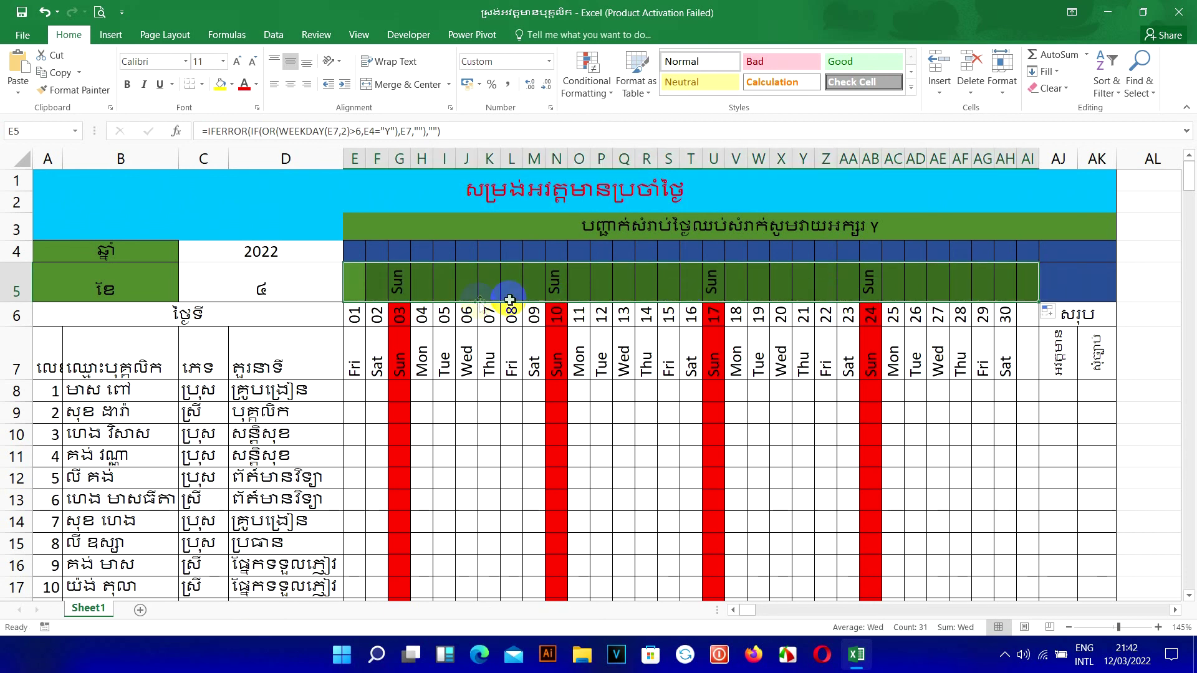
# Correct G5's formula to =IFERROR(IF(OR(WEEKDAY(G7,2)>6,G4="Y"),G7,""),"") and commit it
pyautogui.click(398, 292)
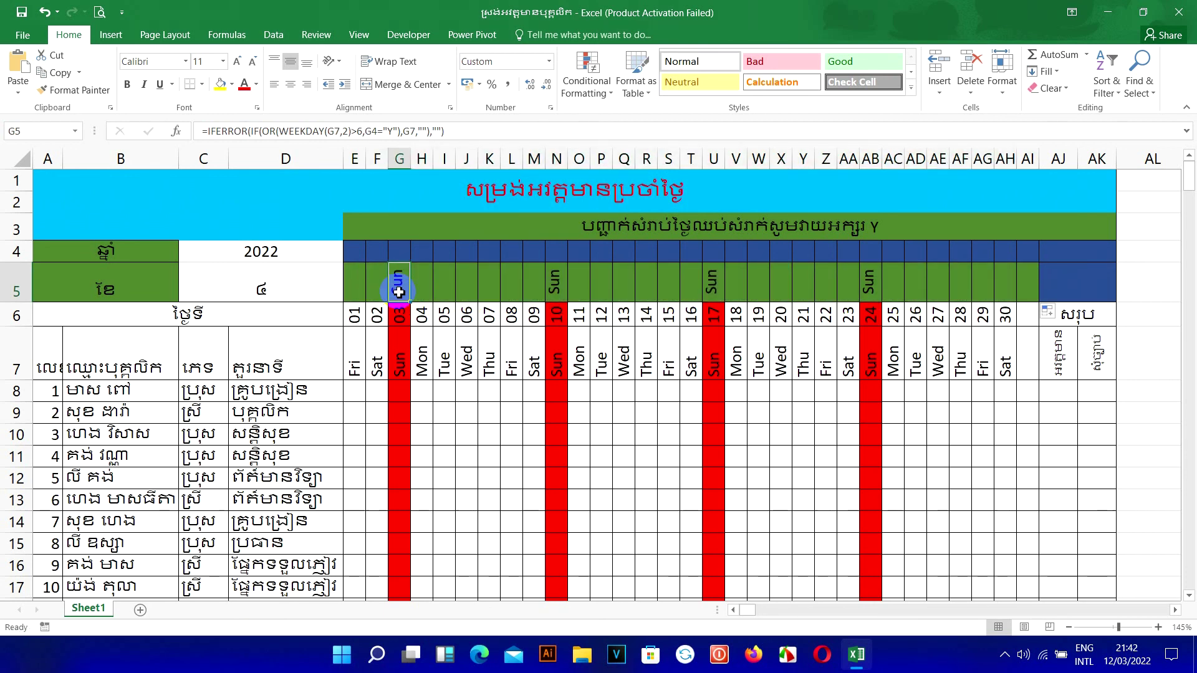
pyautogui.click(406, 131)
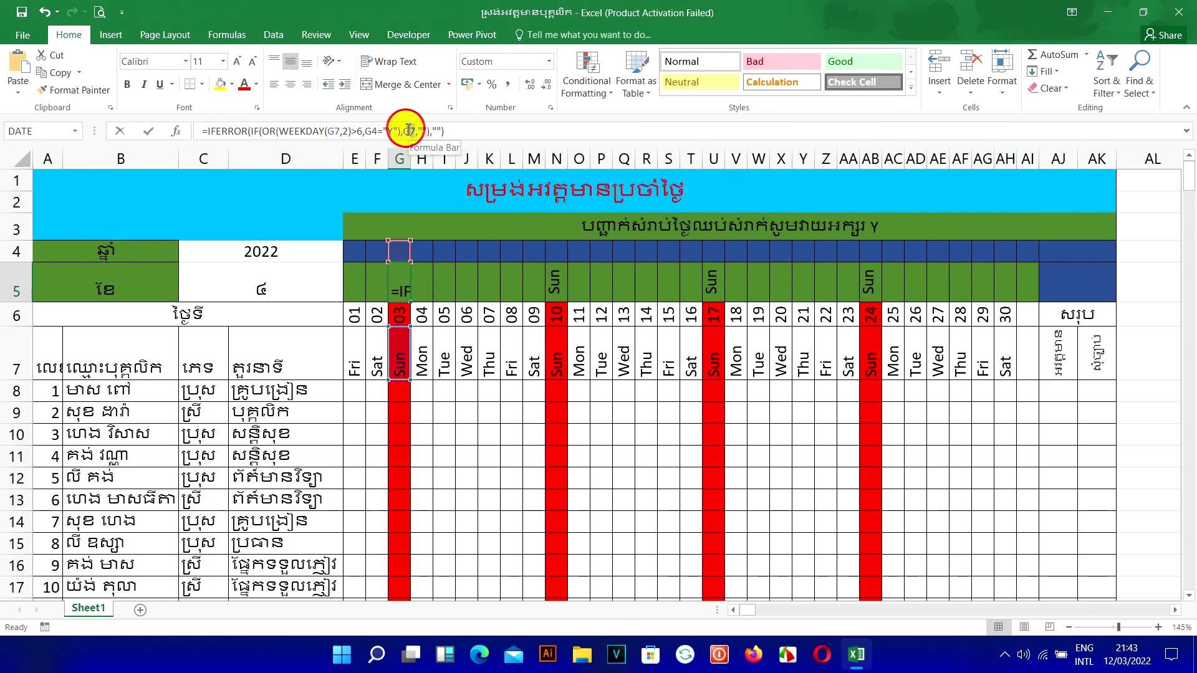
pyautogui.doubleClick(406, 131)
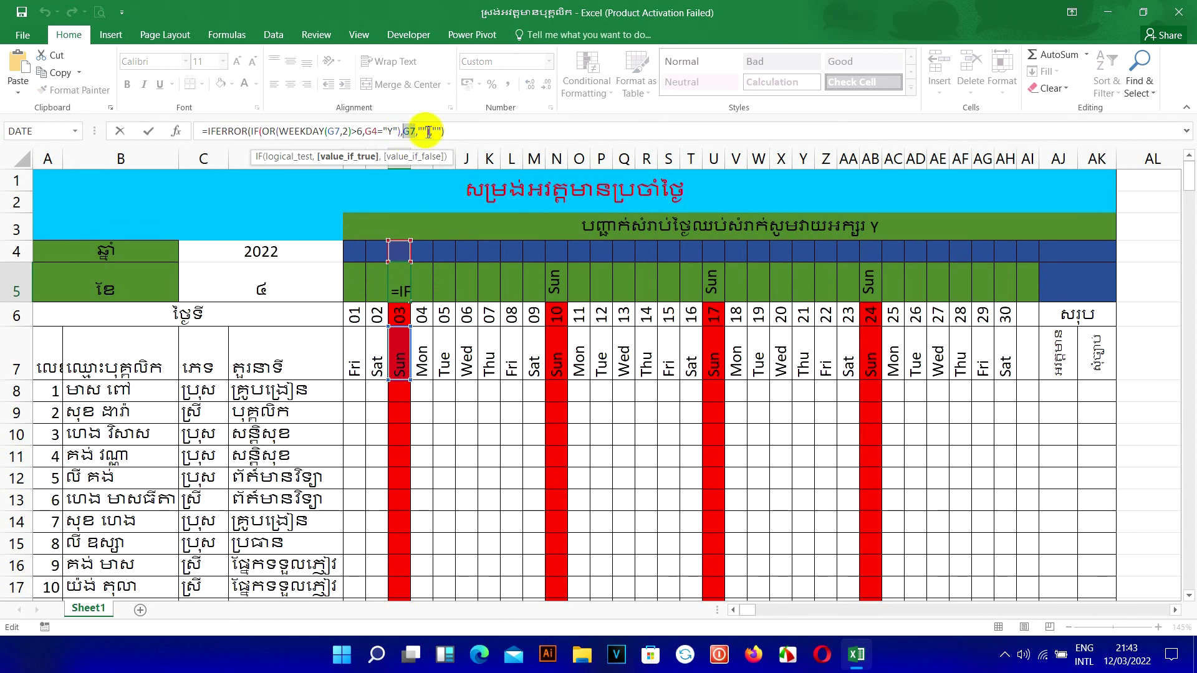
pyautogui.write('),')
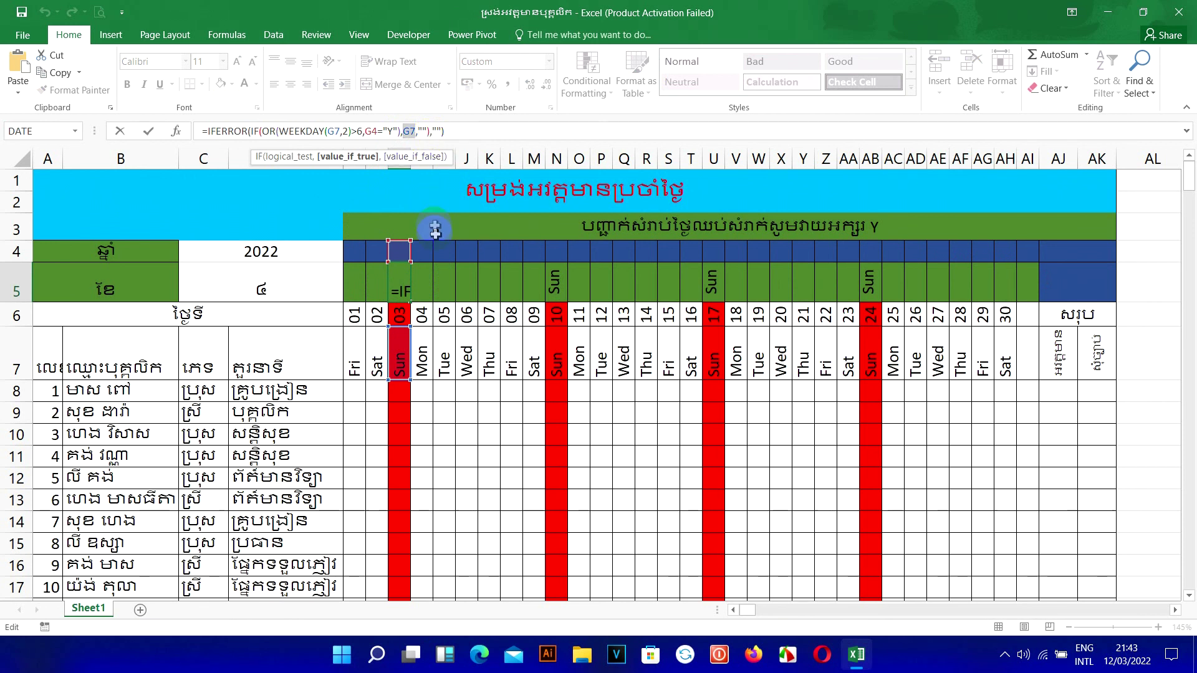
pyautogui.click(422, 131)
pyautogui.doubleClick(422, 131)
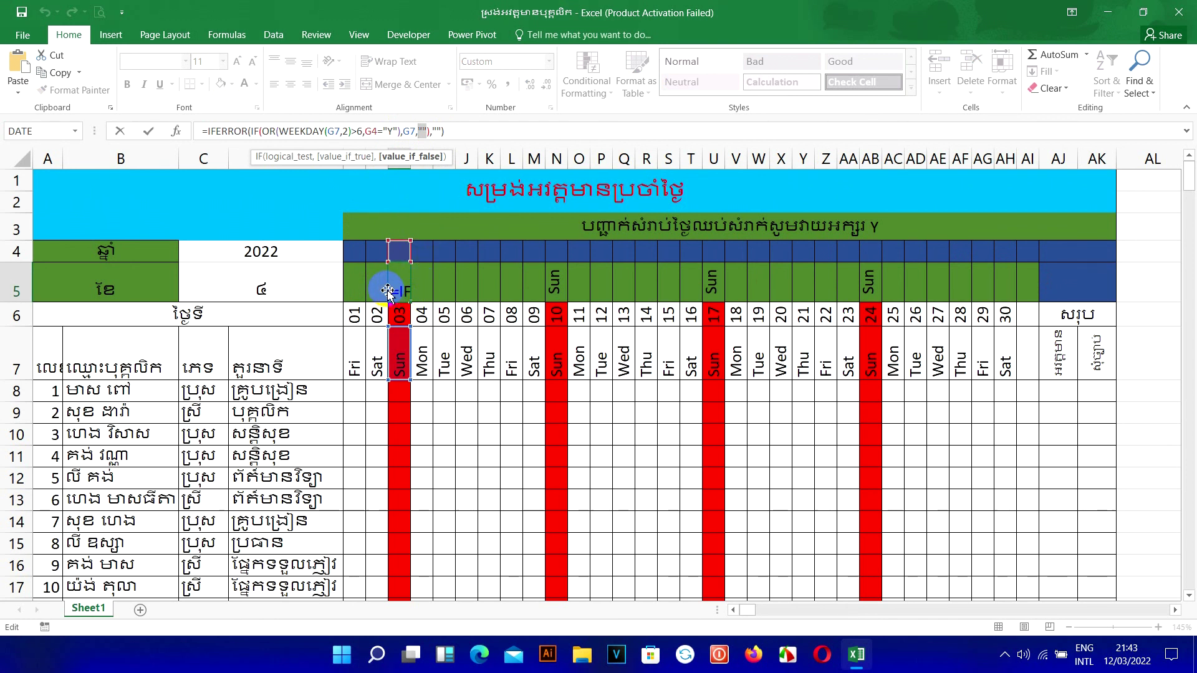
pyautogui.hotkey('ctrl', 'Return')
# Select the day grid from E5 across to column AI and down to row 263
pyautogui.moveTo(355, 276); pyautogui.dragTo(1035, 282)
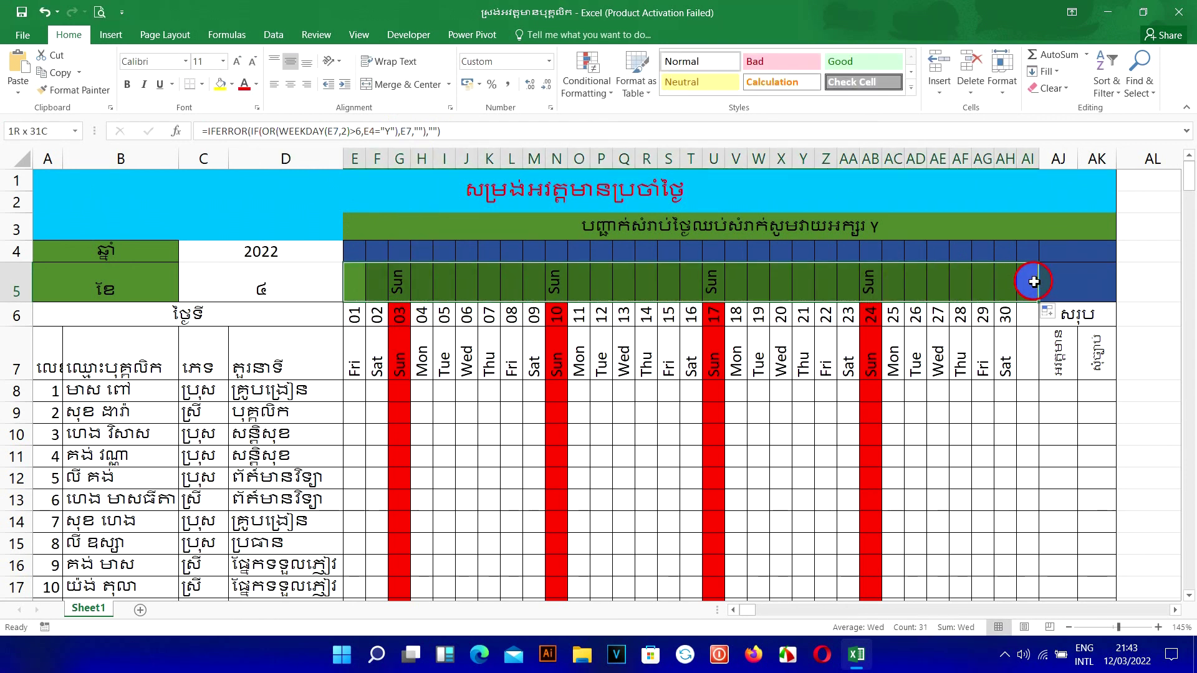
pyautogui.moveTo(347, 285)
pyautogui.mouseDown()
pyautogui.moveTo(1037, 275)
pyautogui.moveTo(1029, 652)
pyautogui.moveTo(1008, 572)
pyautogui.moveTo(1035, 642)
pyautogui.moveTo(1023, 593)
pyautogui.moveTo(1030, 607)
pyautogui.mouseUp()
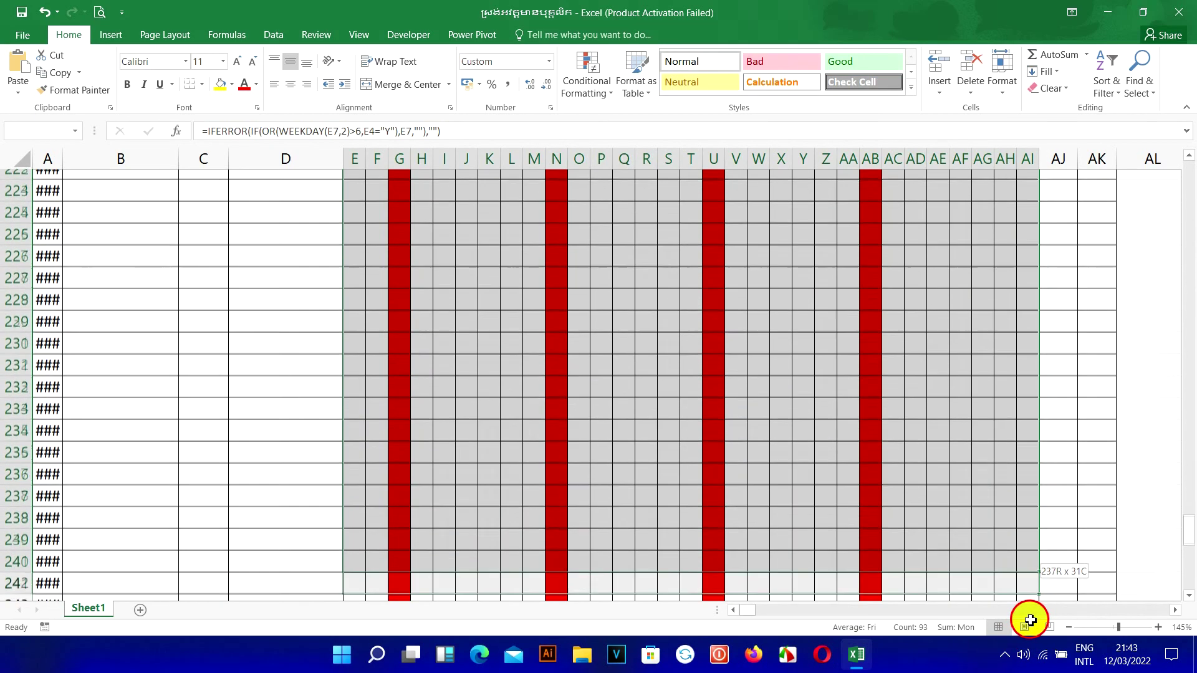
pyautogui.moveTo(1030, 621); pyautogui.dragTo(1015, 558)
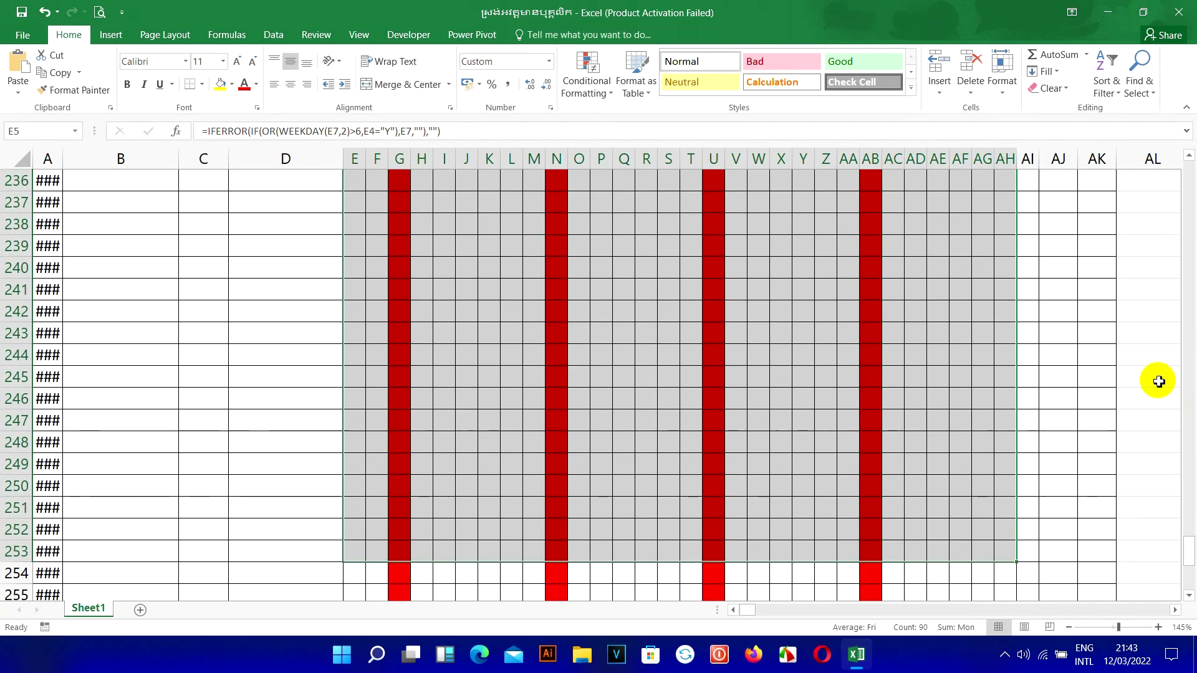
pyautogui.scroll(4, 1154, 349)
pyautogui.scroll(6, 1160, 331)
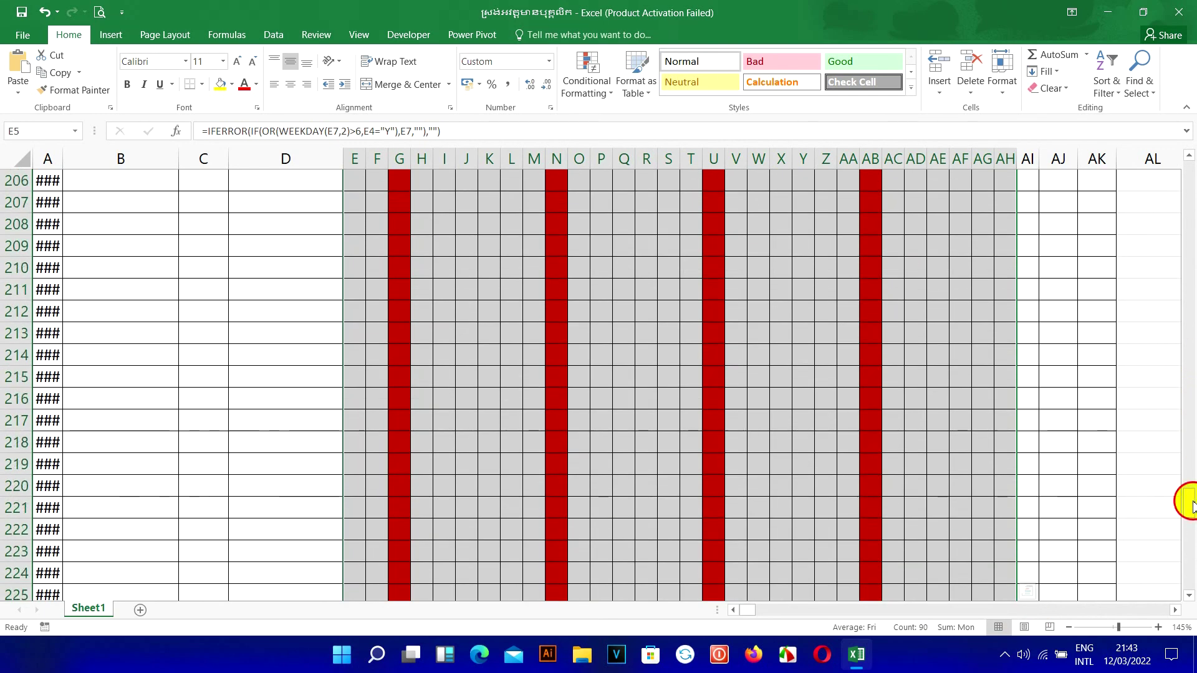
pyautogui.moveTo(1189, 502); pyautogui.dragTo(1181, 119)
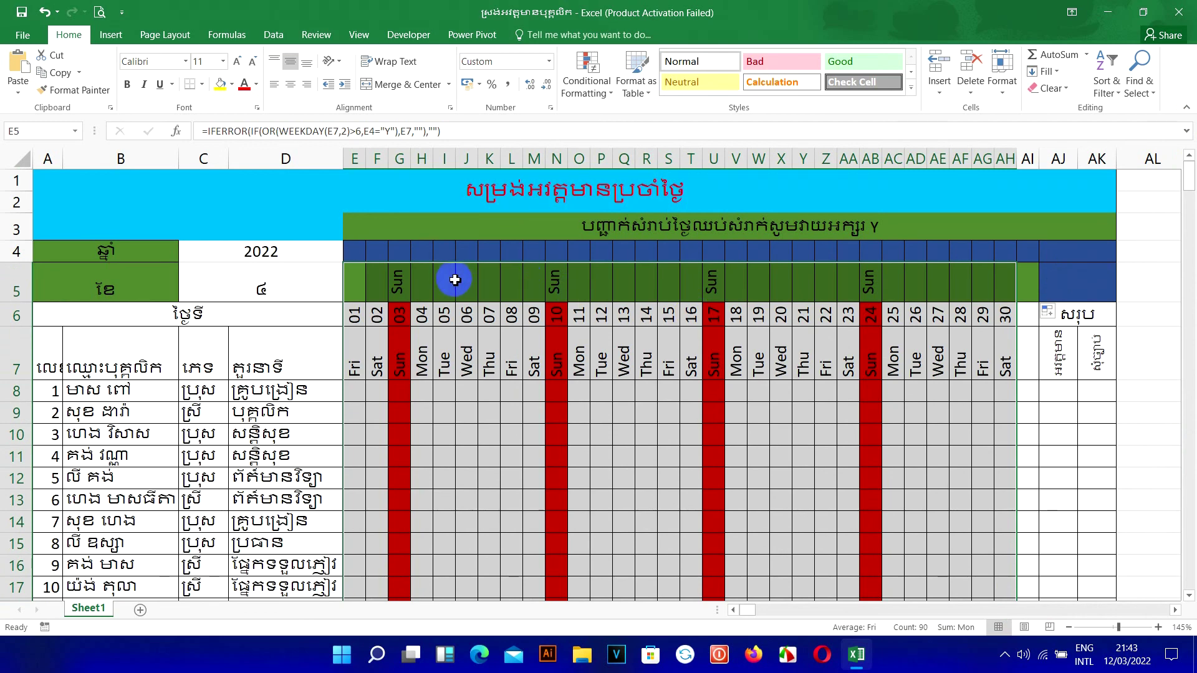
pyautogui.moveTo(355, 281)
pyautogui.mouseDown()
pyautogui.moveTo(1012, 298)
pyautogui.moveTo(1028, 667)
pyautogui.mouseUp()
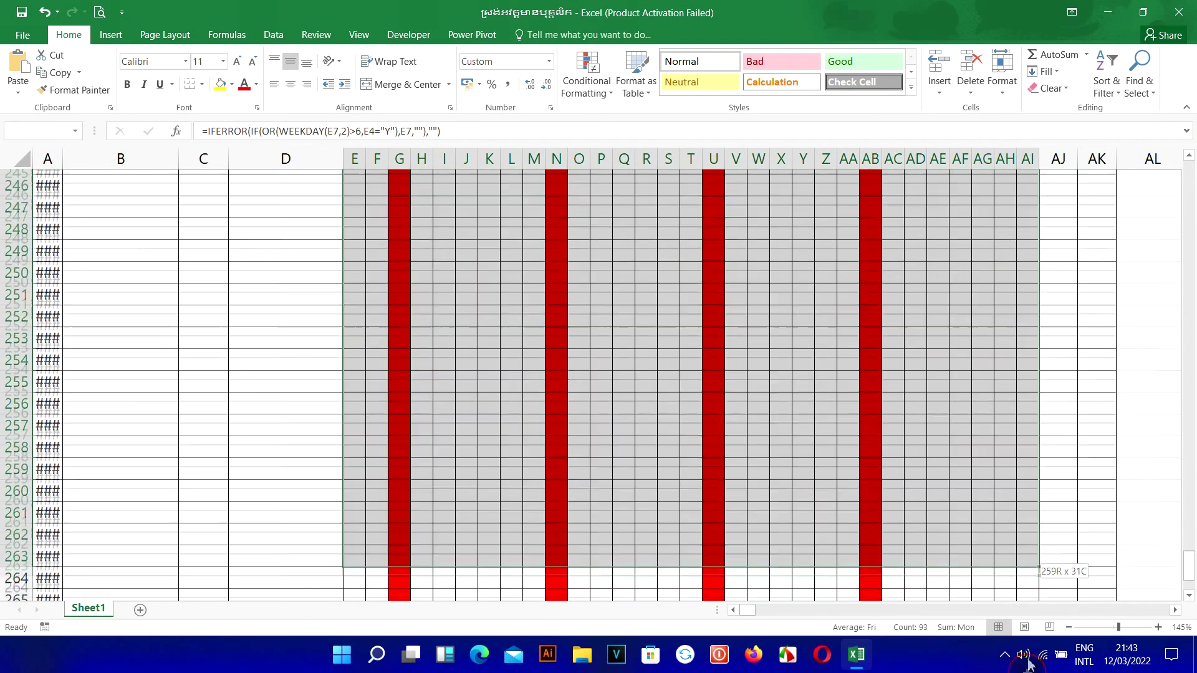
pyautogui.moveTo(1189, 551); pyautogui.dragTo(1190, 170)
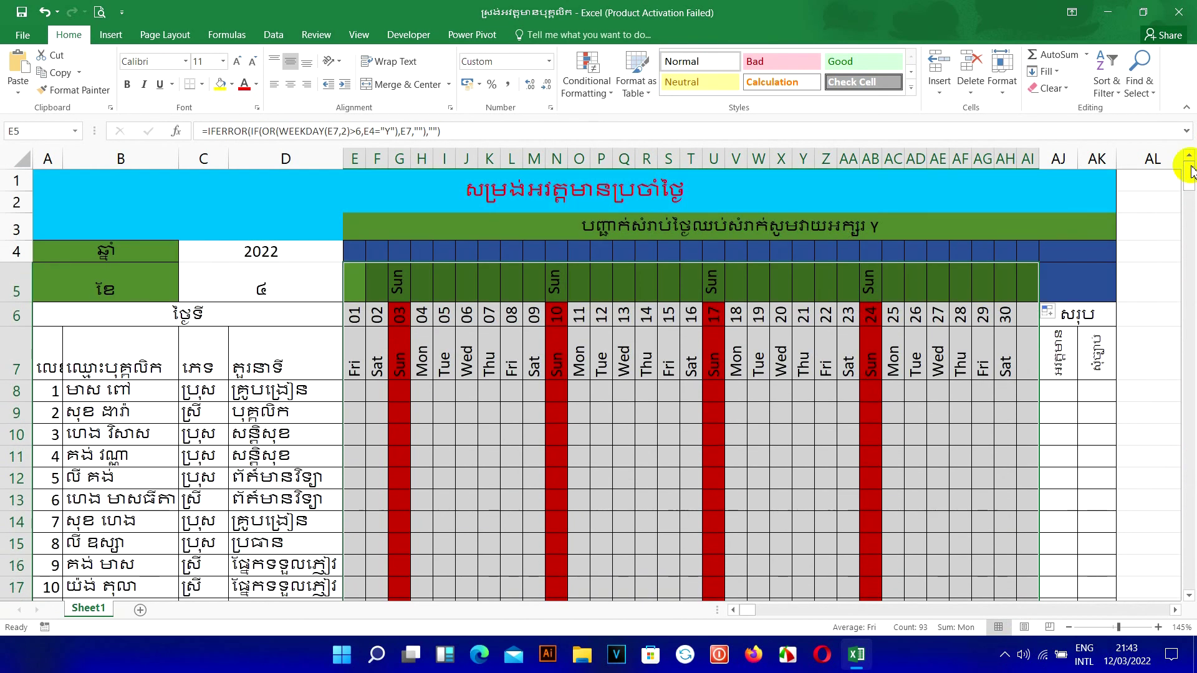
pyautogui.click(587, 84)
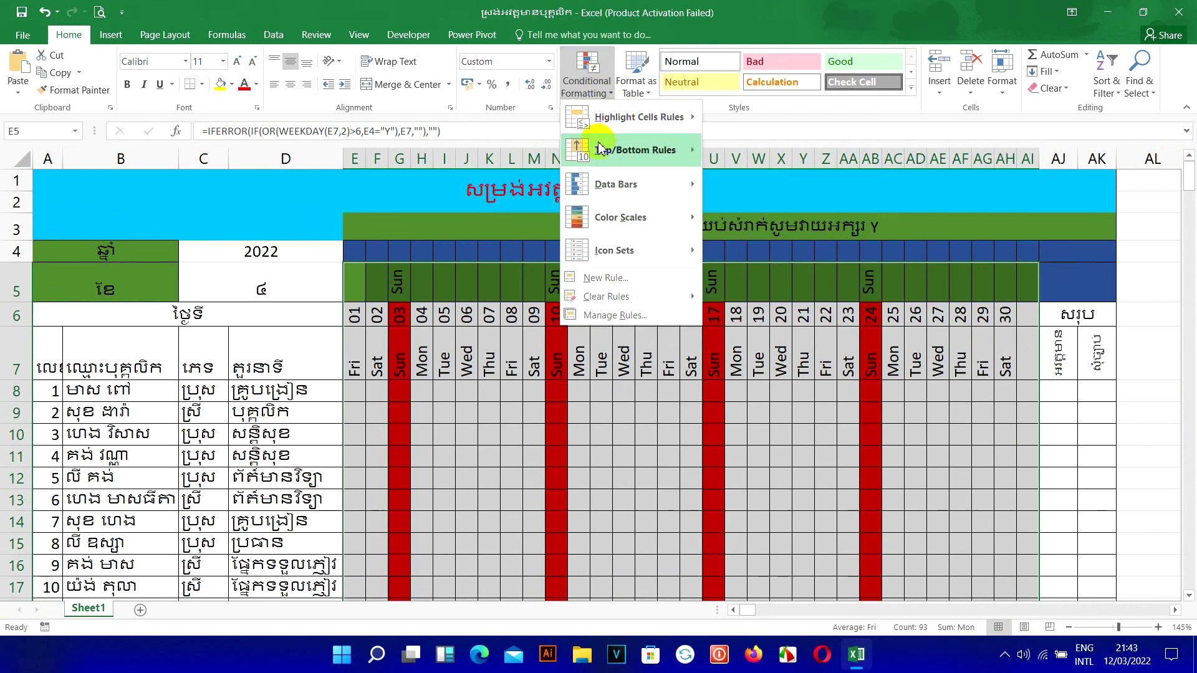
# Create a formula-based conditional formatting rule =Weekday(E$5,2)>0 for the selected grid
pyautogui.click(625, 282)
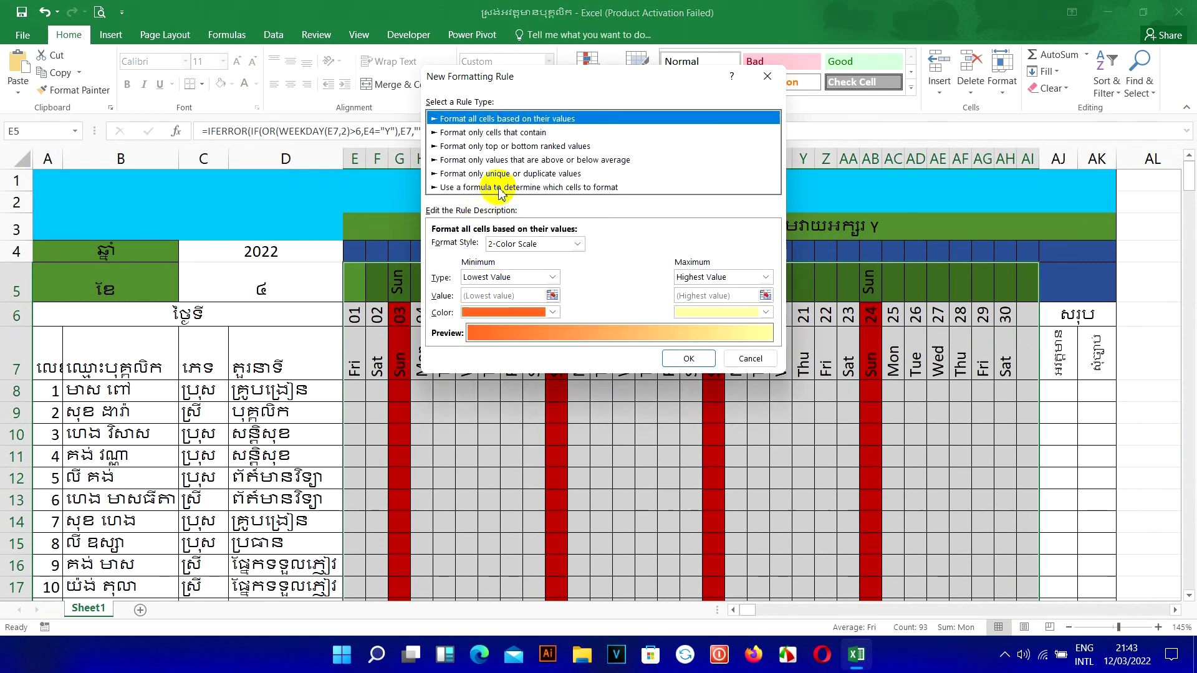
pyautogui.click(480, 187)
pyautogui.click(480, 245)
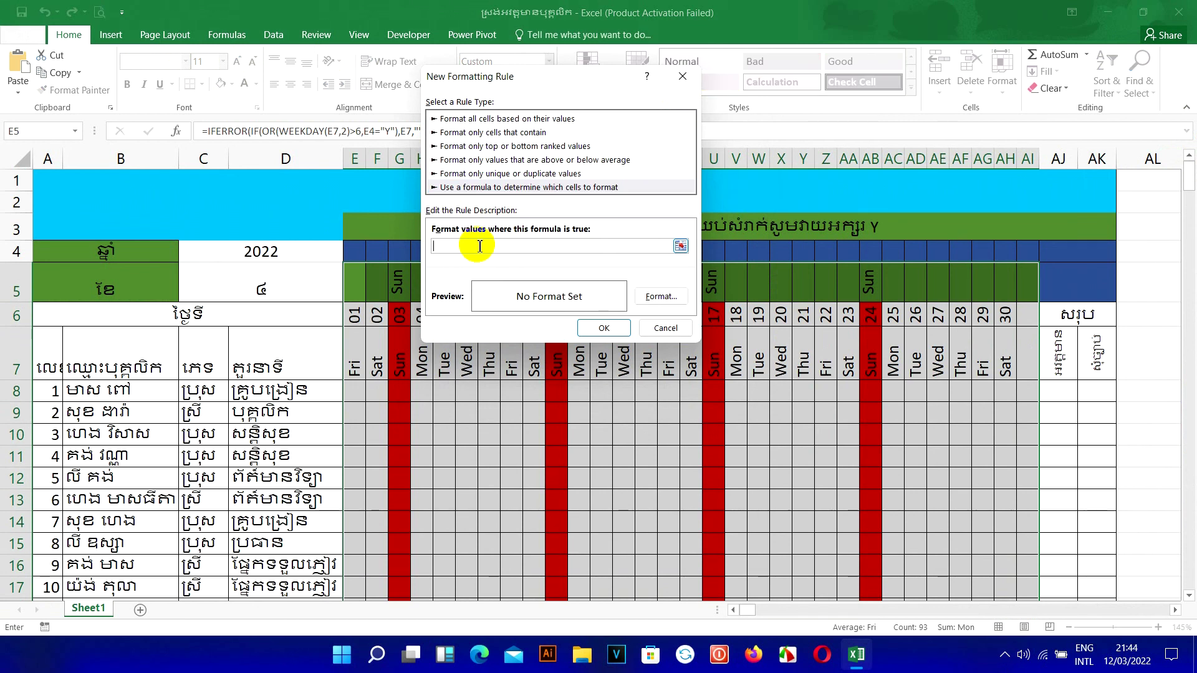
pyautogui.write('=W')
pyautogui.write('eekday(')
pyautogui.click(351, 289)
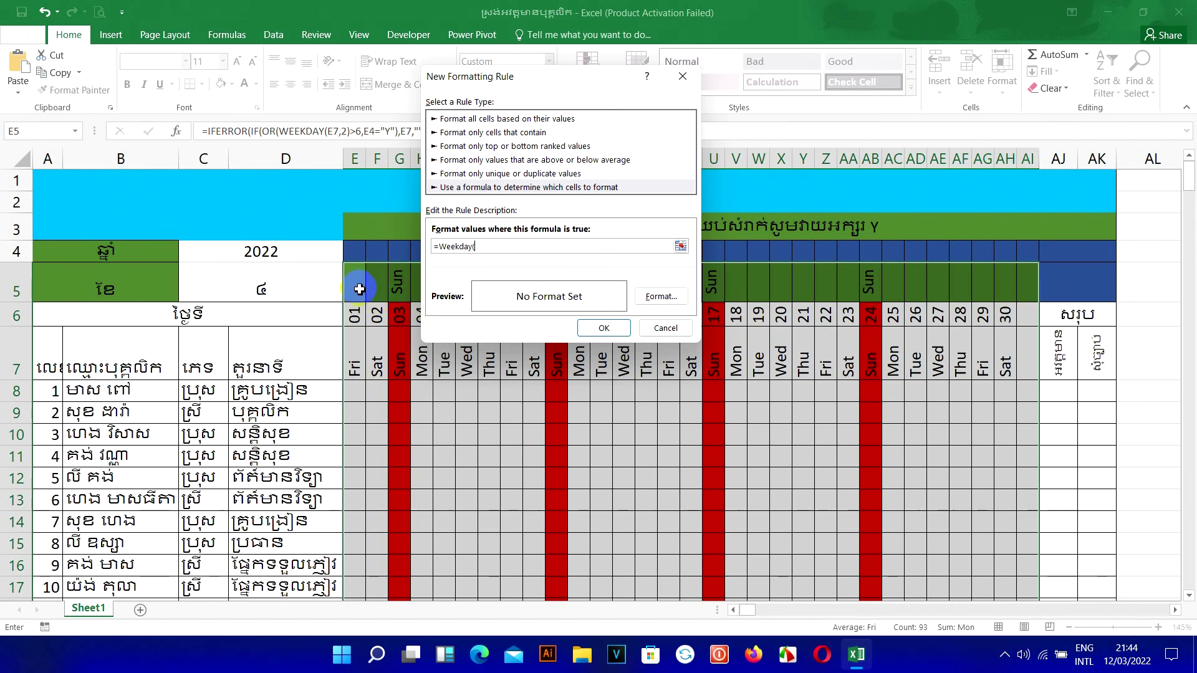
pyautogui.click(361, 298)
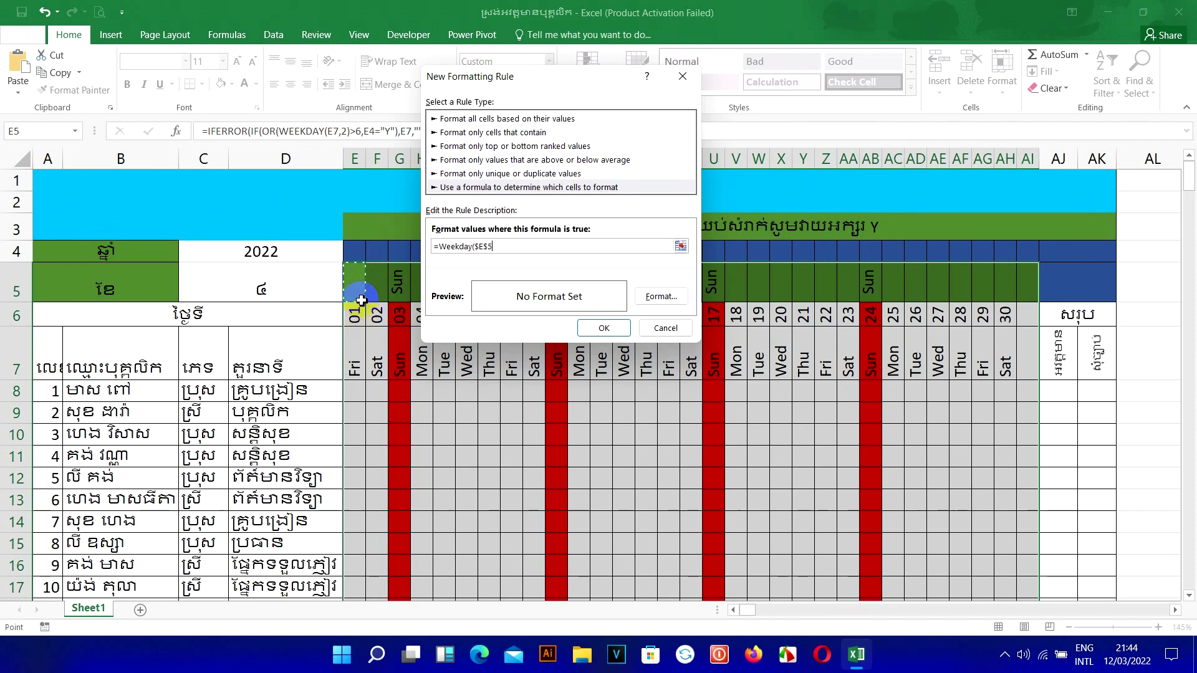
pyautogui.click(484, 246)
pyautogui.press('Right')
pyautogui.press('Right')
pyautogui.press('BackSpace')
pyautogui.press('BackSpace')
pyautogui.press('BackSpace')
pyautogui.press('BackSpace')
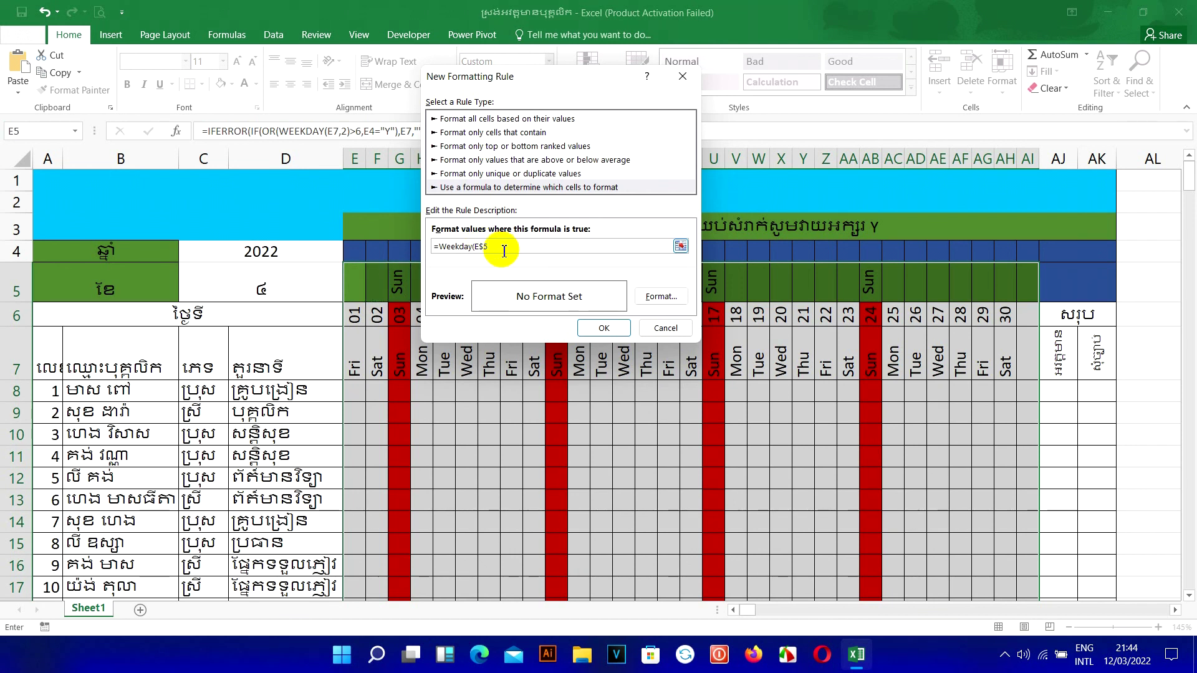
pyautogui.write(',2)>')
pyautogui.write('0')
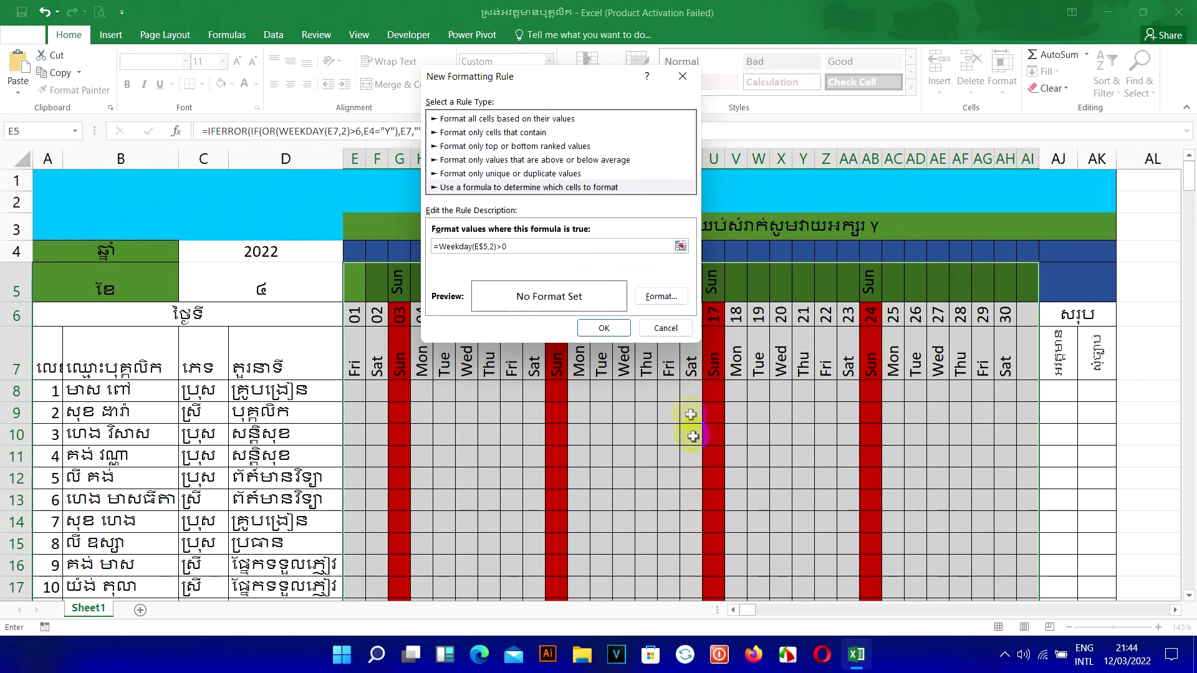
# Give the rule a bright red fill and apply it to the grid
pyautogui.click(661, 296)
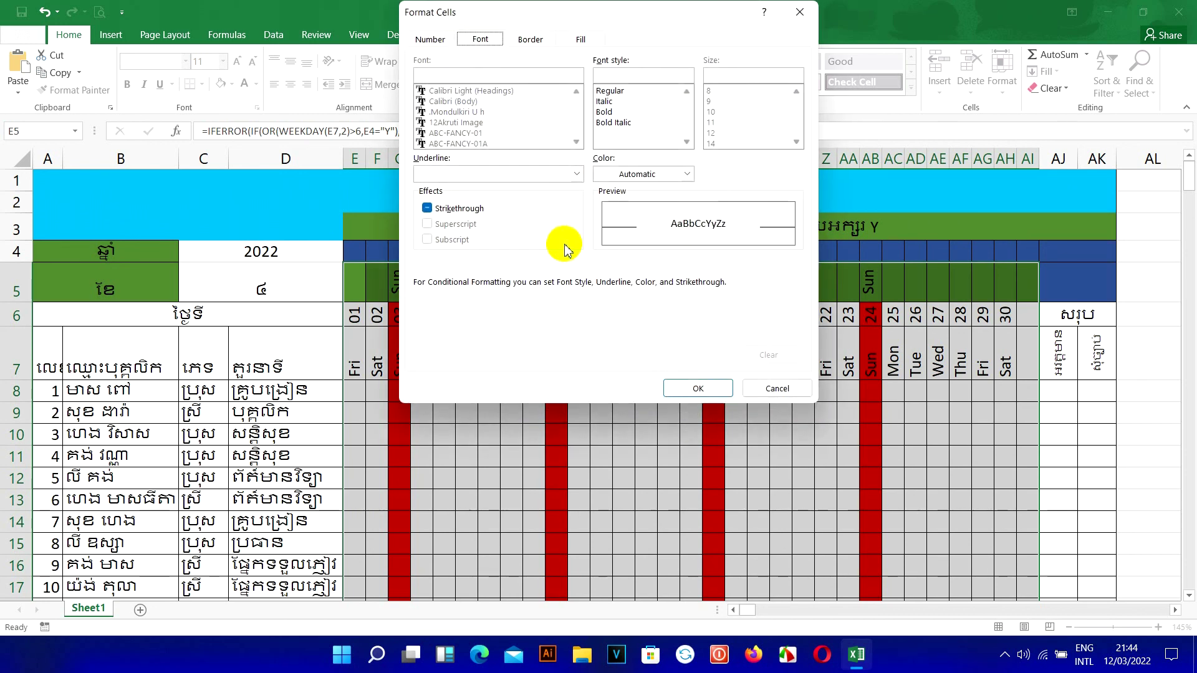
pyautogui.click(581, 40)
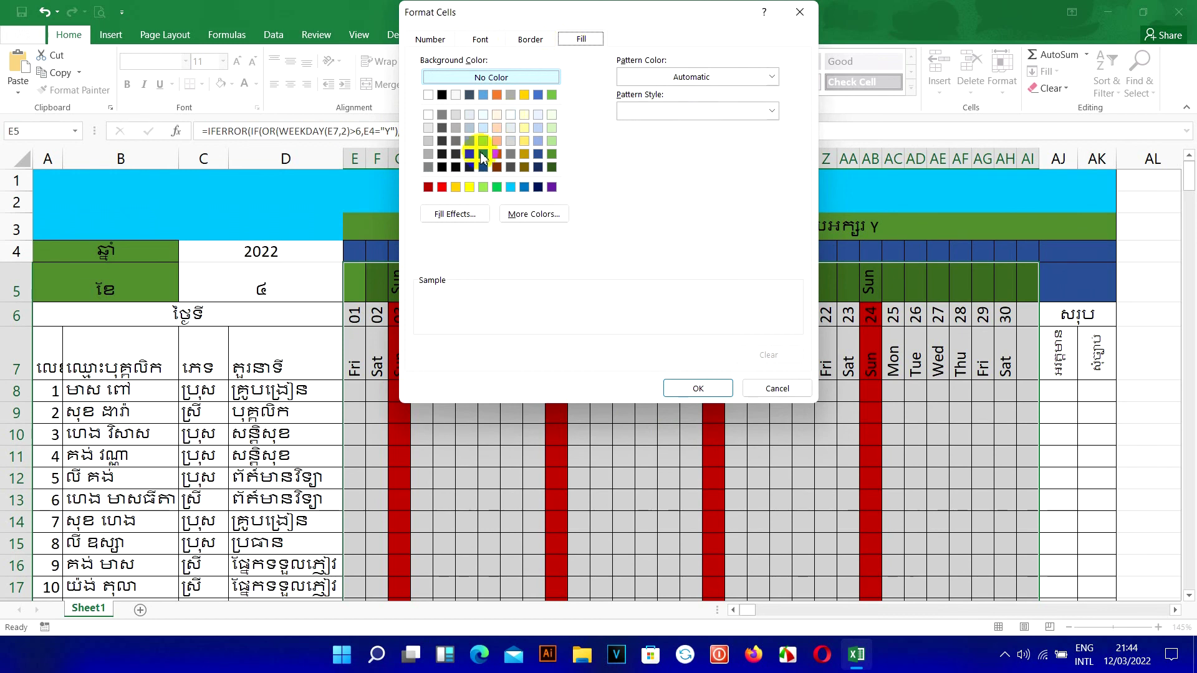
pyautogui.click(443, 188)
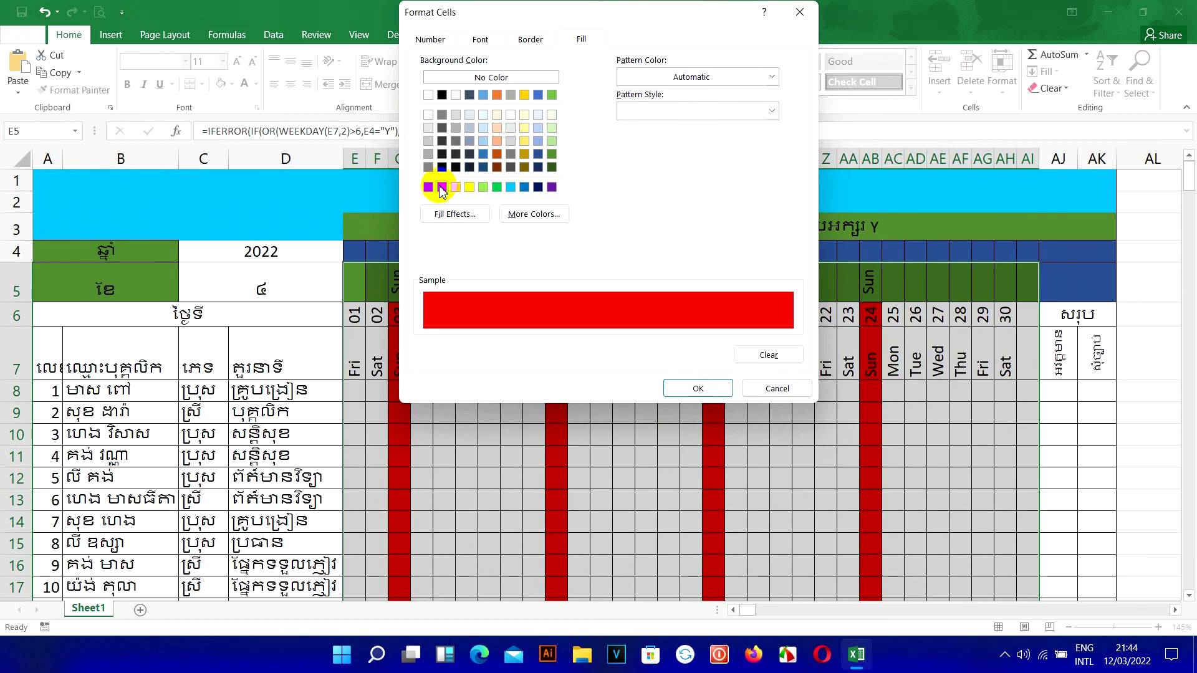
pyautogui.click(714, 389)
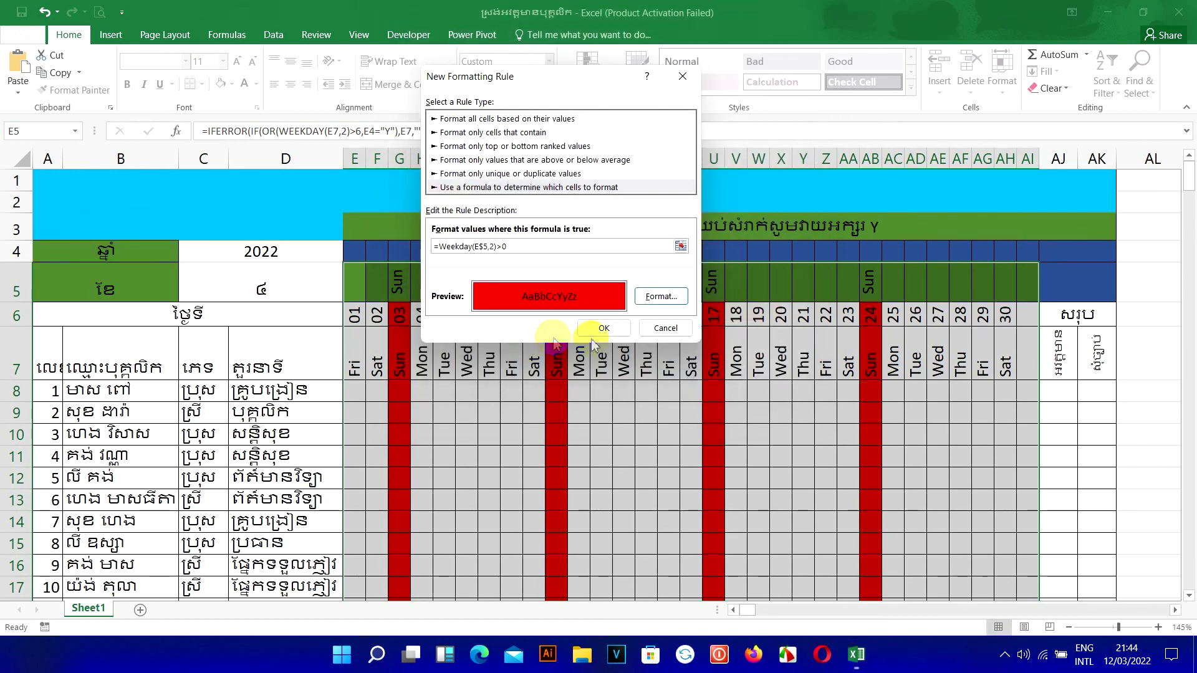
pyautogui.click(615, 325)
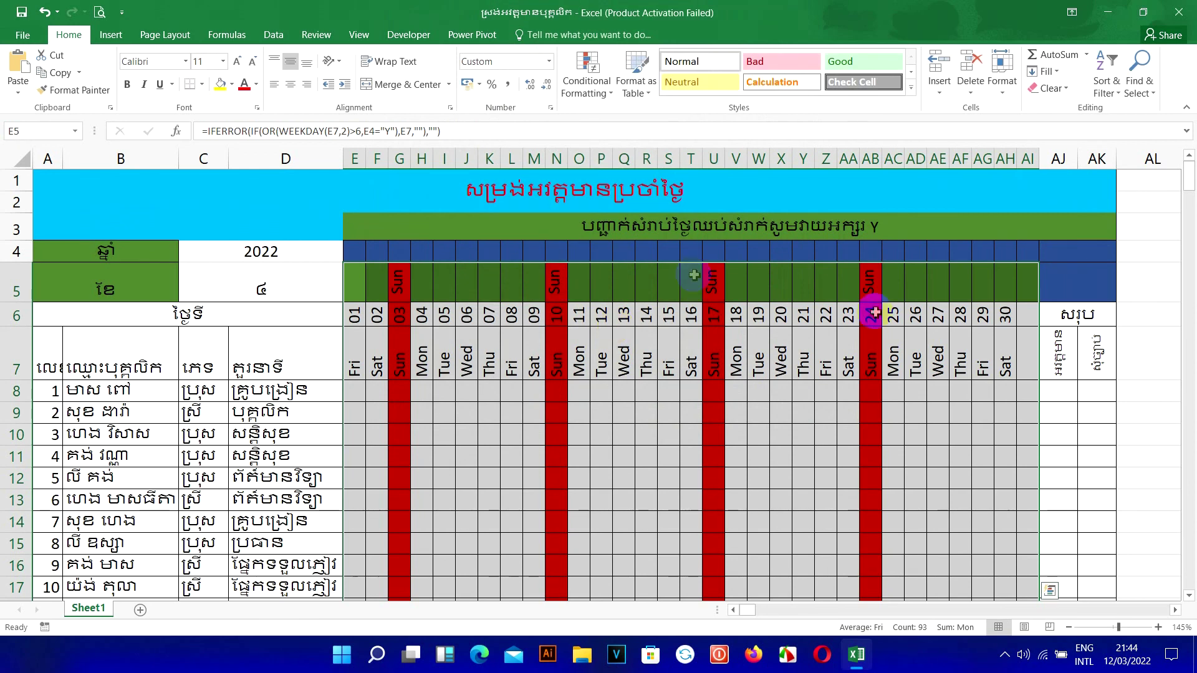
# Change month cell C5 to 3 so the calendar shows March 2022
pyautogui.click(355, 251)
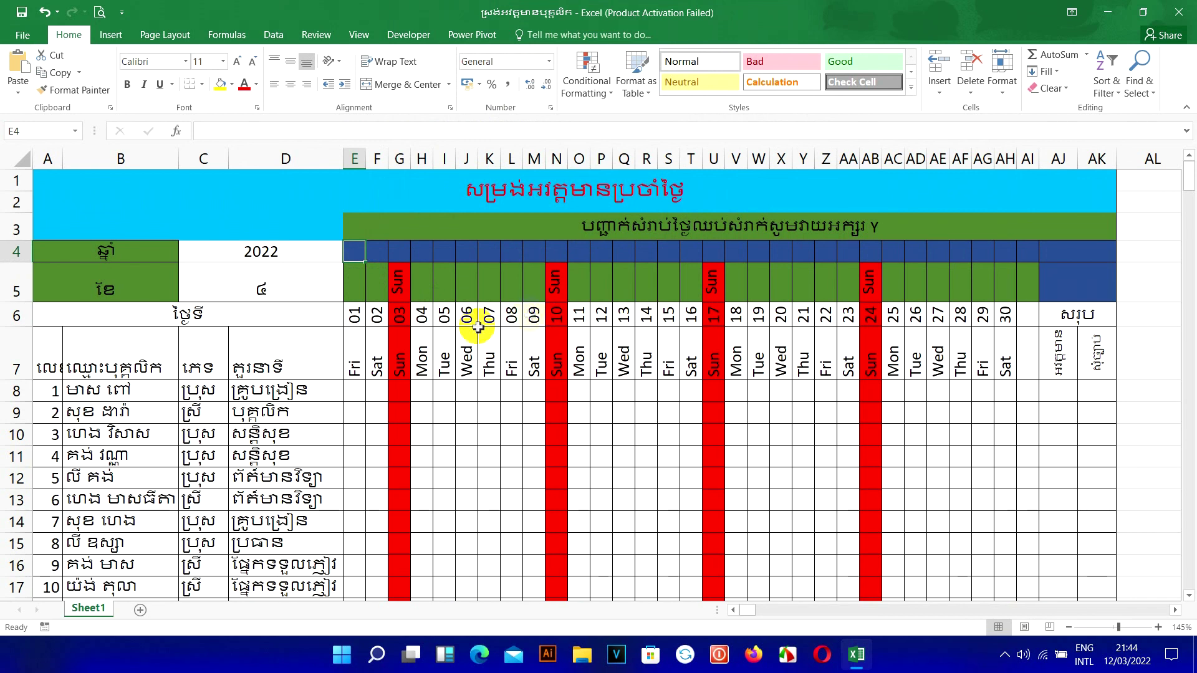
pyautogui.click(291, 284)
pyautogui.write('3')
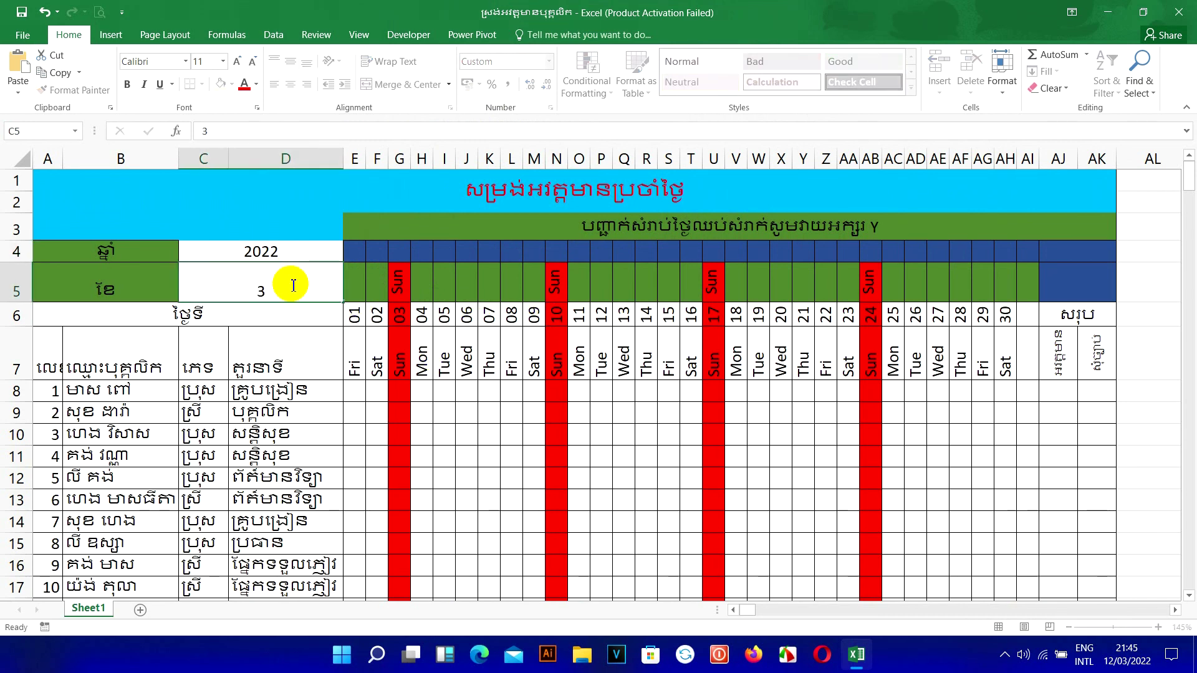
pyautogui.press('Return')
# Mark day 08 with Y in L4 so its column also turns red
pyautogui.click(515, 253)
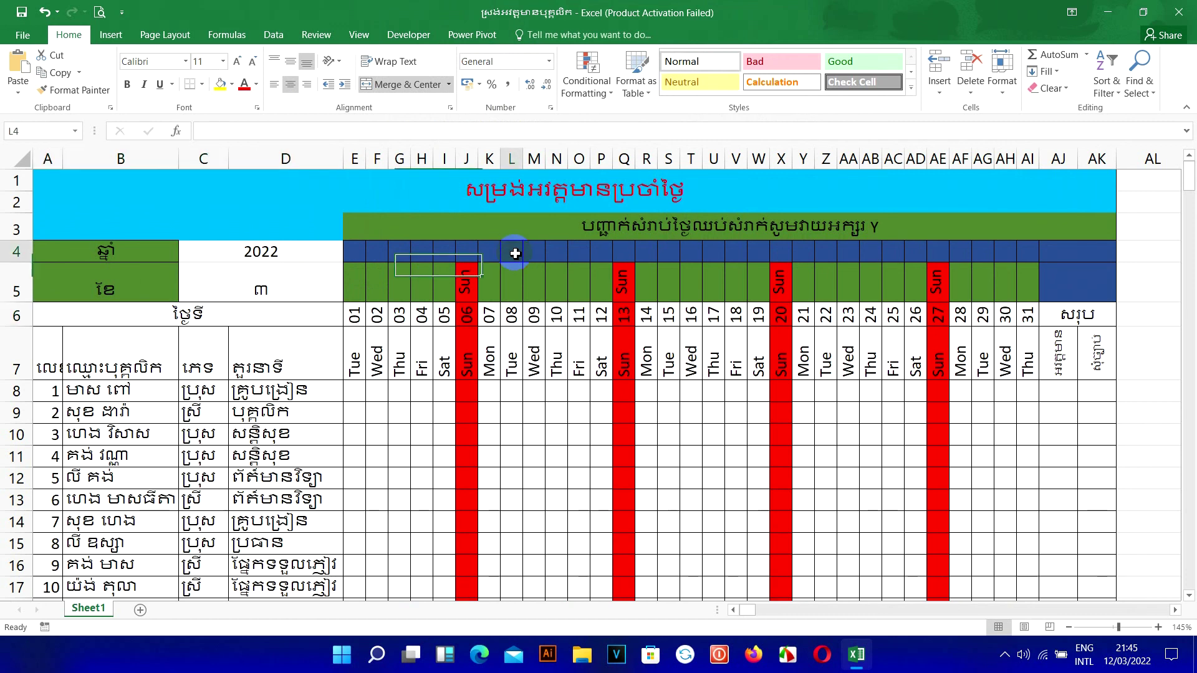
pyautogui.write('U')
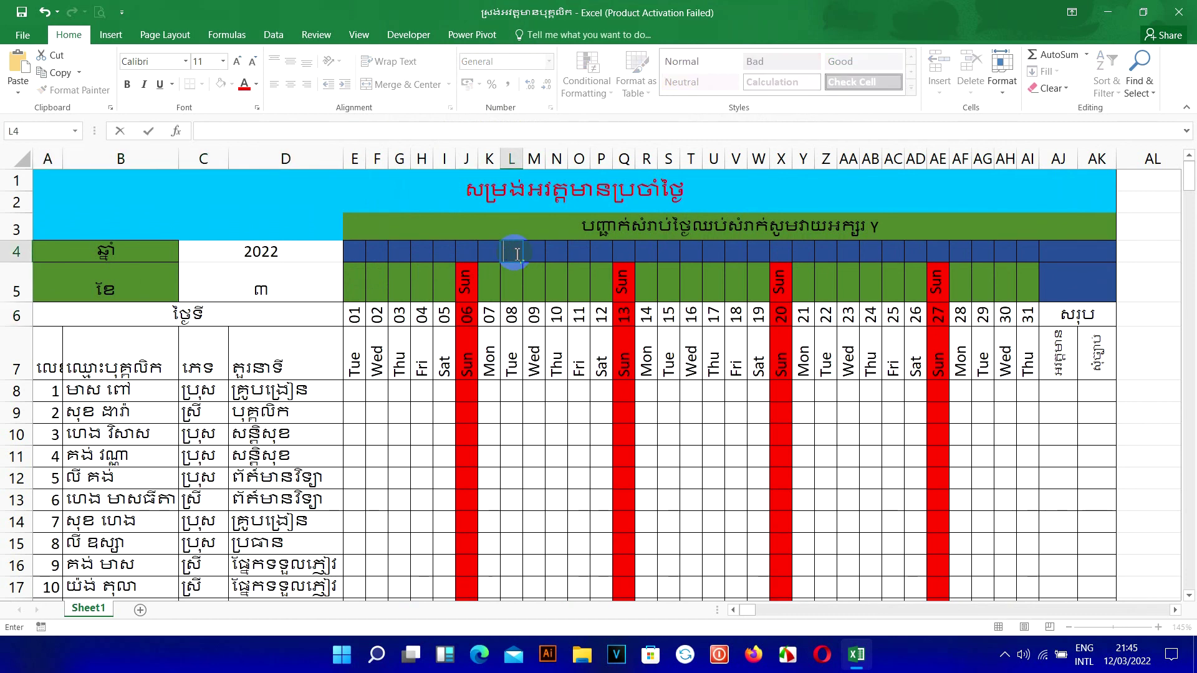
pyautogui.press('BackSpace')
pyautogui.write('Y')
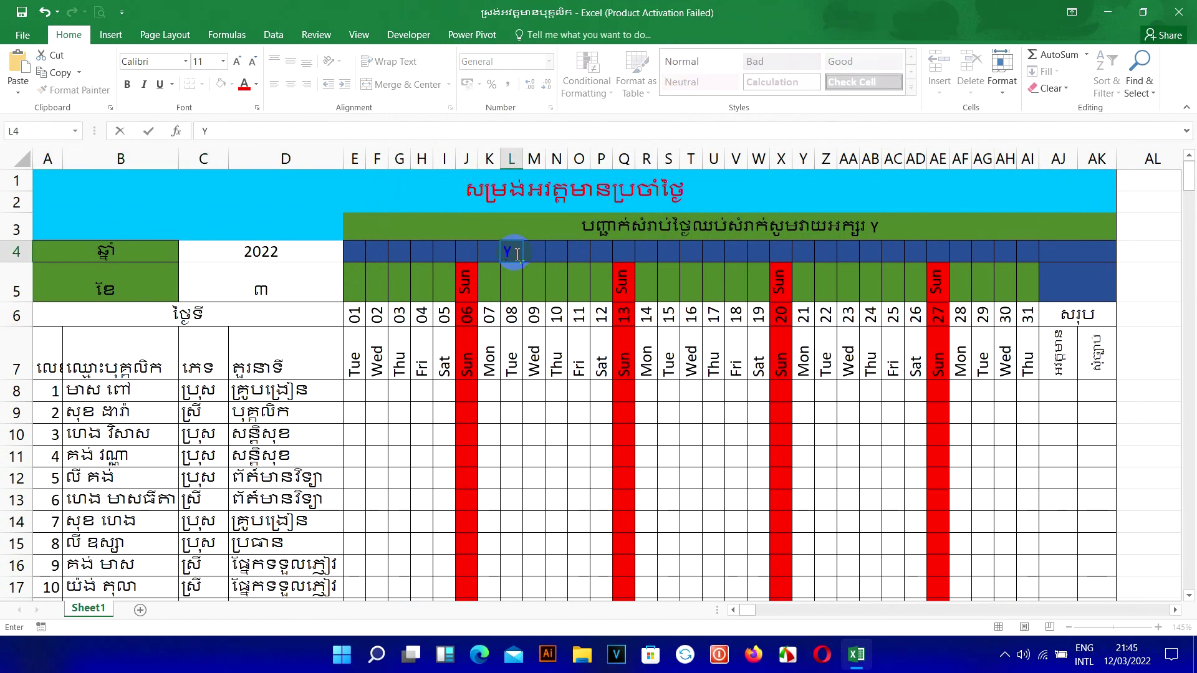
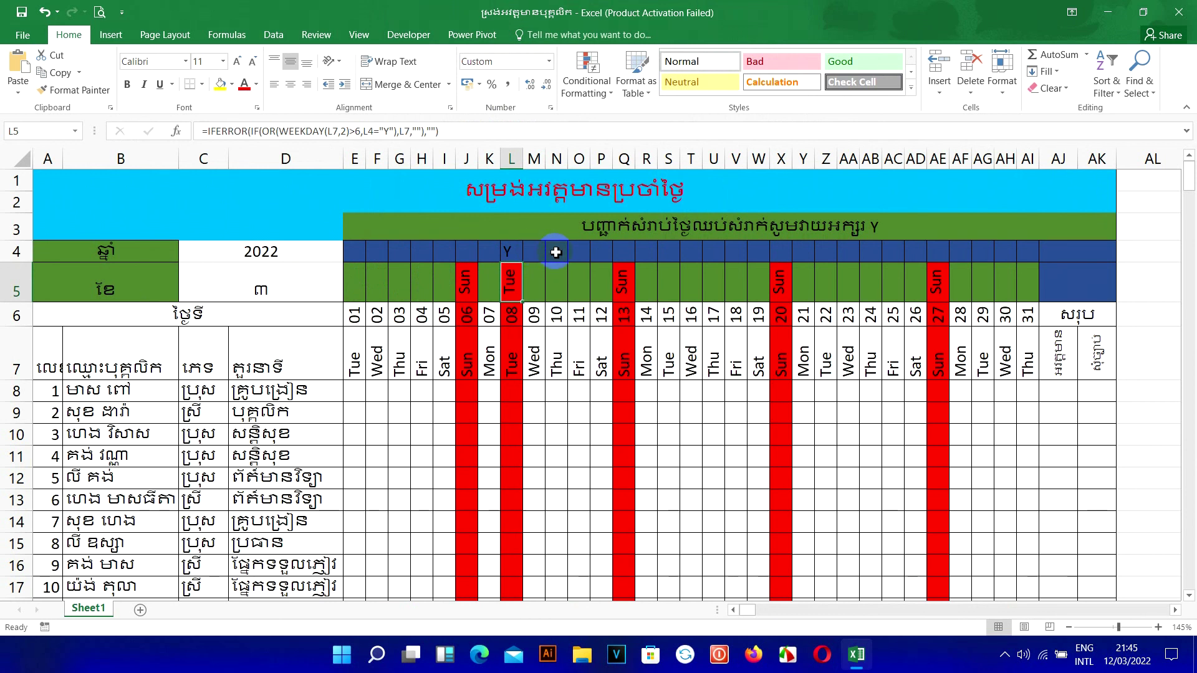
# Enter Y in cells U4 and AB4 to mark days 17 and 24 as holidays
pyautogui.click(711, 253)
pyautogui.write('Y')
pyautogui.press('Return')
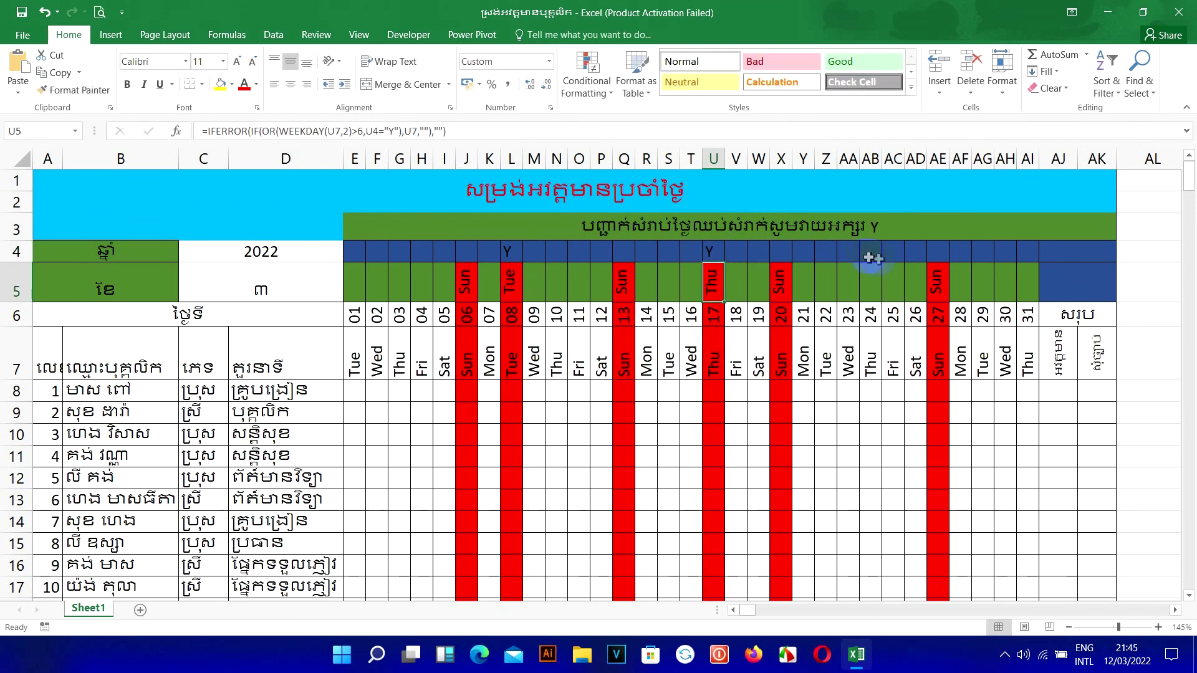
pyautogui.click(873, 258)
pyautogui.write('Y')
pyautogui.press('Return')
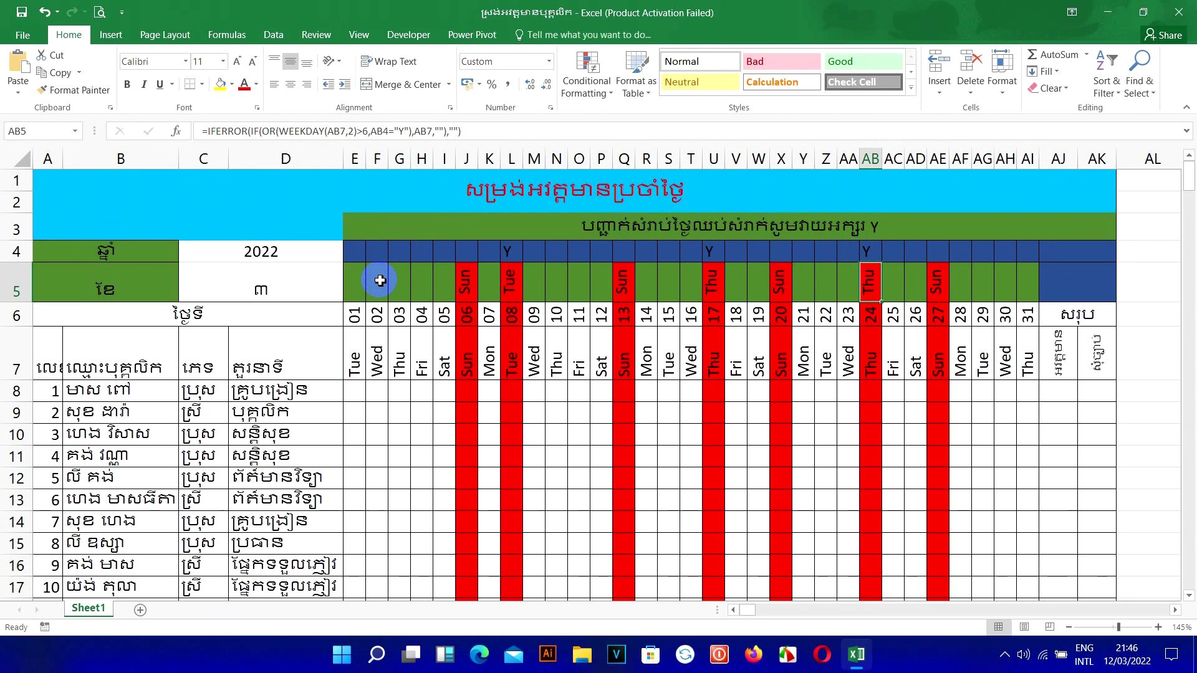
pyautogui.scroll(-1, 633, 285)
pyautogui.scroll(1, 633, 275)
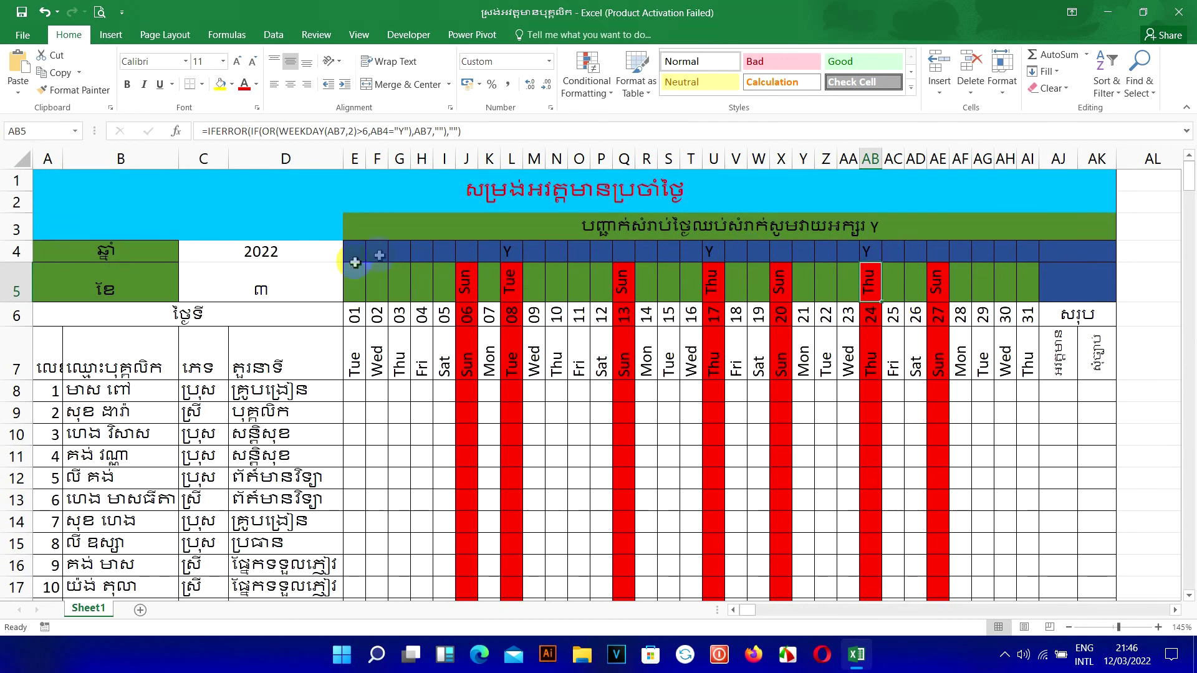
pyautogui.click(614, 298)
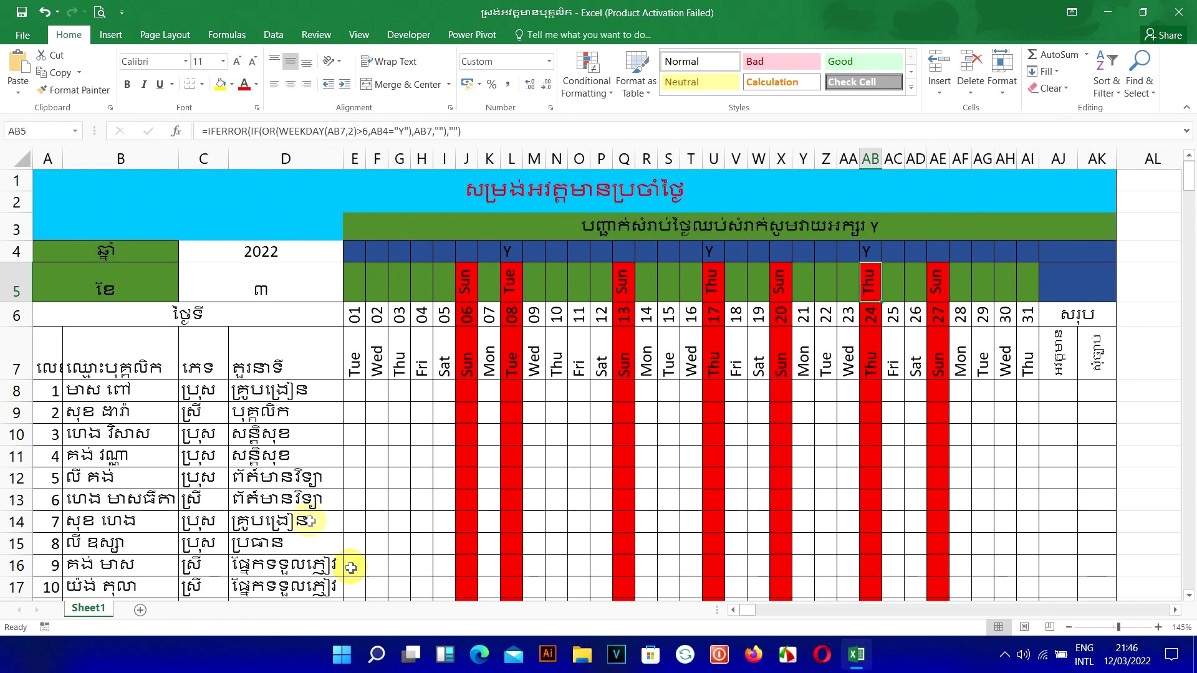
pyautogui.click(636, 294)
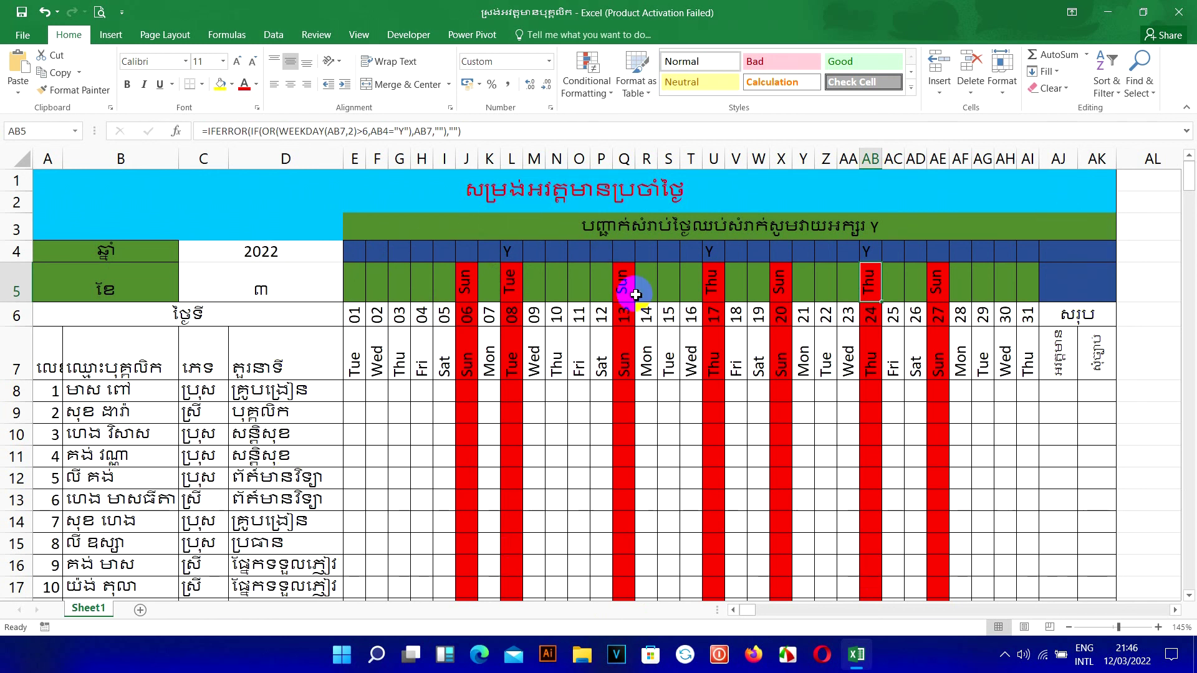